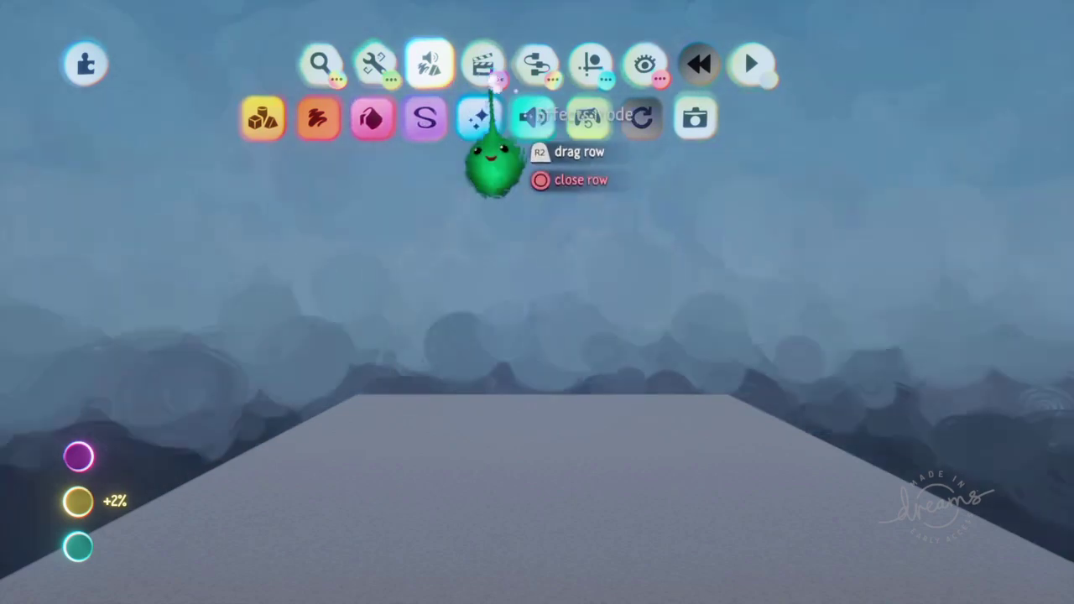
Step: Stamp a Checkpoint gadget above the floor near the platform's far corner and adjust its position
click(535, 68)
drag(531, 116, 466, 125)
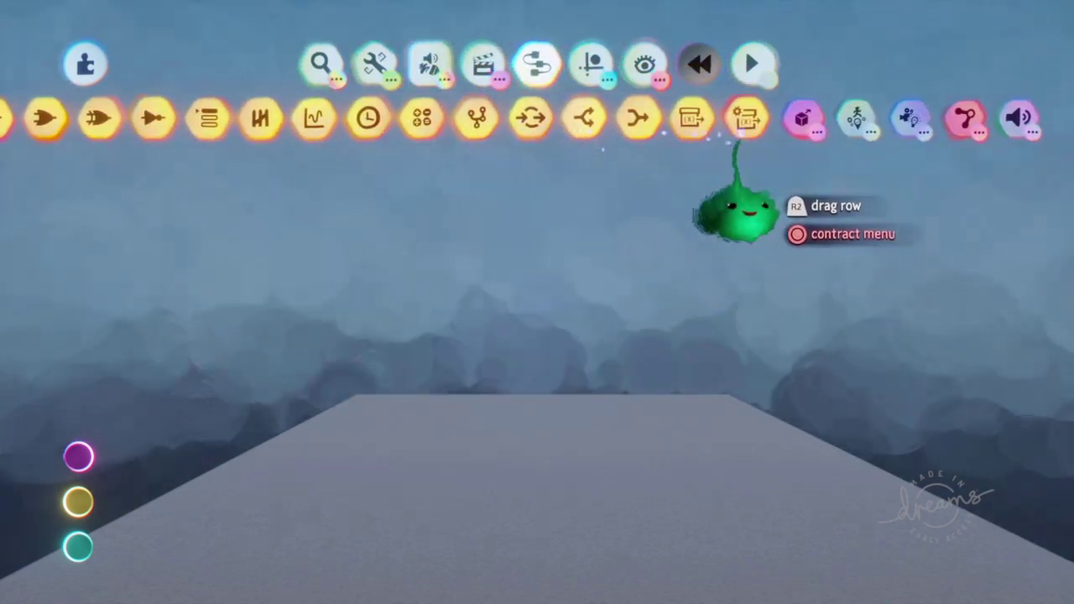
key(Escape)
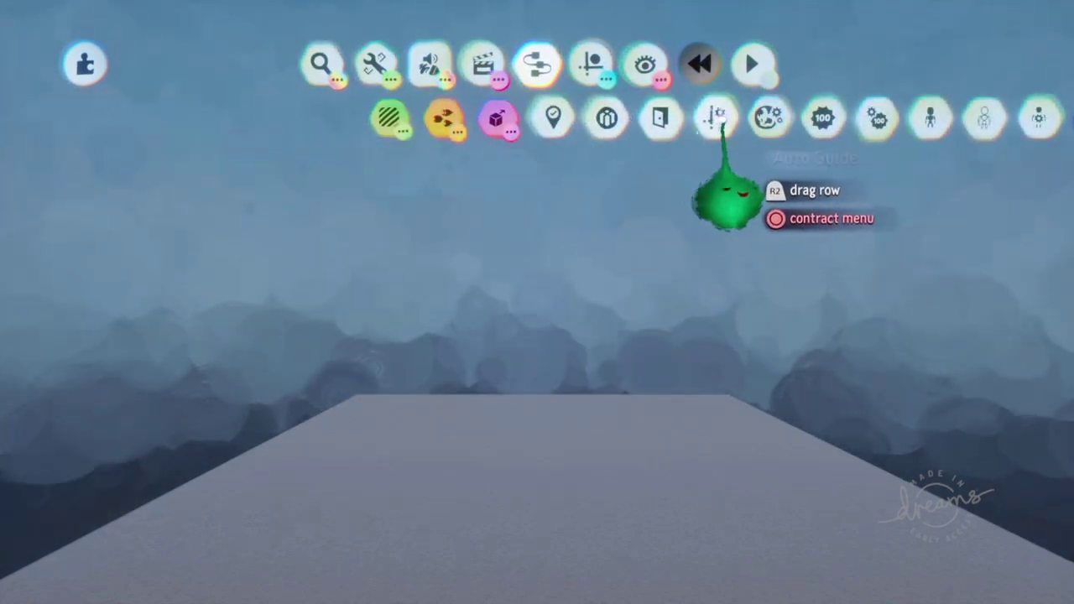
click(553, 122)
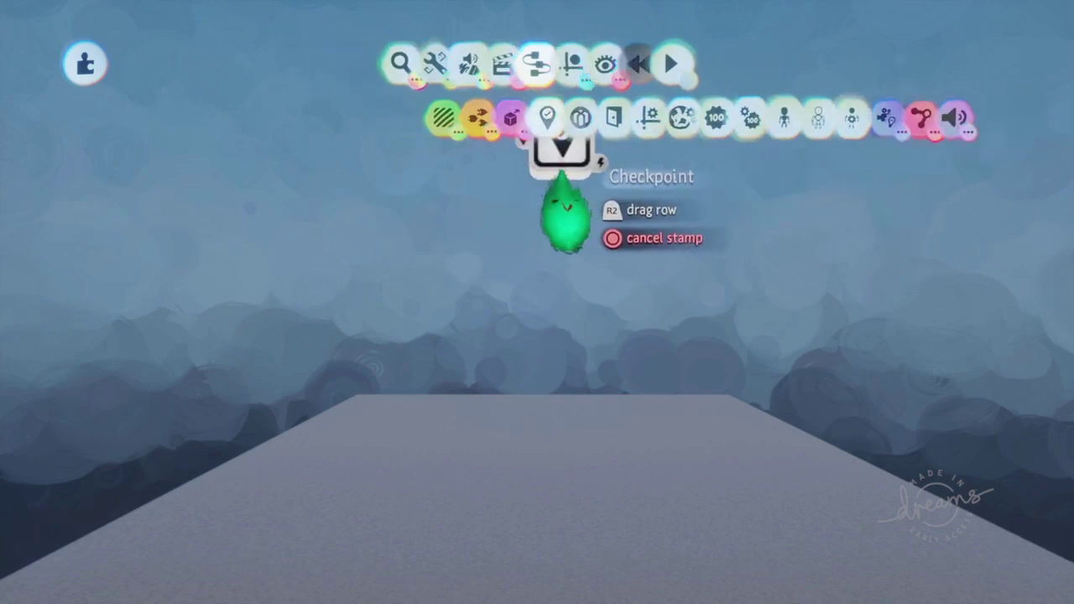
click(577, 349)
key(Escape)
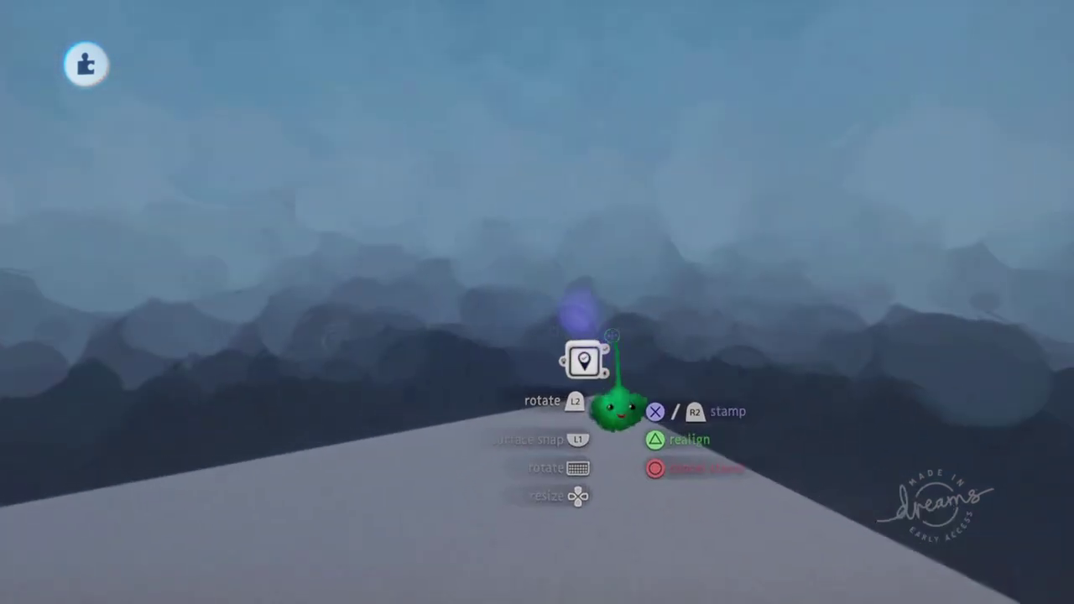
drag(567, 500, 557, 529)
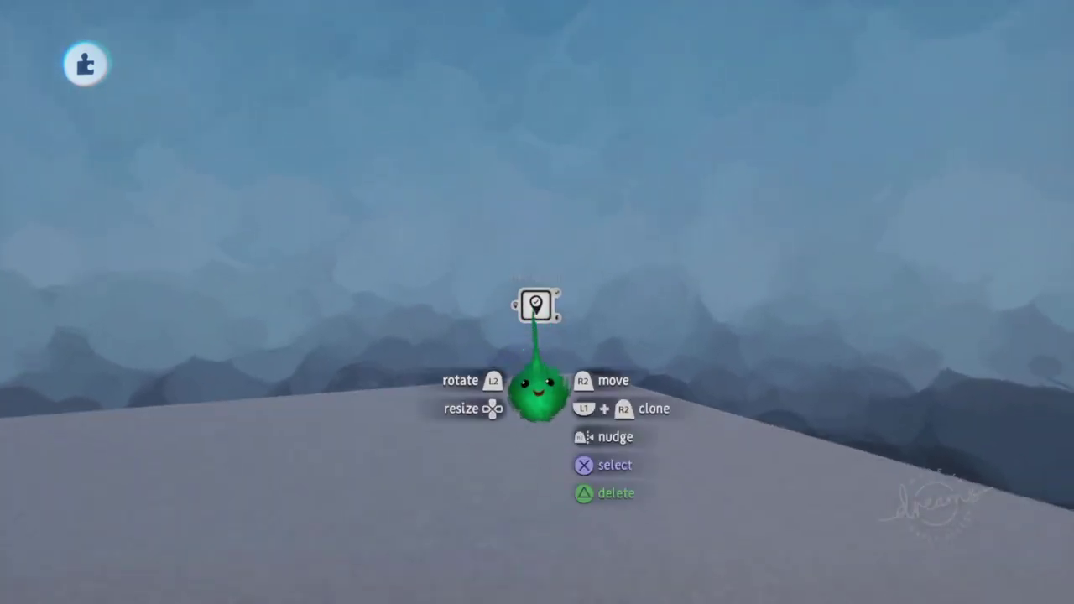
drag(540, 310, 515, 317)
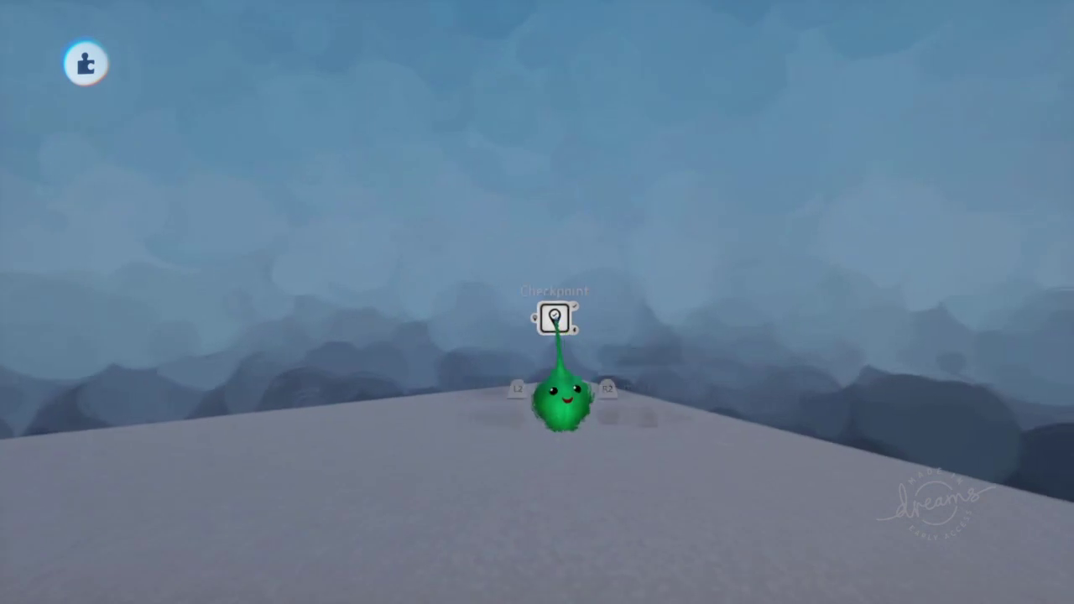
Step: Add a Microchip to the scene and place the Checkpoint gadget on its canvas
scroll(555, 318, up, 5)
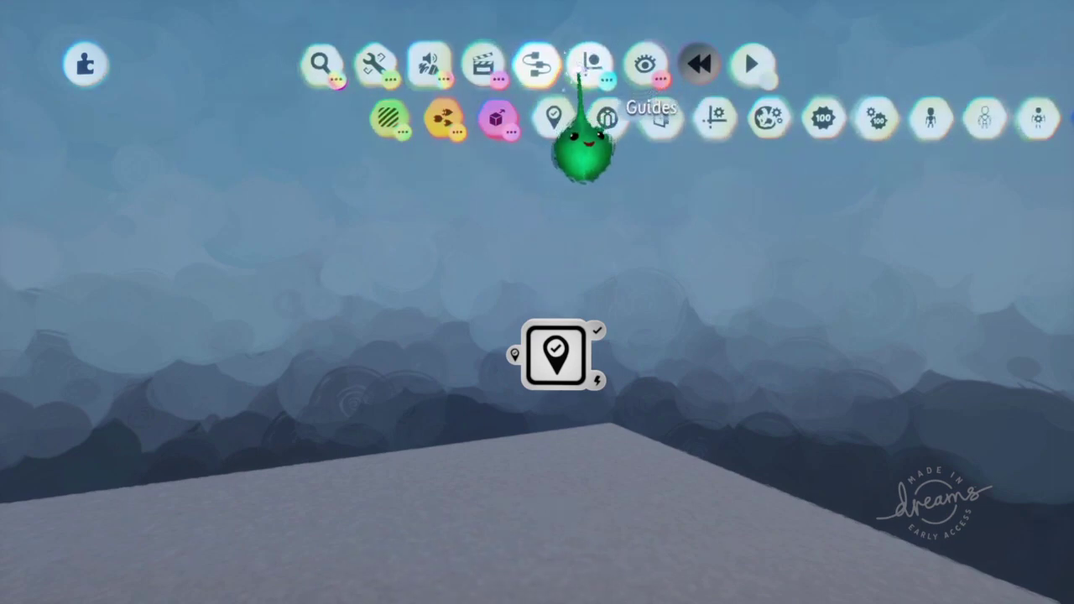
click(447, 118)
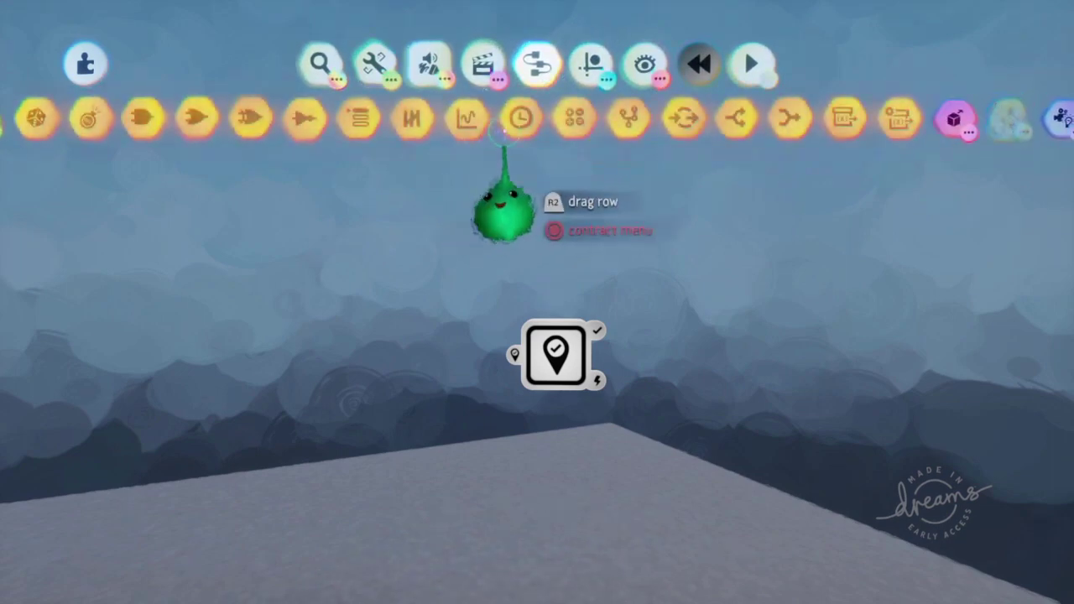
click(629, 115)
click(570, 442)
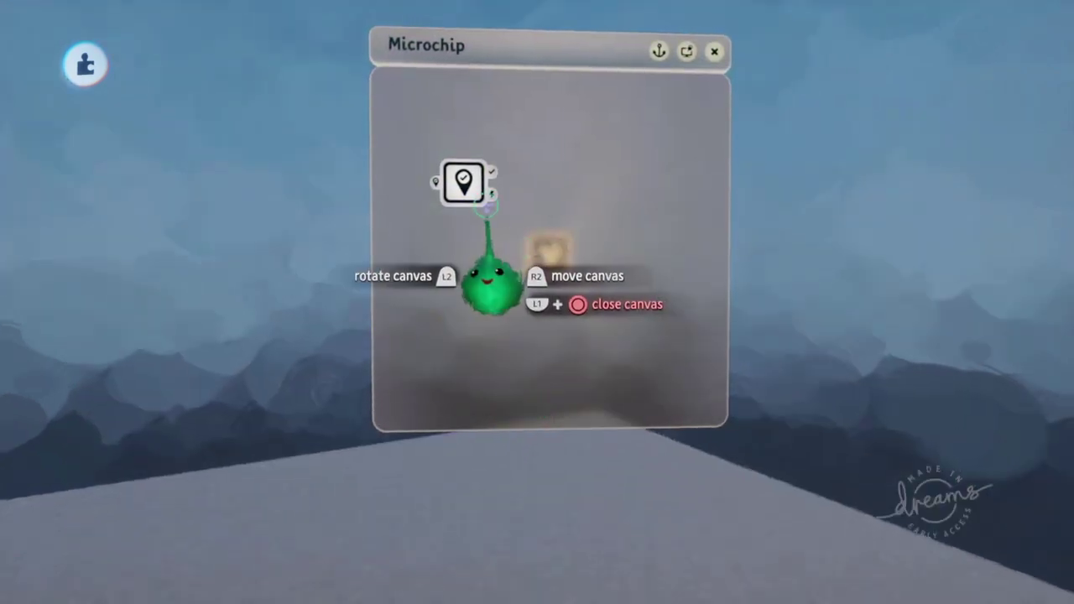
click(464, 183)
middle_drag(496, 272, 557, 324)
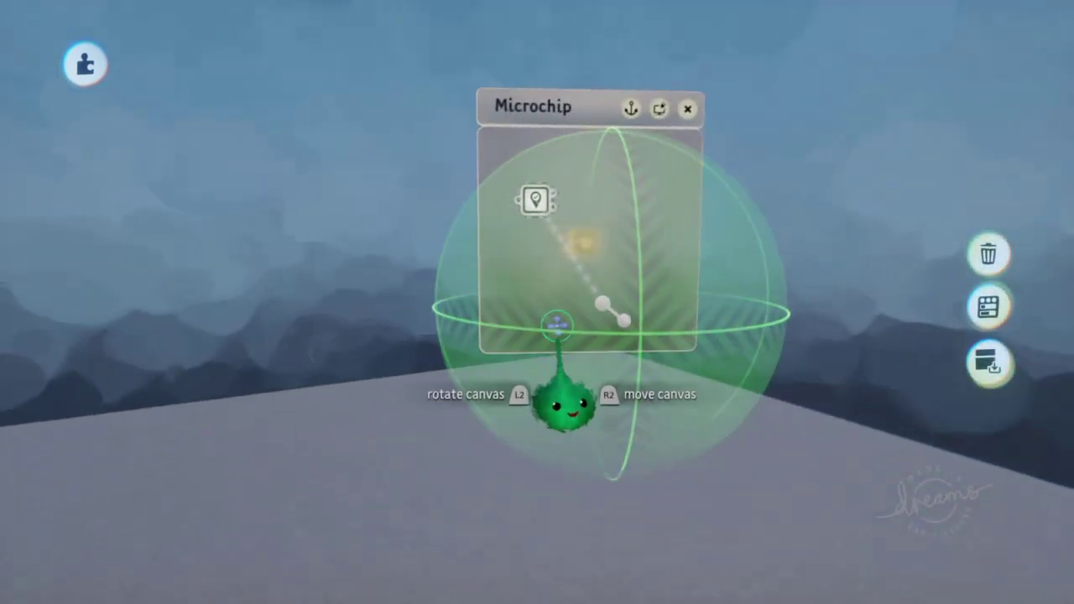
key(Escape)
scroll(567, 311, up, 3)
scroll(567, 330, down, 3)
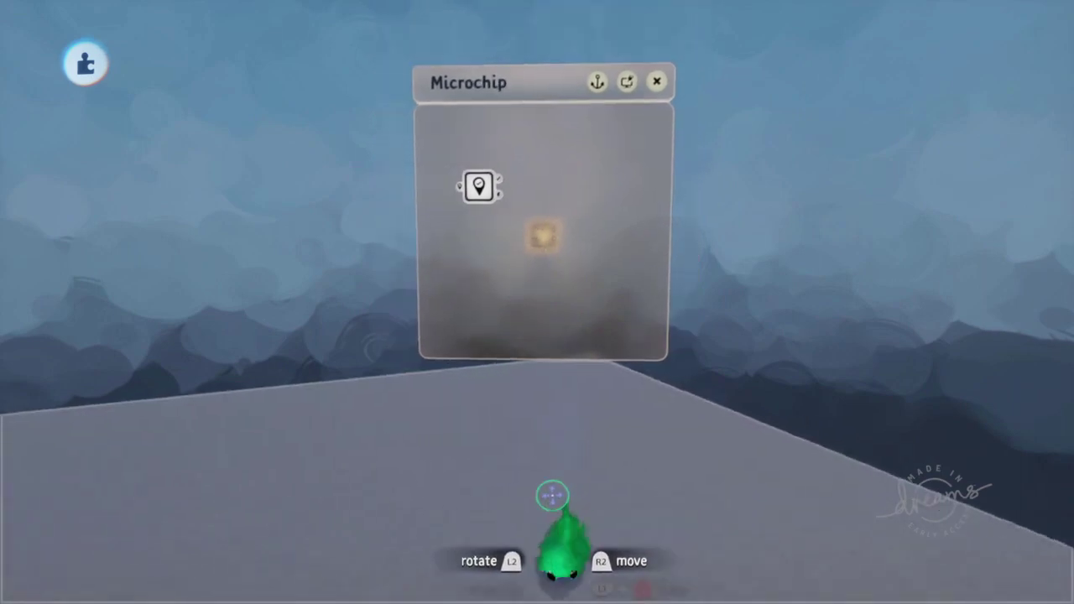
Step: Create a new sculpture by stamping a single cube on the floor below the microchip, and exit sculpt mode
double_click(551, 496)
key(Escape)
key(Escape)
double_click(547, 397)
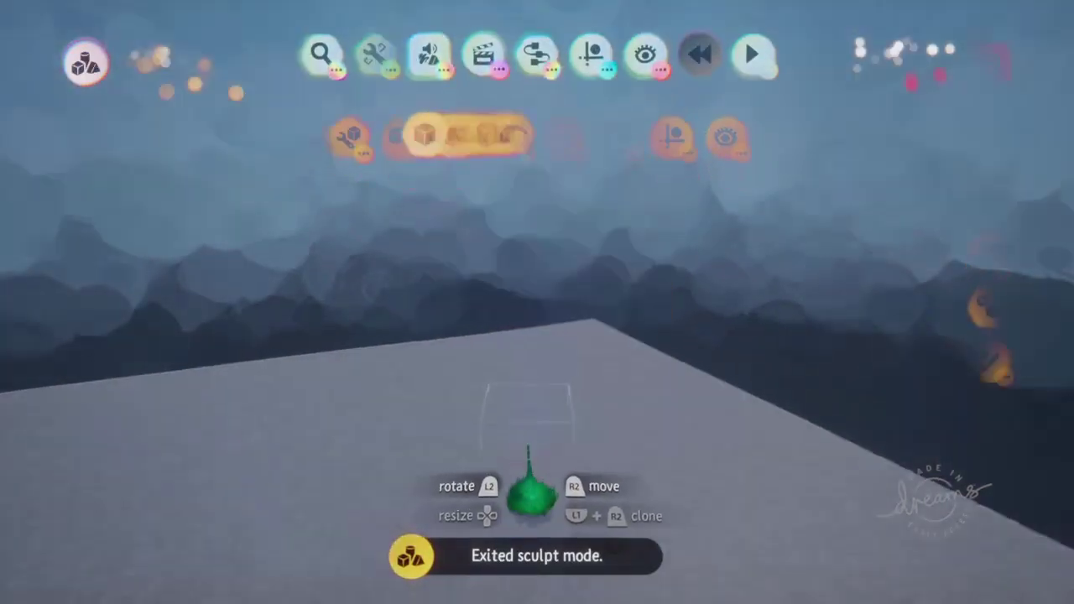
click(982, 311)
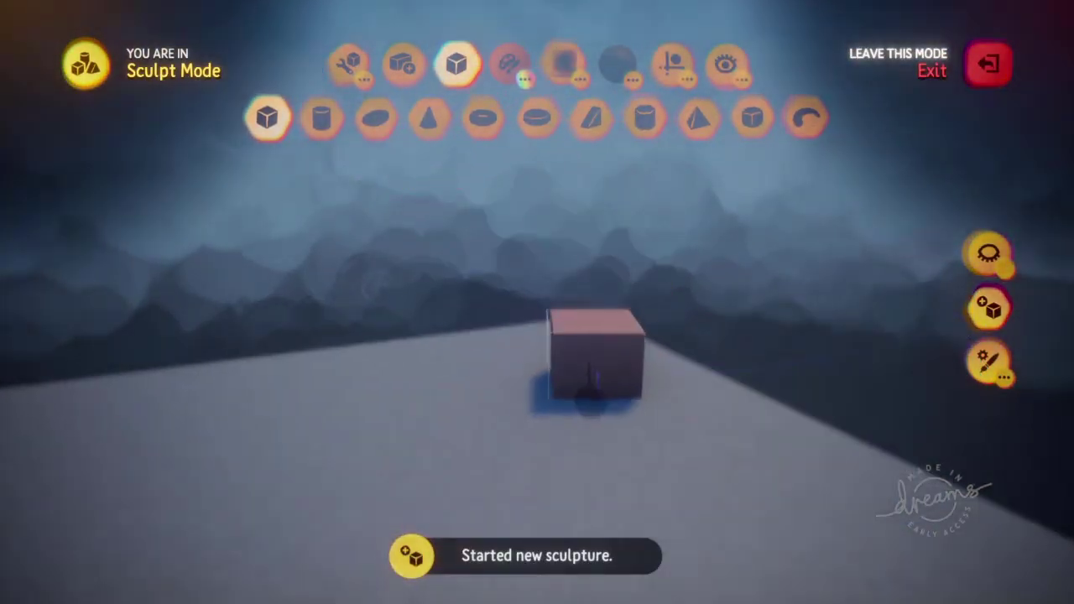
key(Escape)
drag(581, 346, 566, 366)
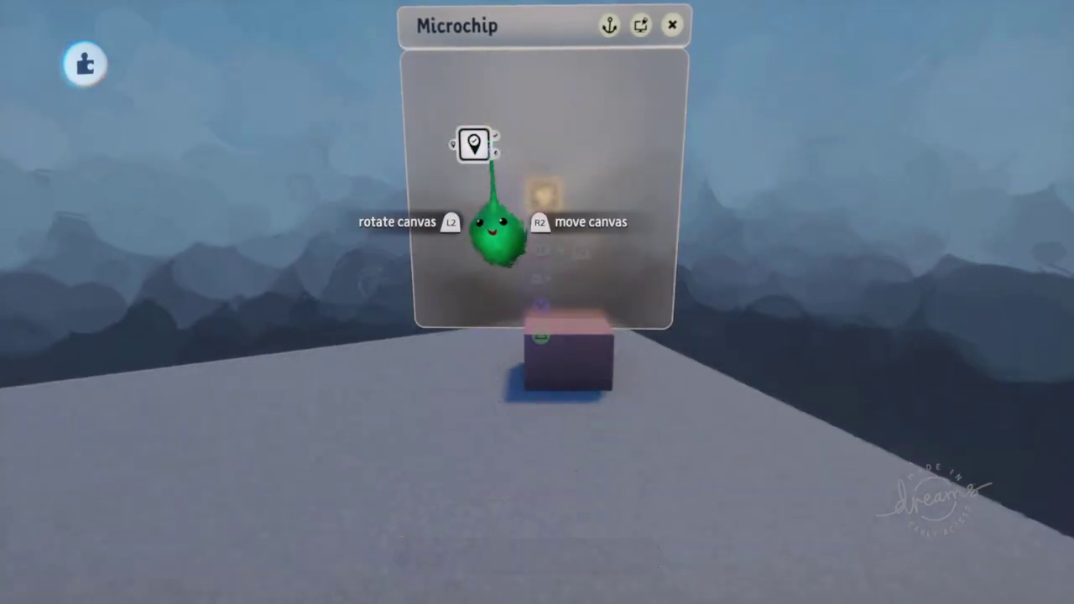
Step: Wire the Checkpoint's tick output to the cube sculpture's Glow property and raise the glow amount
drag(493, 139, 588, 380)
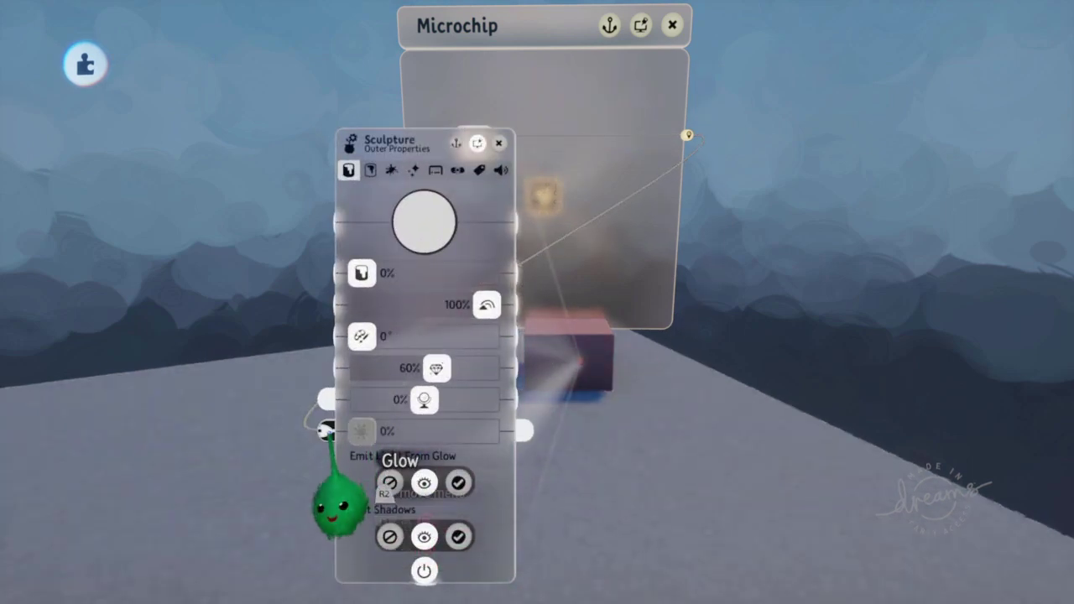
click(327, 430)
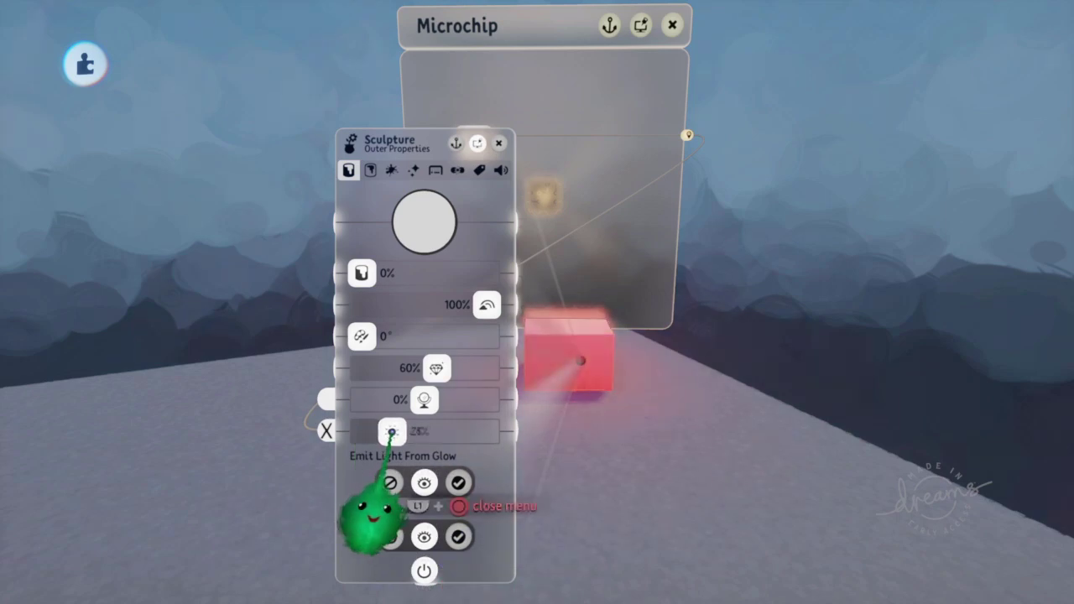
key(Escape)
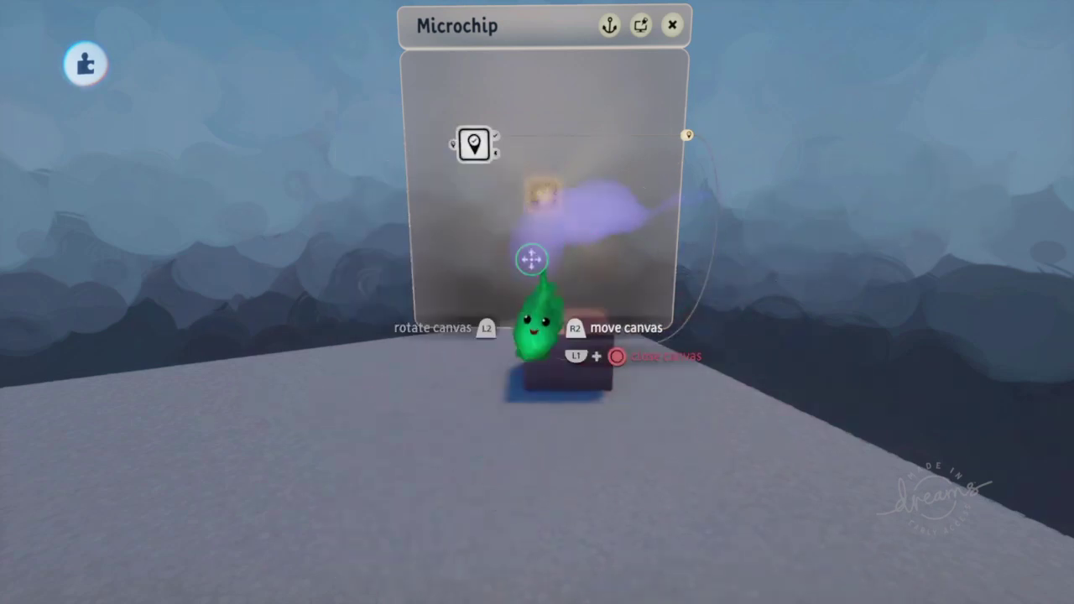
Step: Stamp a puppet on the platform floor, away from the cube and microchip
scroll(531, 260, down, 3)
key(Tab)
click(536, 66)
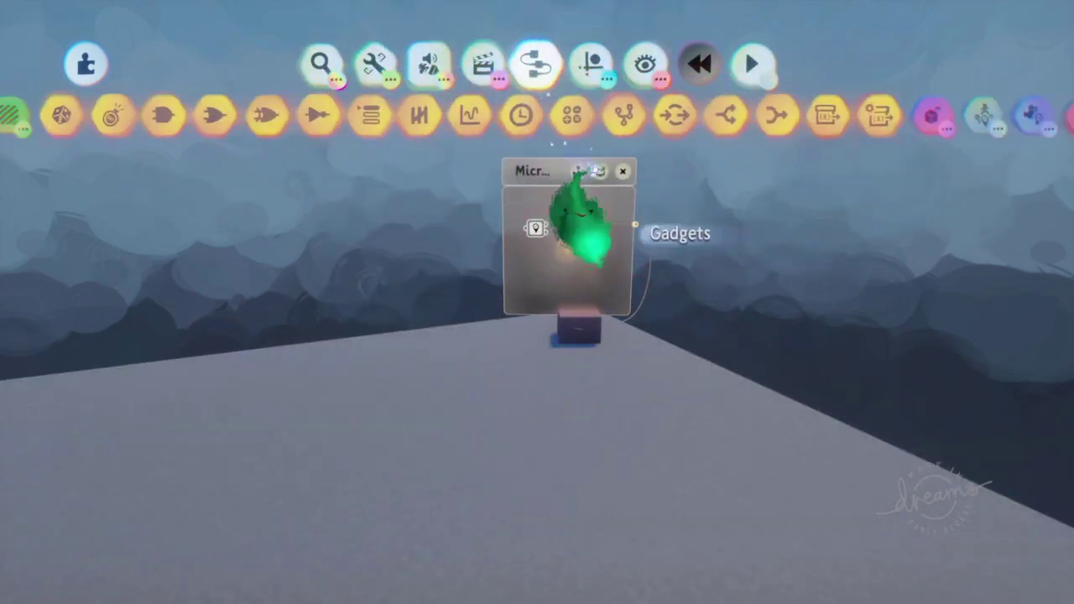
drag(619, 115, 277, 92)
click(624, 120)
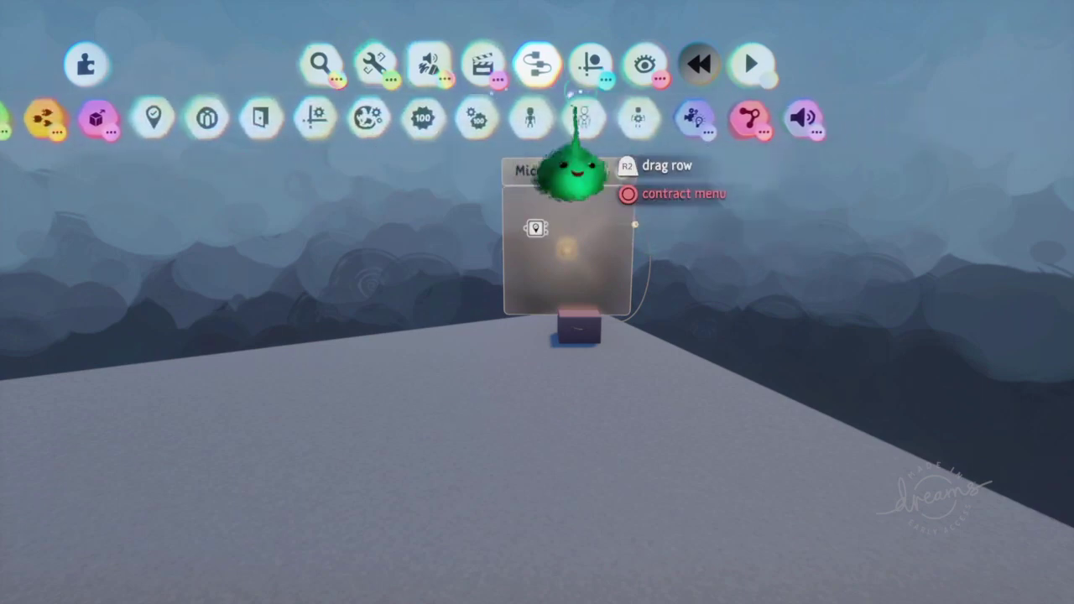
click(581, 118)
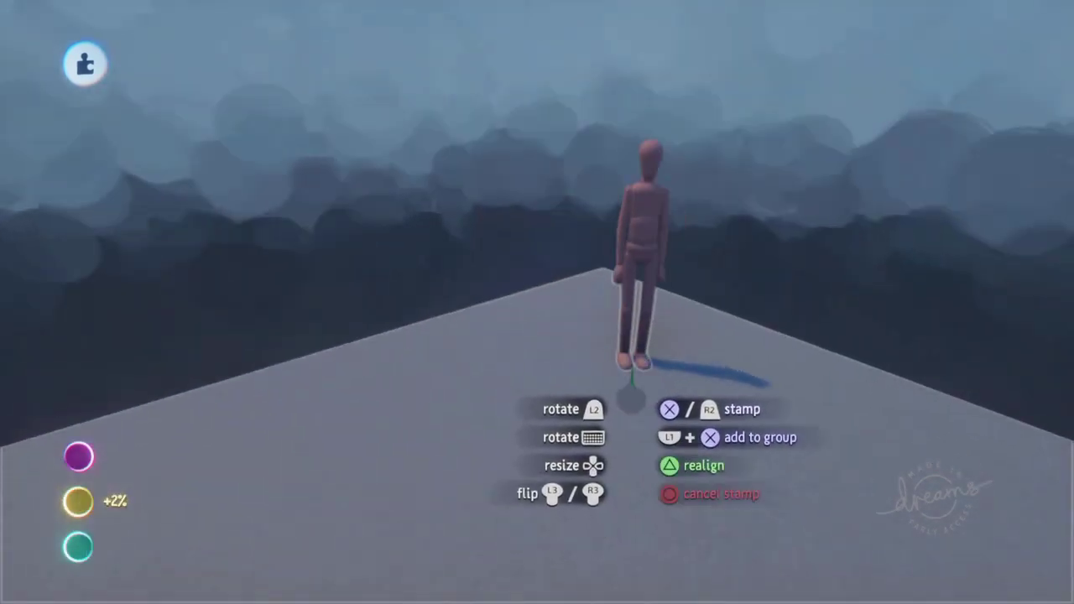
key(Escape)
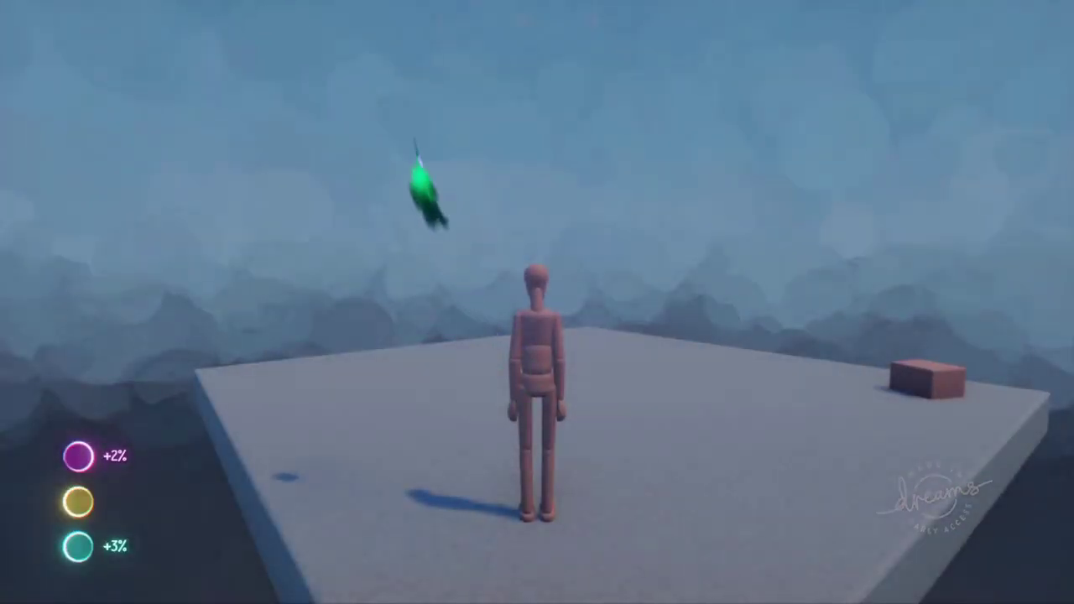
Step: Play-test the scene by possessing the puppet to check where it spawns, and return to edit mode
click(539, 370)
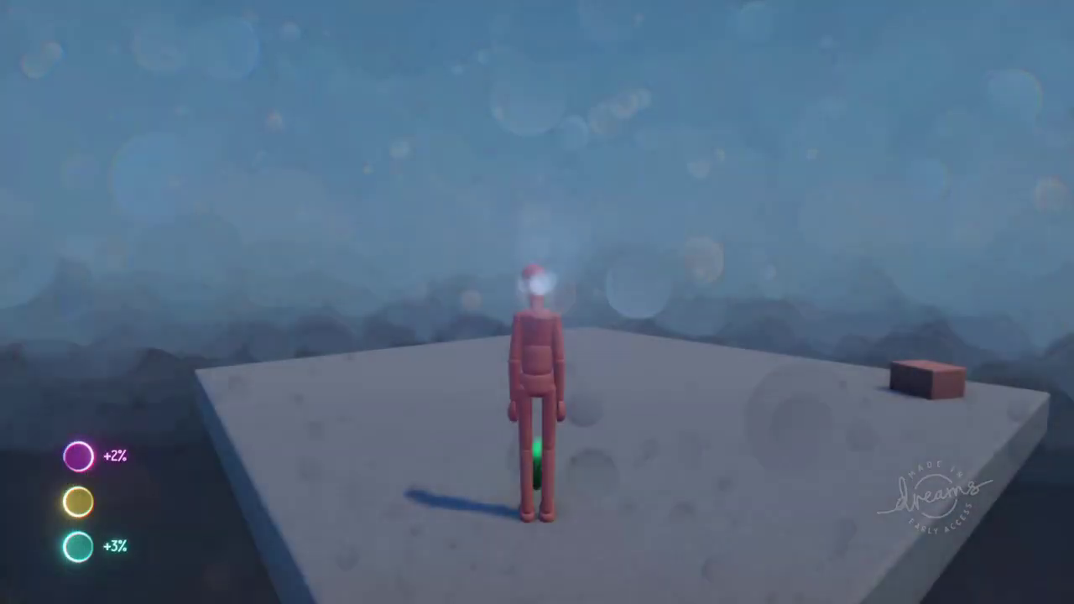
click(537, 448)
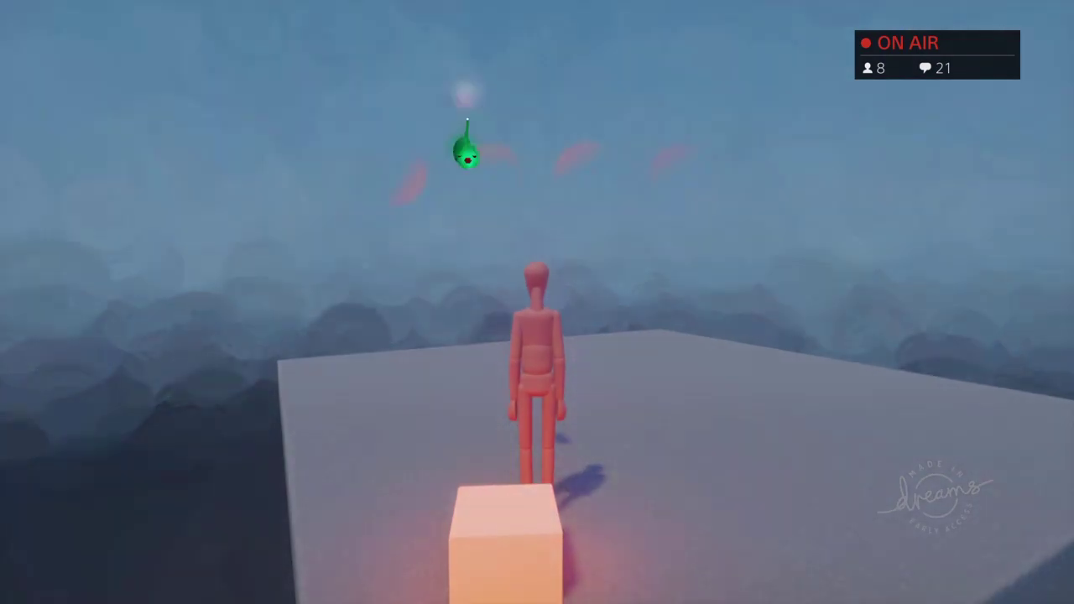
key(Escape)
click(395, 412)
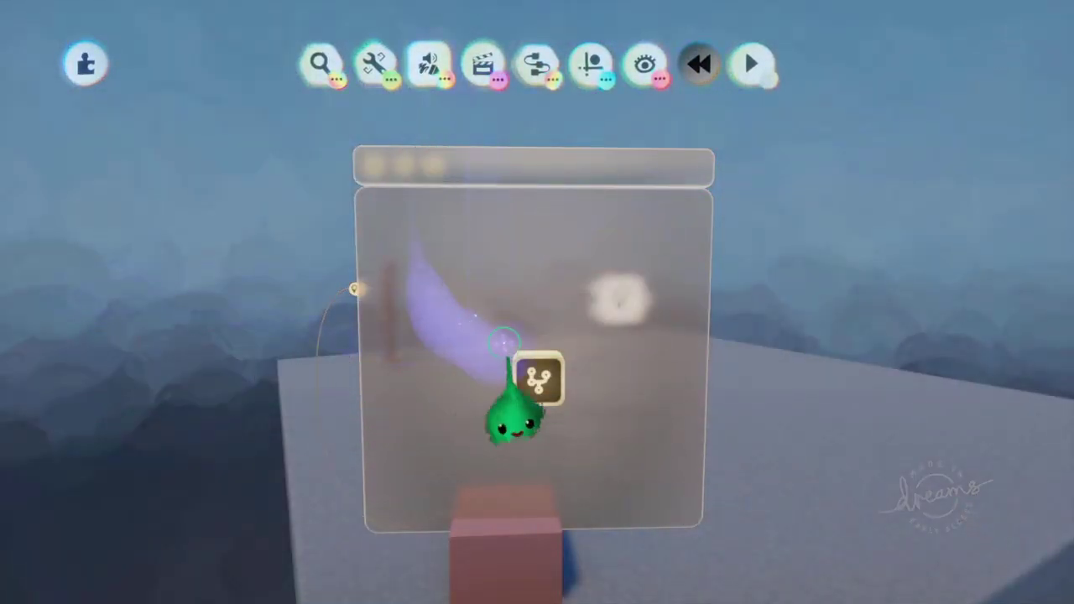
Step: Add a Switch to the microchip and wire its output to the Checkpoint's Activate Me input
middle_drag(504, 341, 702, 302)
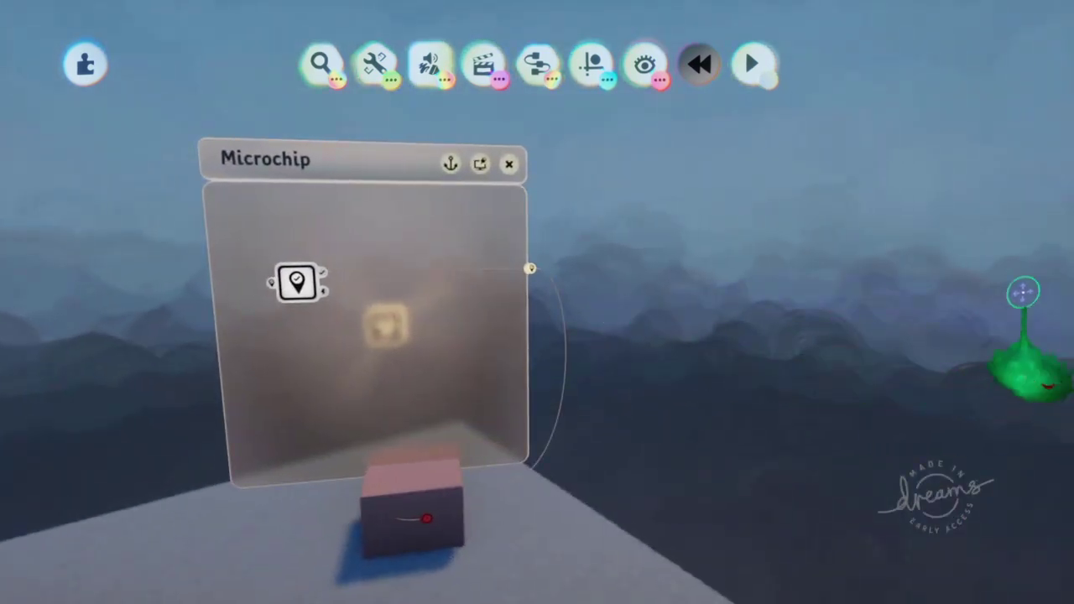
drag(401, 312, 461, 249)
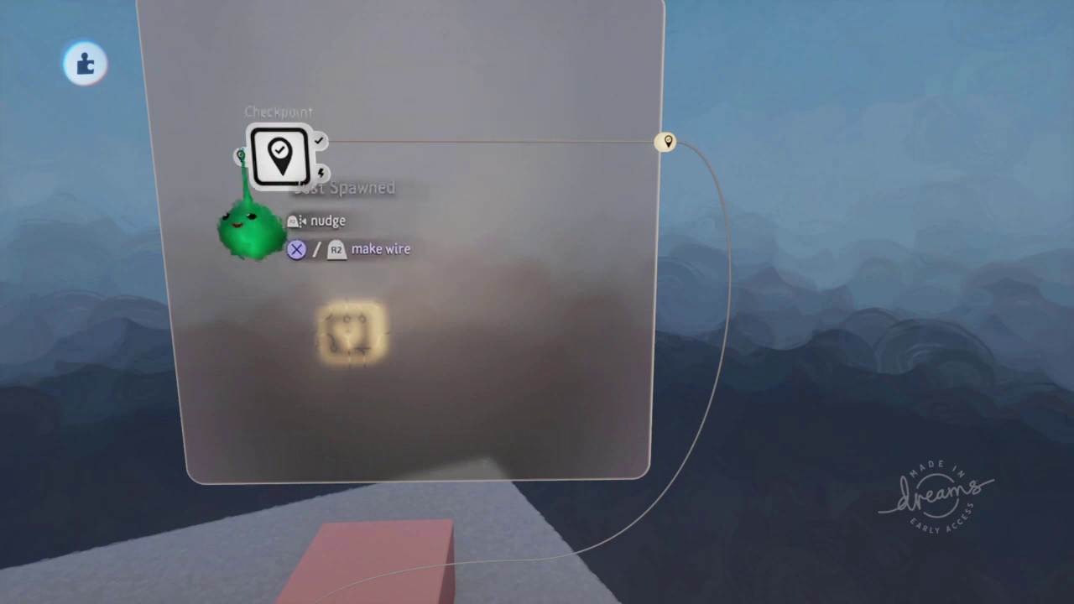
scroll(258, 206, down, 3)
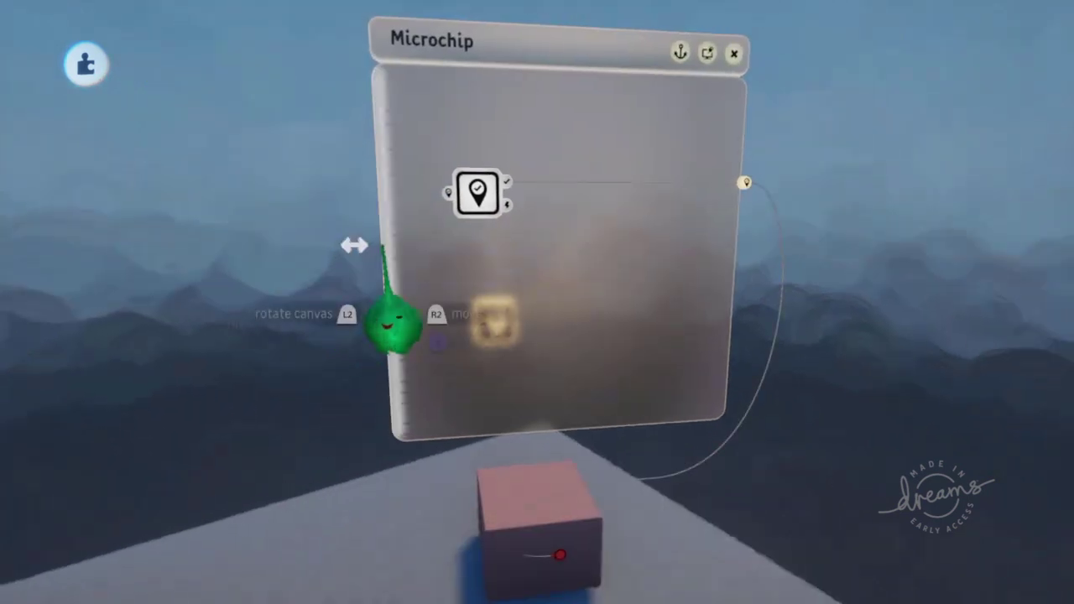
scroll(450, 209, down, 3)
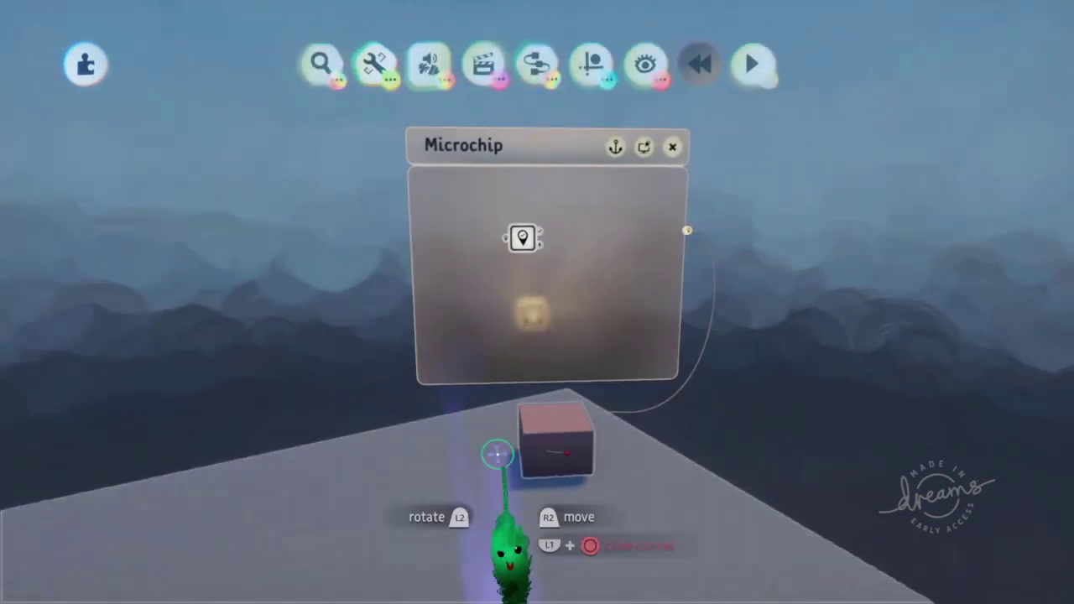
click(541, 67)
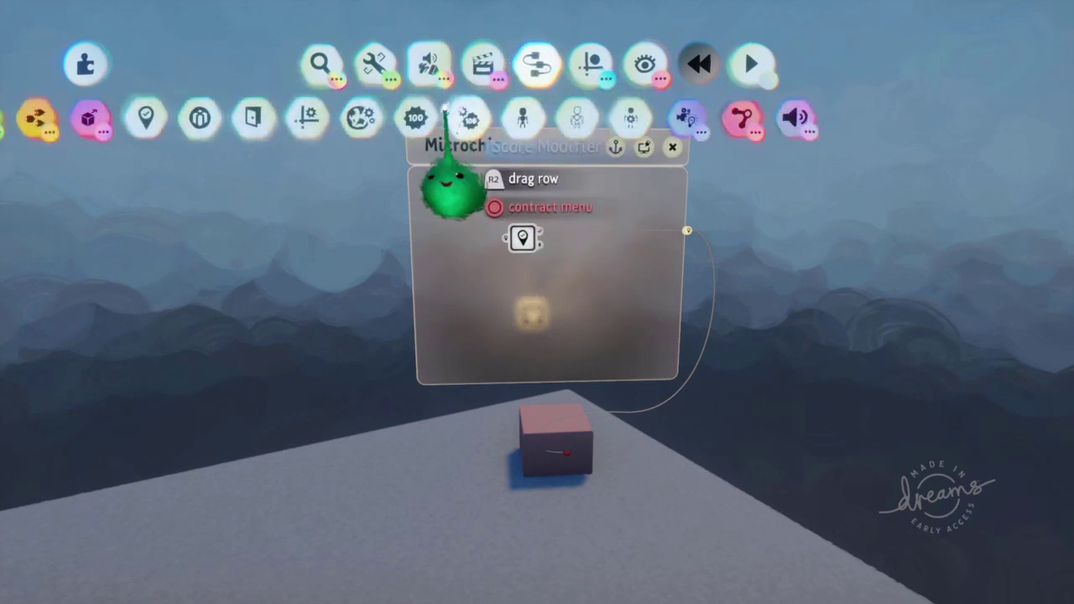
drag(451, 183, 687, 201)
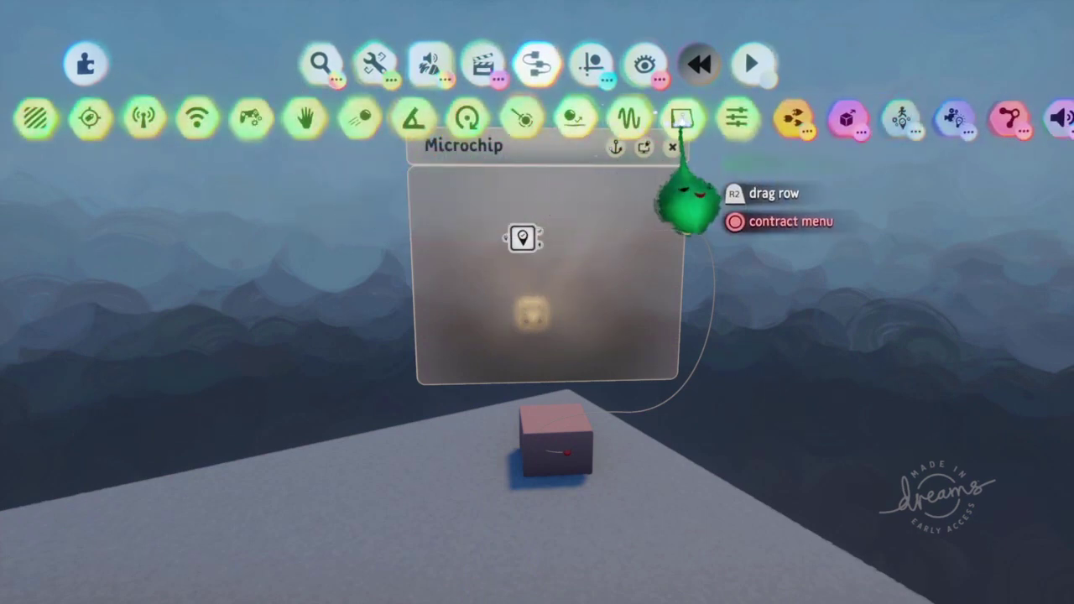
click(686, 202)
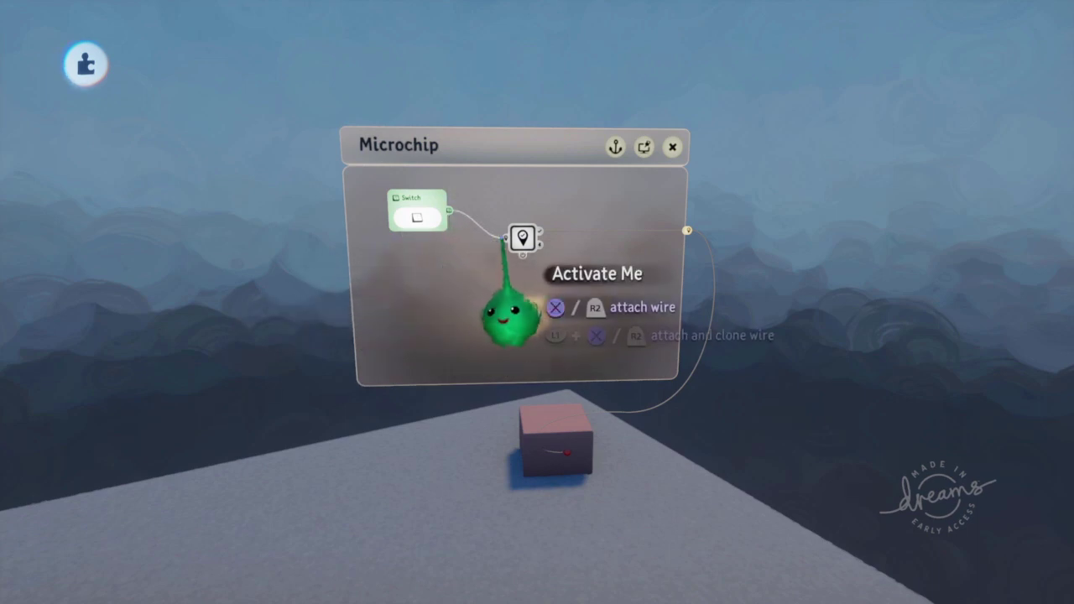
scroll(539, 324, up, 5)
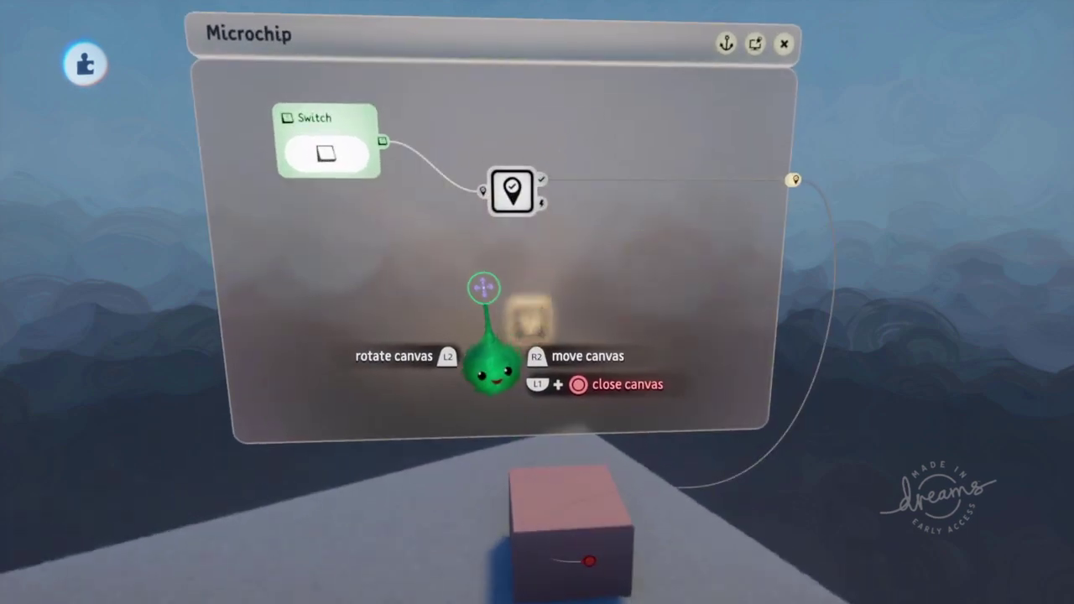
Step: Run the scene in play mode and possess the puppet to test the Checkpoint with the Switch wired in
middle_drag(484, 288, 489, 260)
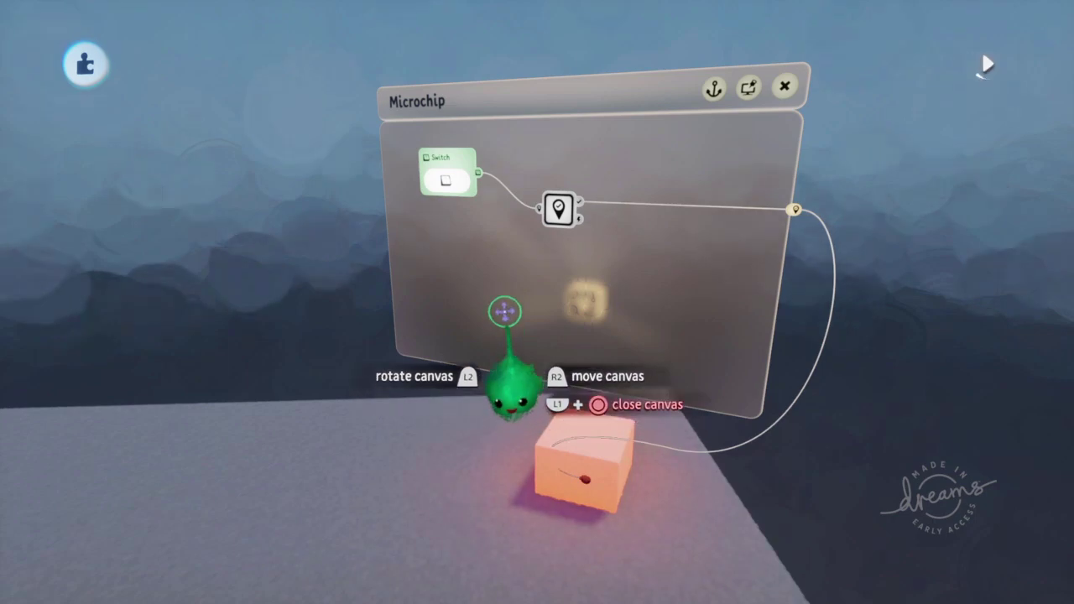
middle_drag(506, 311, 490, 263)
key(Escape)
click(344, 418)
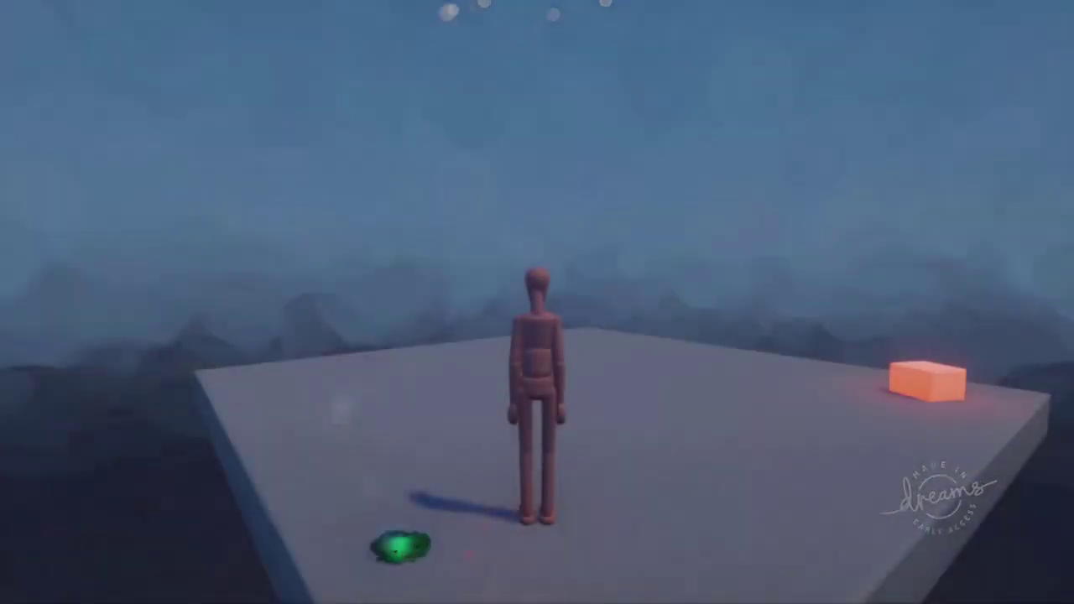
key(w)
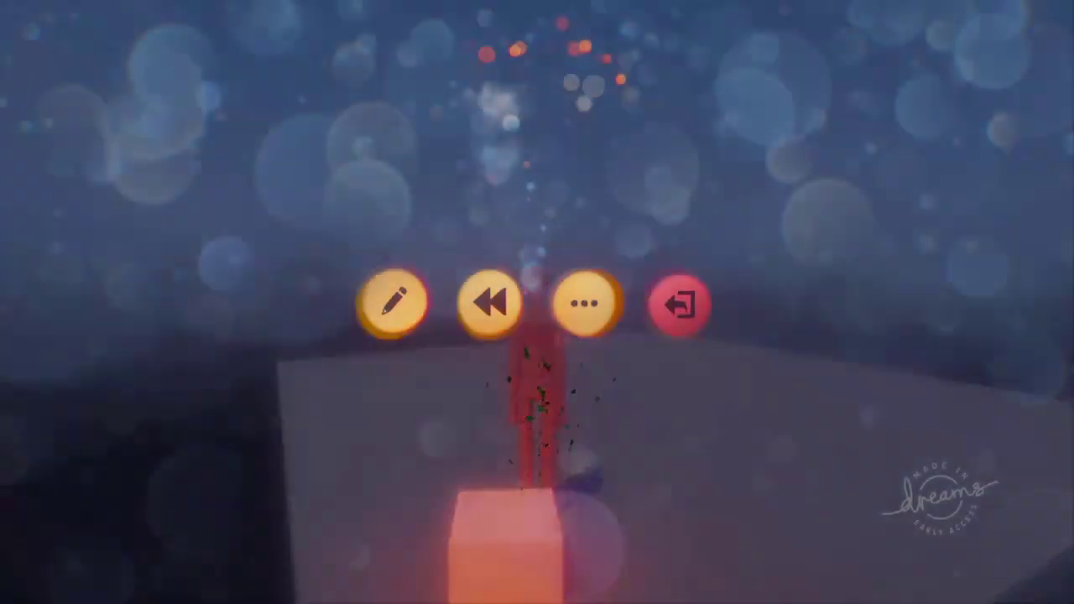
Step: Return to edit mode and open the puppet's Puppet Logic microchip at its Controller Sensor
click(391, 428)
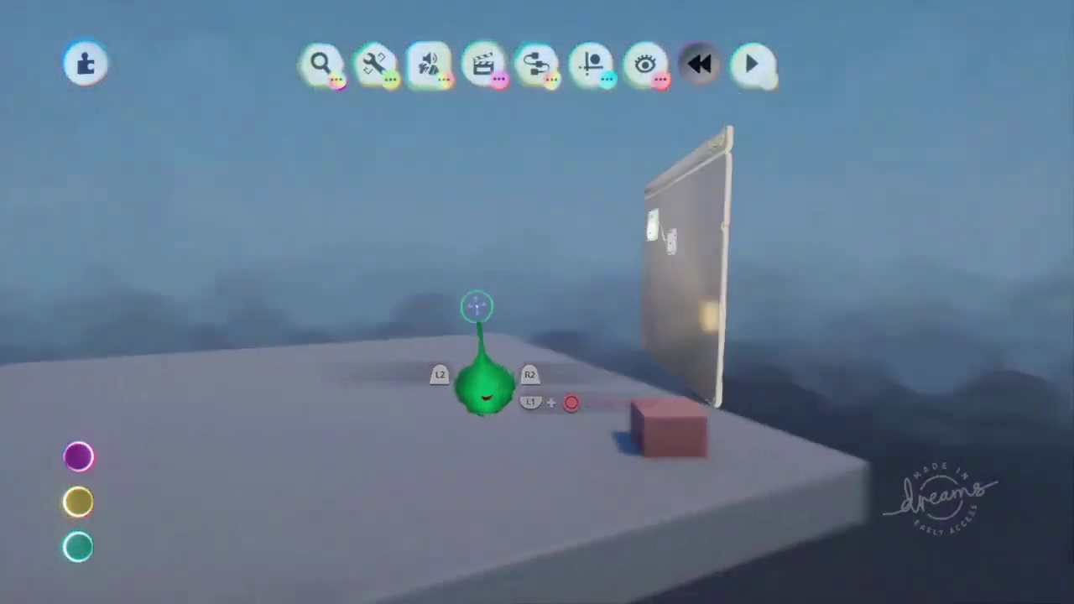
middle_drag(489, 321, 412, 321)
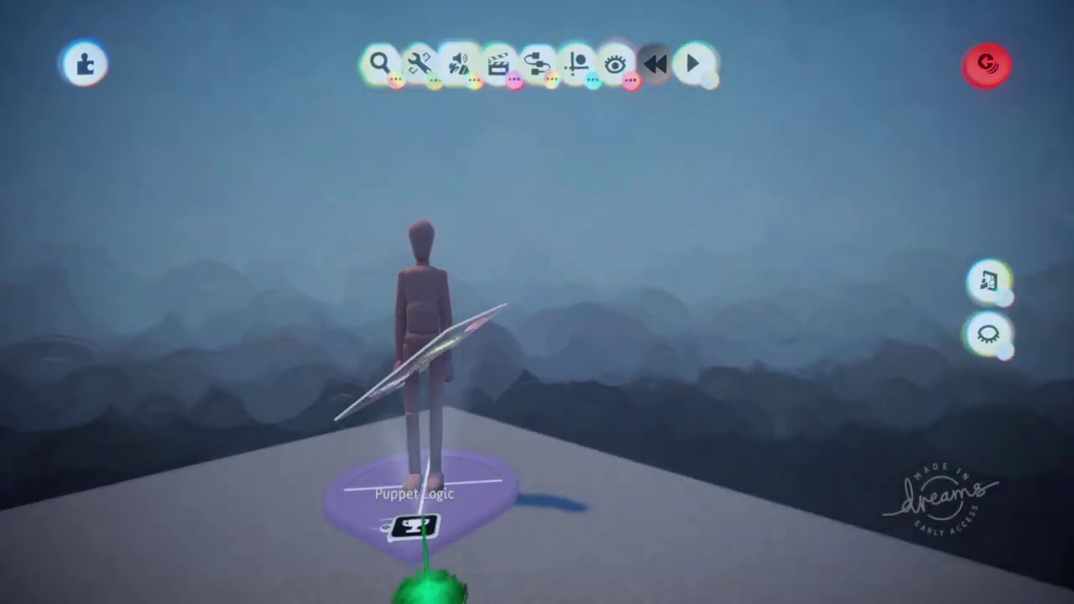
click(413, 526)
drag(434, 239, 460, 148)
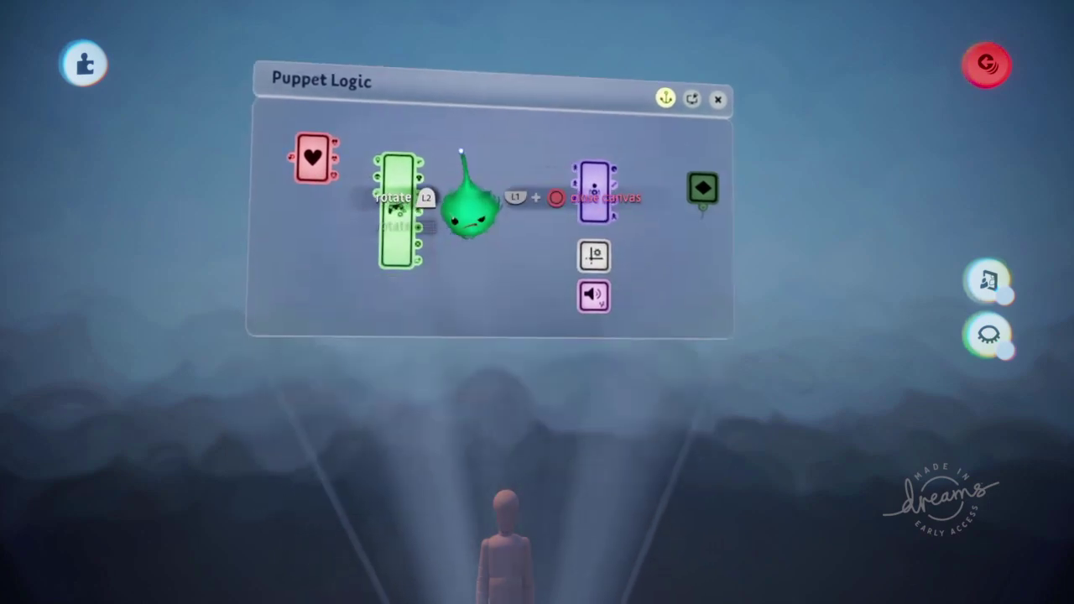
middle_drag(460, 149, 461, 353)
scroll(499, 420, up, 5)
scroll(499, 420, up, 5)
middle_drag(481, 417, 470, 361)
scroll(403, 168, down, 2)
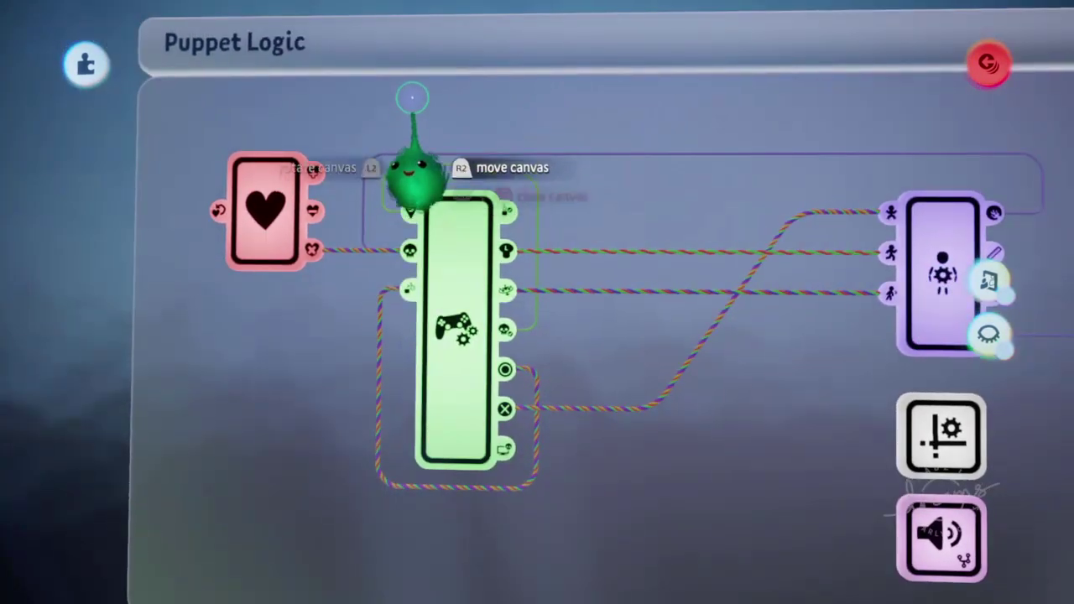
Step: Add a Switch to the Puppet Logic canvas and wire its output to the Controller Sensor's Respawn input
drag(420, 64, 439, 91)
scroll(449, 134, down, 4)
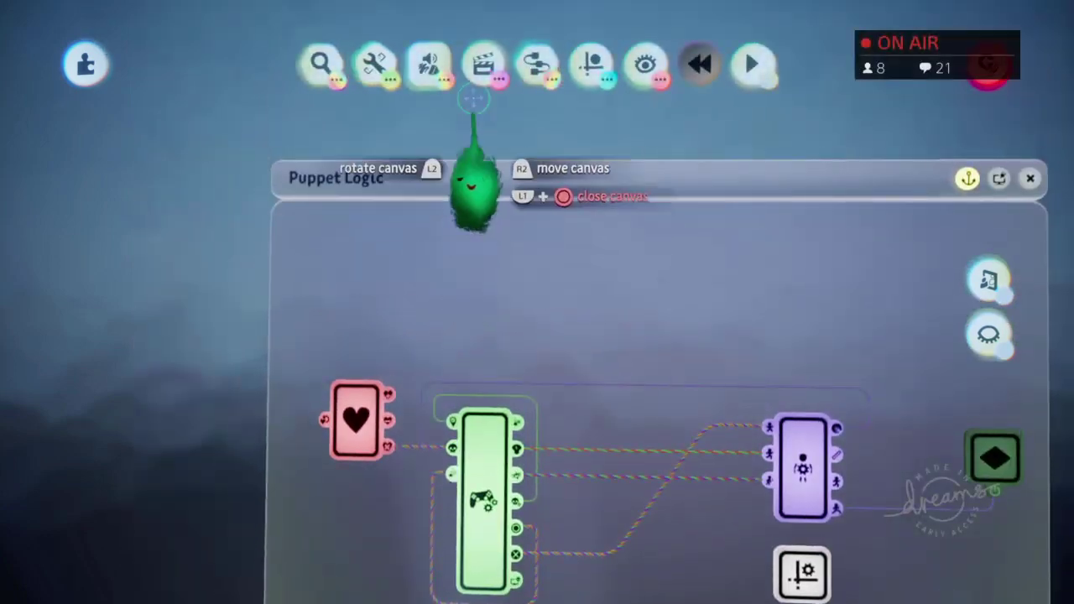
click(535, 66)
click(701, 114)
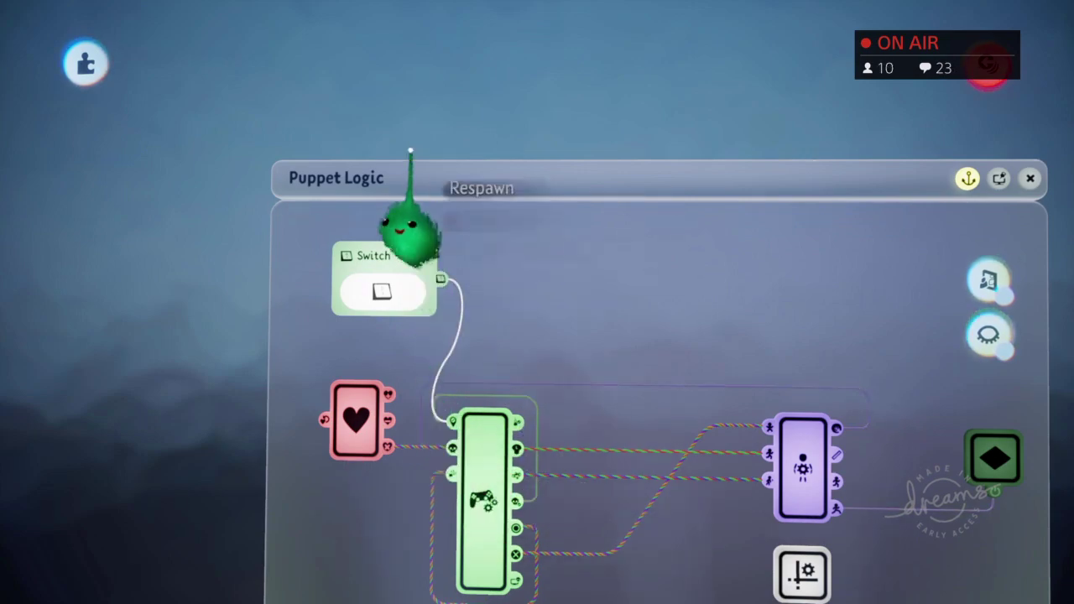
Step: Play-test the respawn wiring by rewinding the scene and possessing the puppet, and return to edit mode
key(Escape)
click(345, 365)
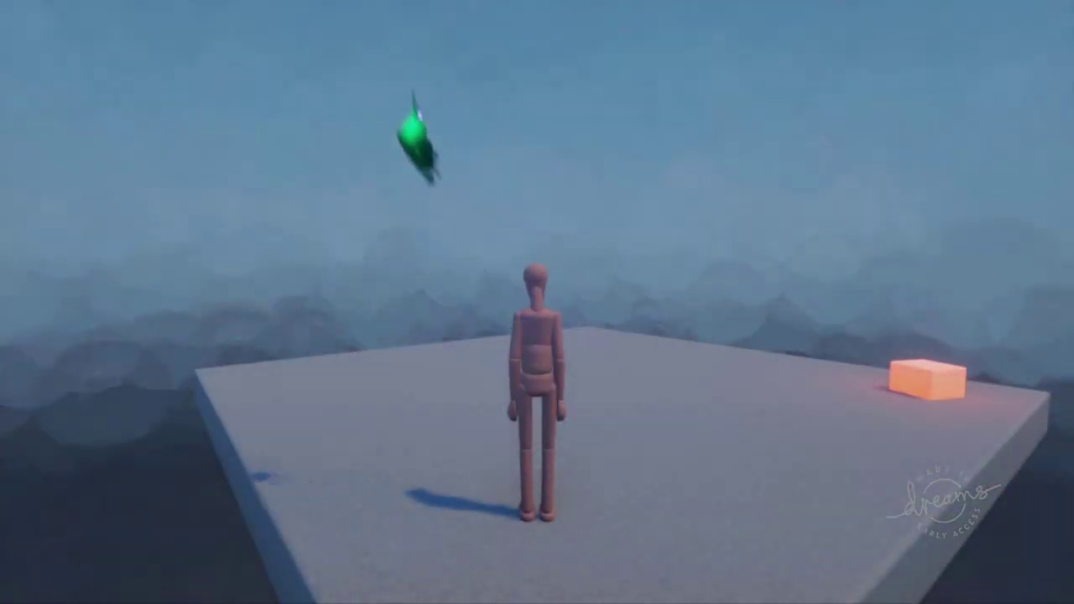
key(Escape)
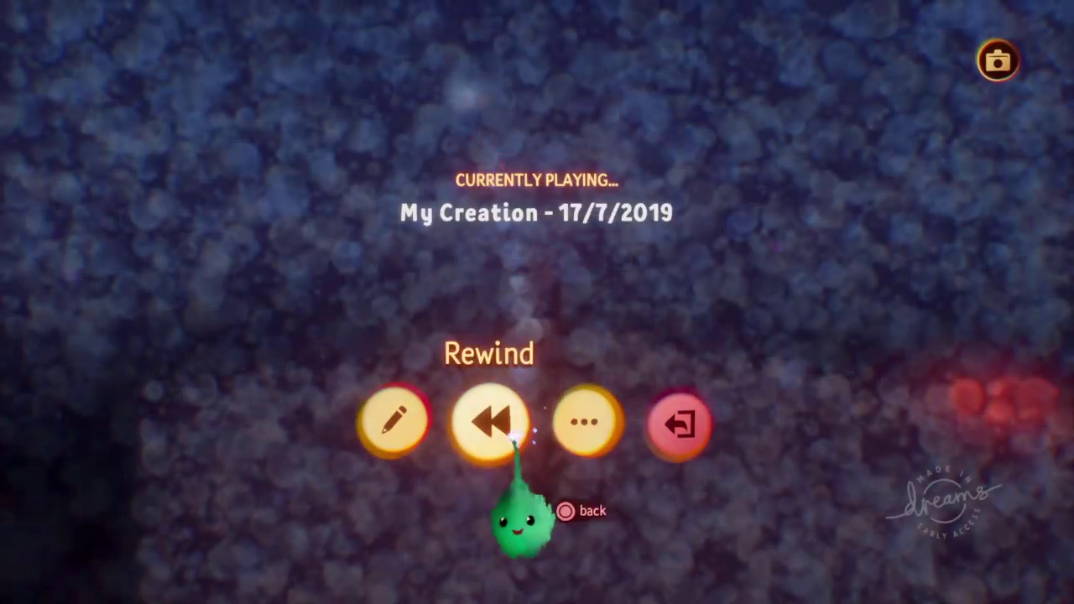
click(519, 438)
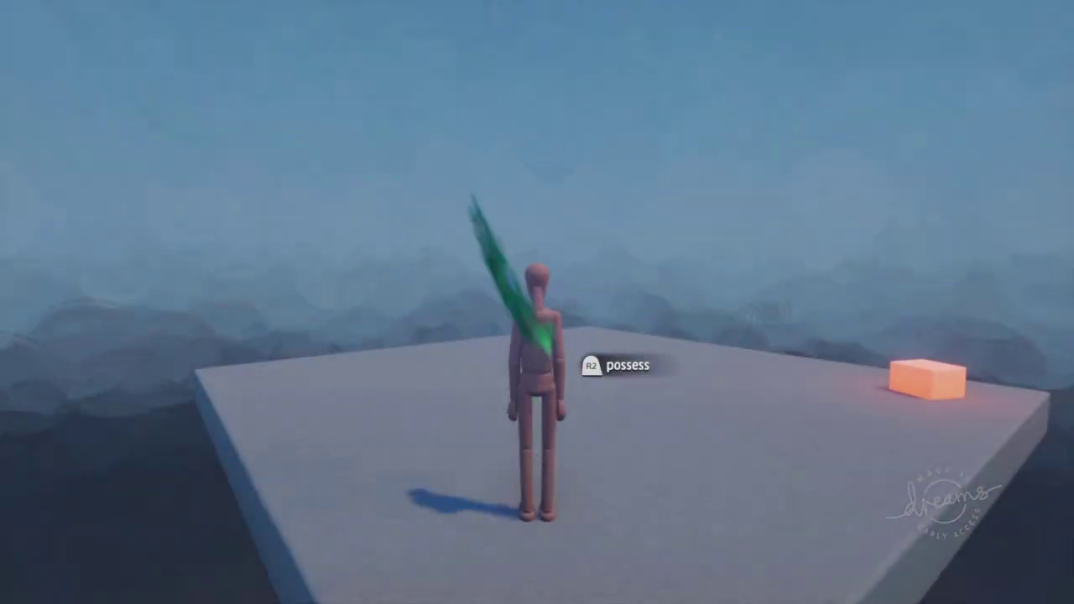
click(550, 338)
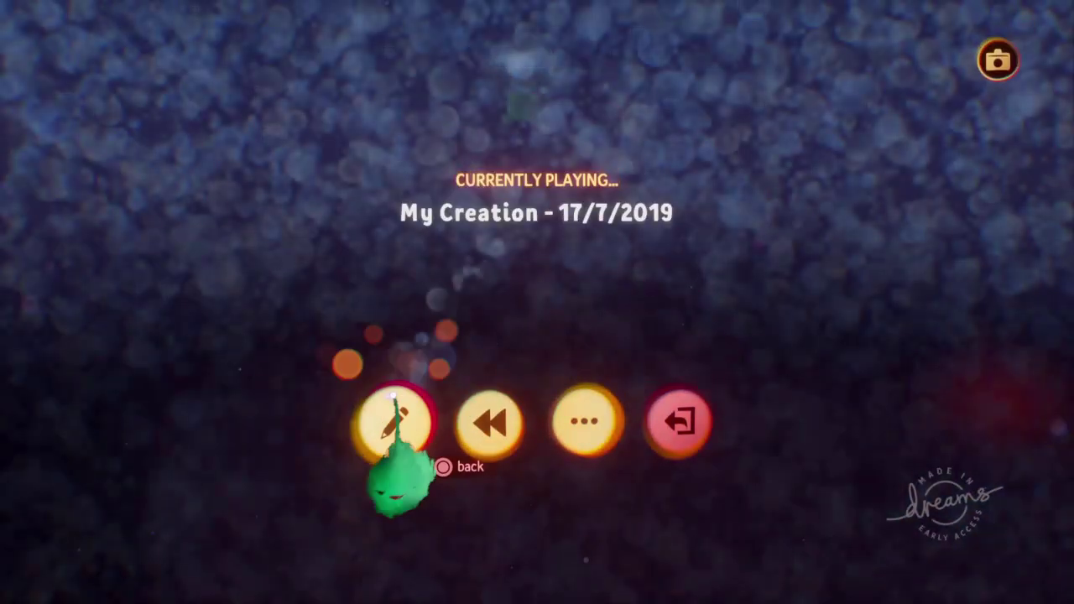
click(395, 425)
Step: Insert a Signal Manipulator in pulse mode between the Switch and the Controller Sensor's Respawn input
scroll(576, 291, up, 6)
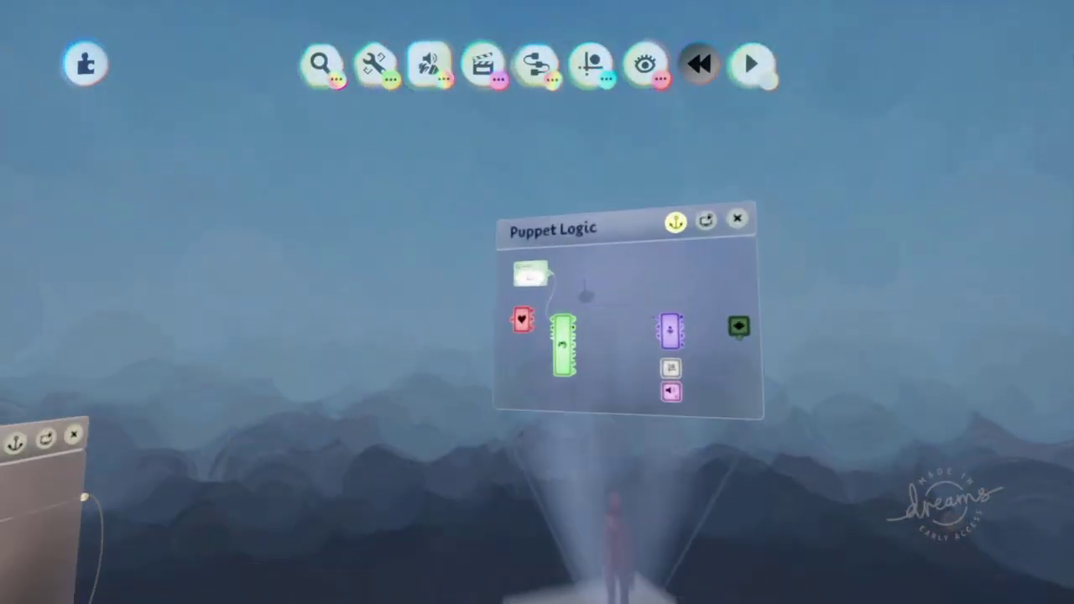
scroll(551, 282, up, 5)
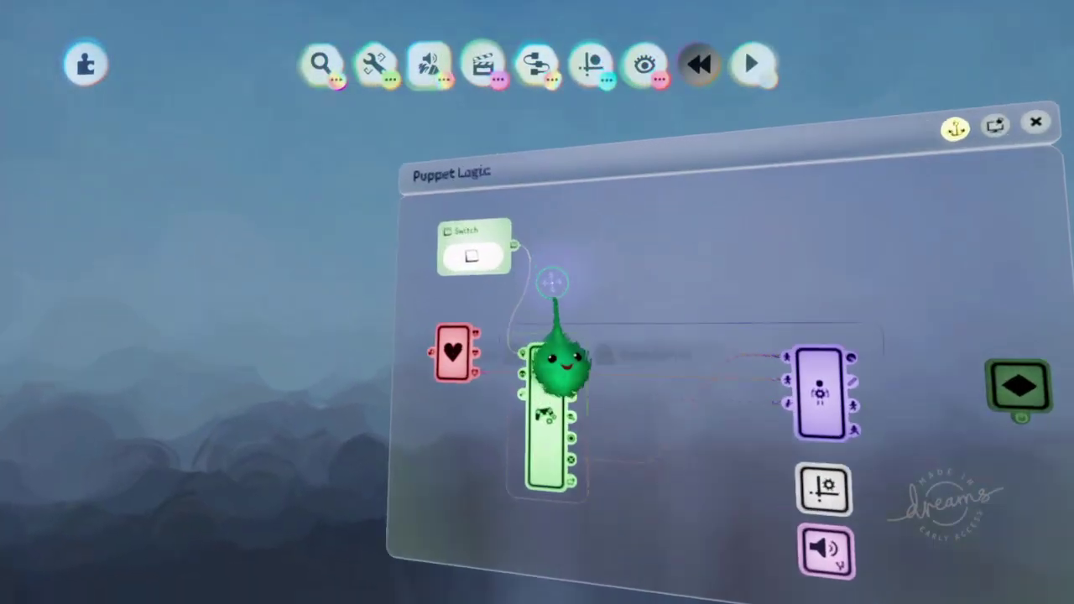
scroll(598, 501, down, 1)
scroll(592, 460, down, 5)
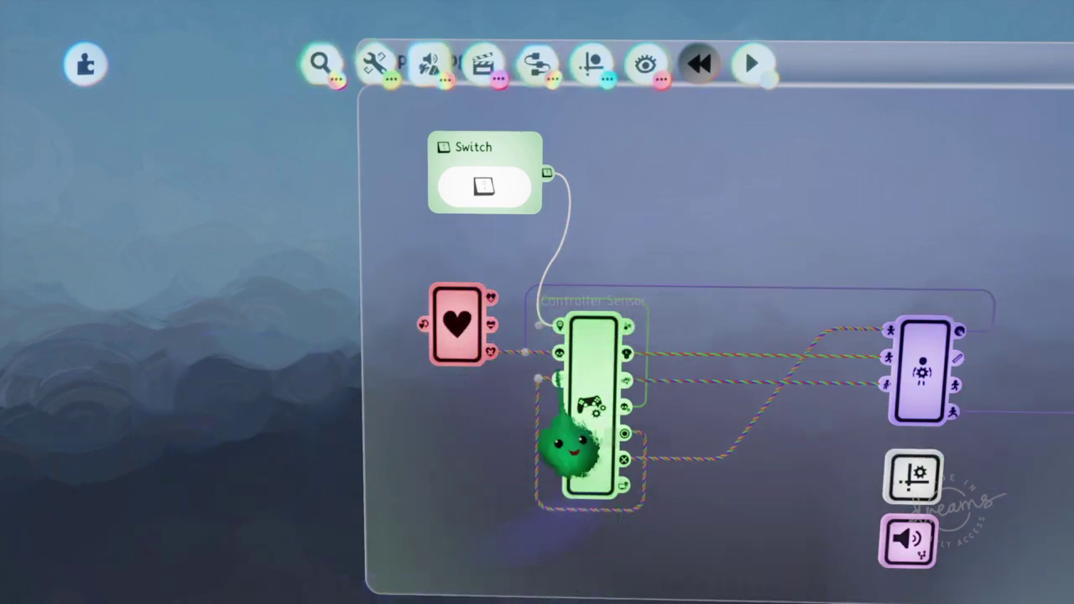
scroll(570, 447, up, 3)
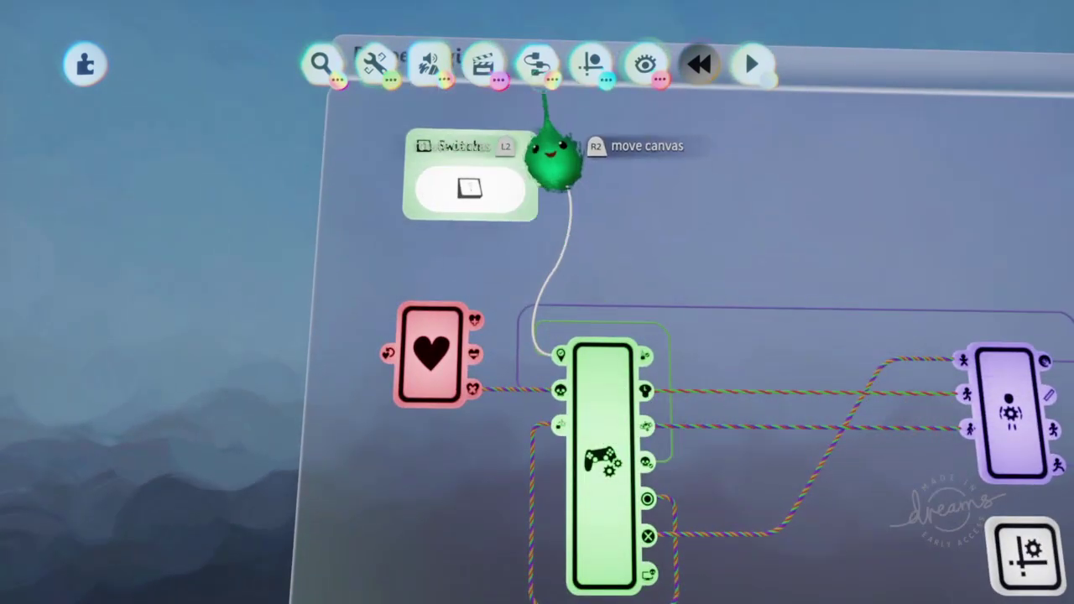
click(554, 84)
click(785, 135)
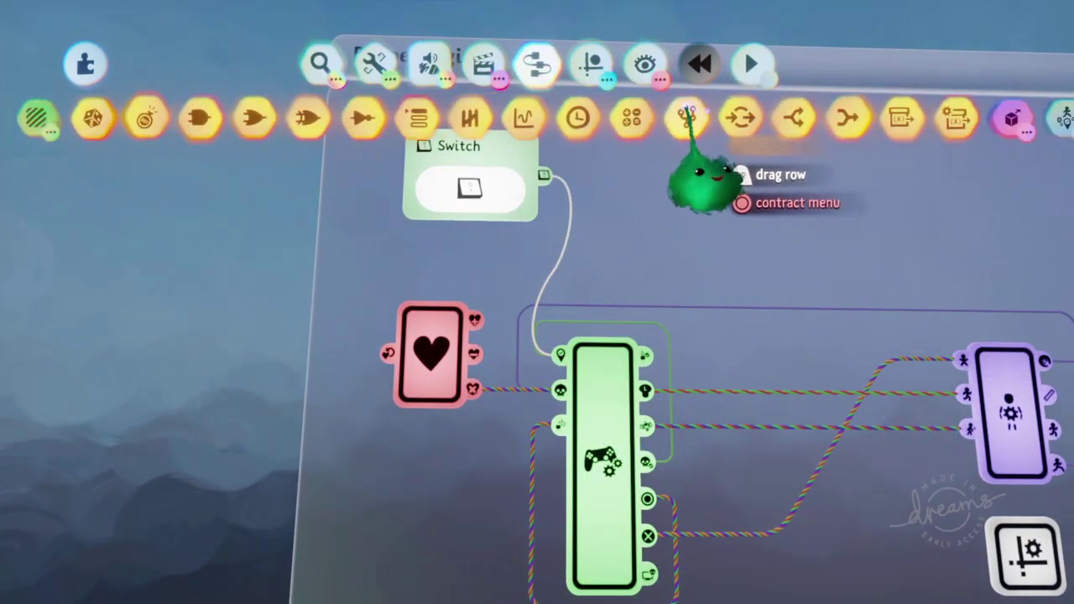
click(509, 117)
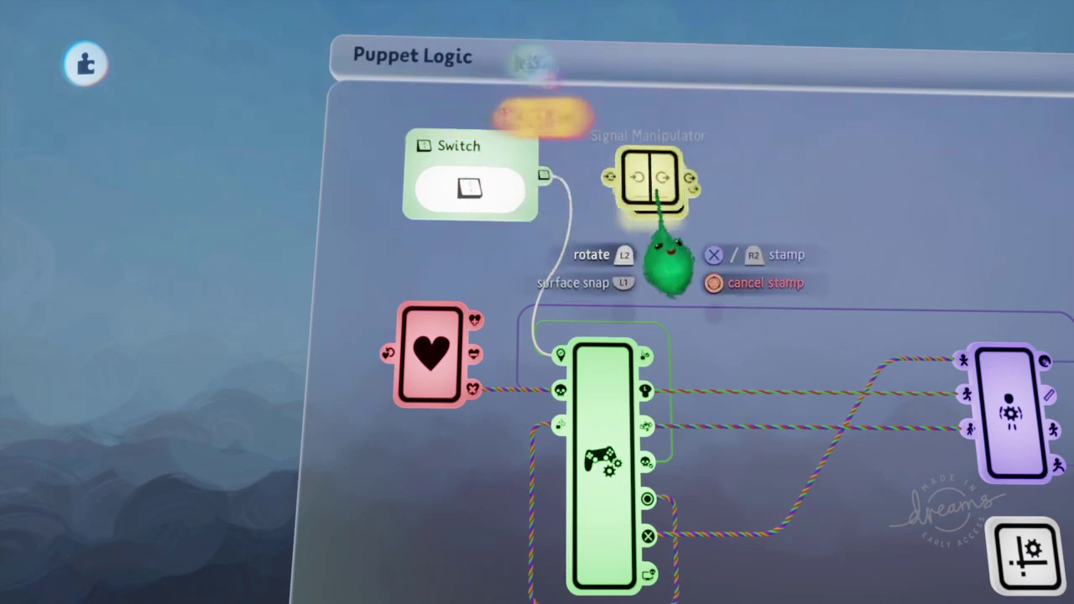
click(648, 178)
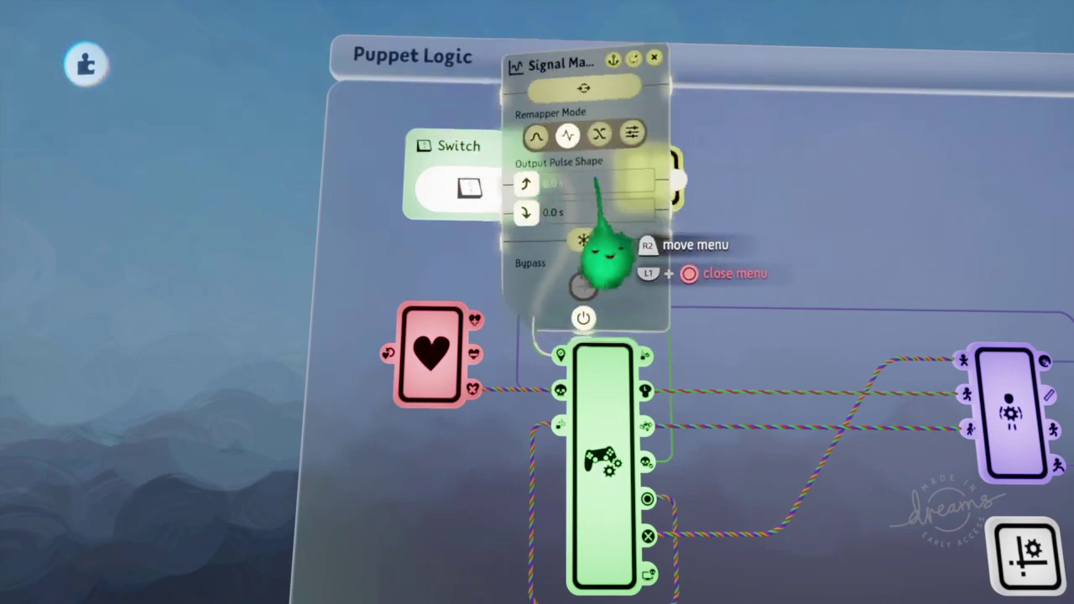
key(Escape)
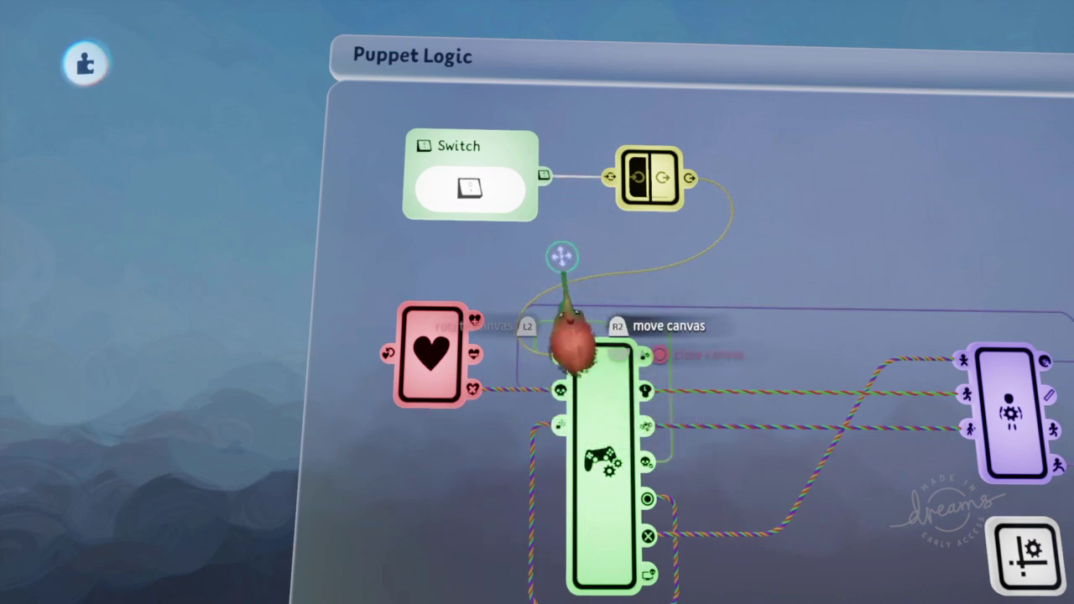
Step: Widen the Puppet Logic canvas and move the Switch and Signal Manipulator together away from the Controller Sensor
drag(316, 241, 44, 285)
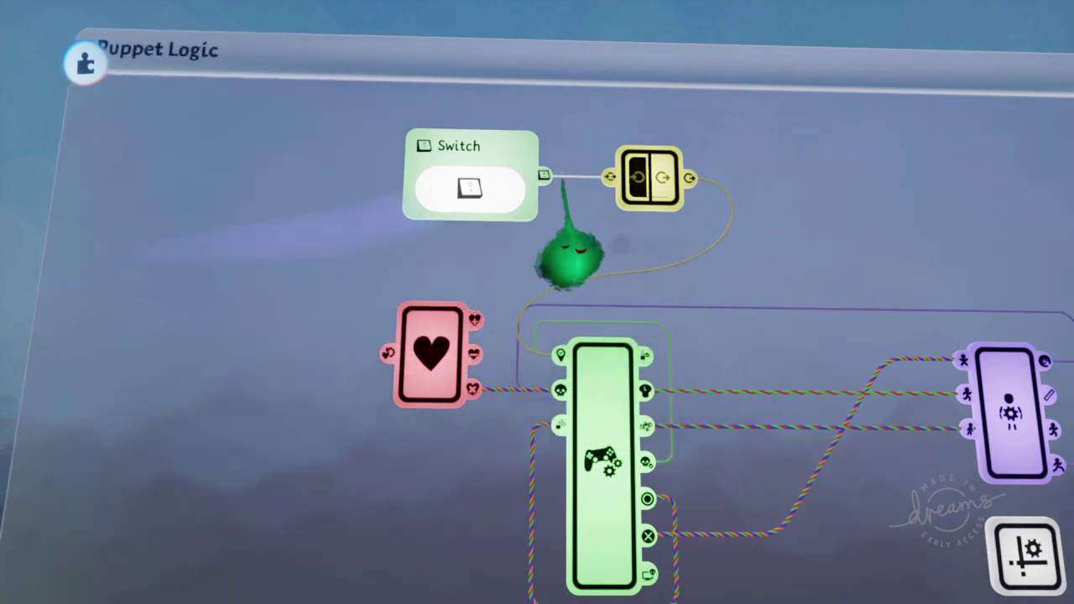
drag(304, 241, 272, 273)
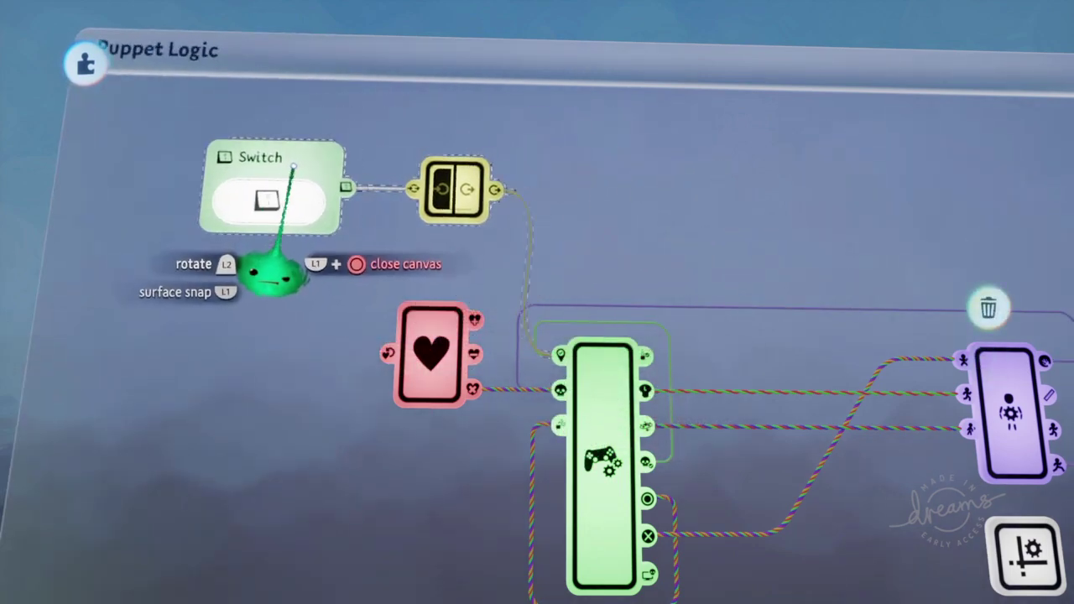
Step: Play-test the scene with the pulsed respawn signal and return to edit mode
scroll(513, 223, down, 5)
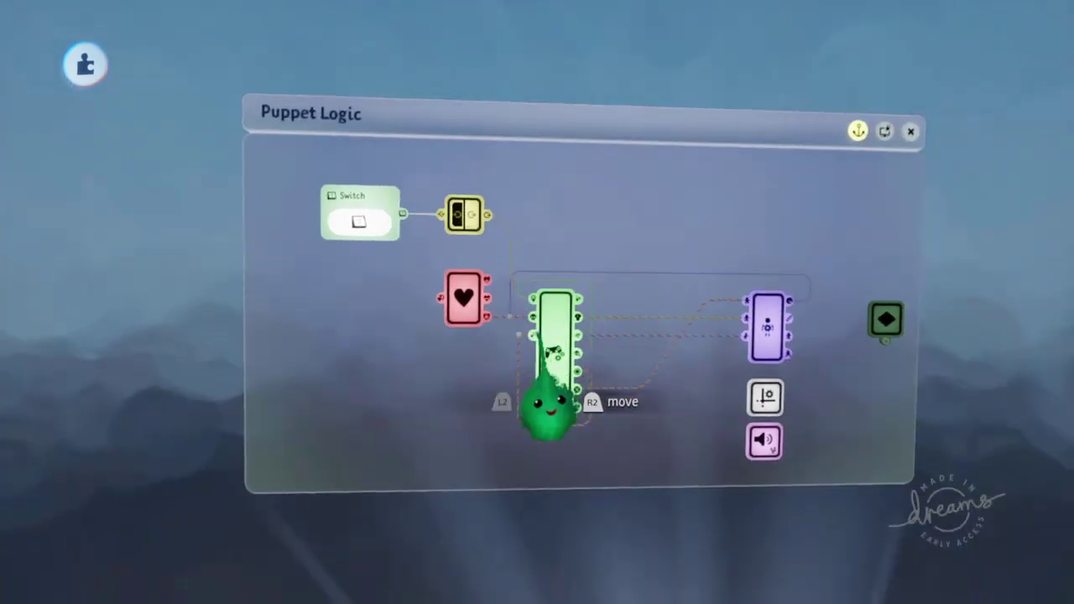
scroll(457, 383, down, 2)
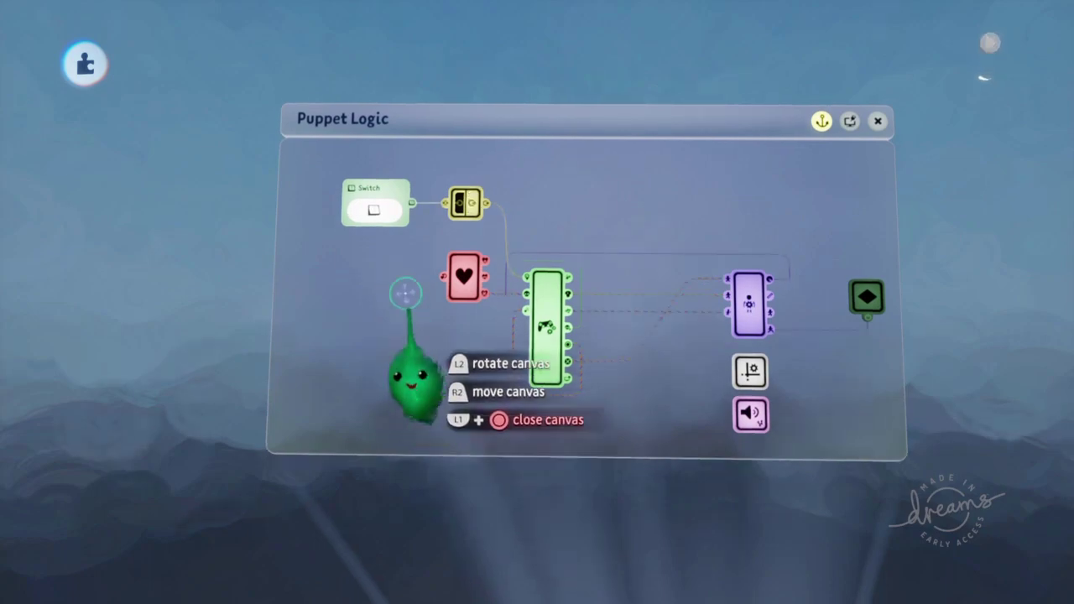
key(Escape)
click(341, 436)
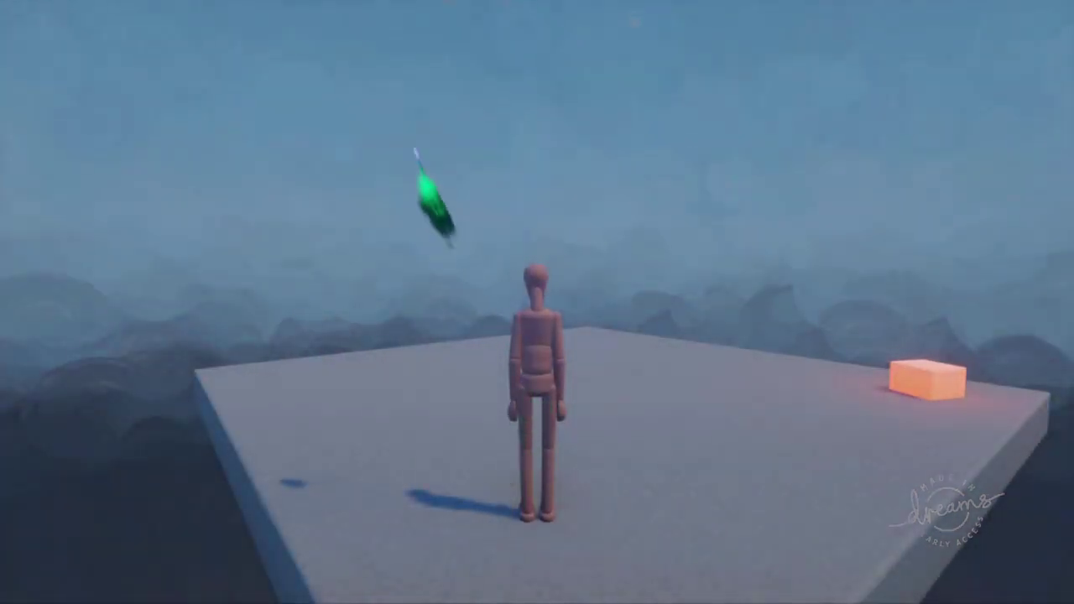
key(w)
key(a)
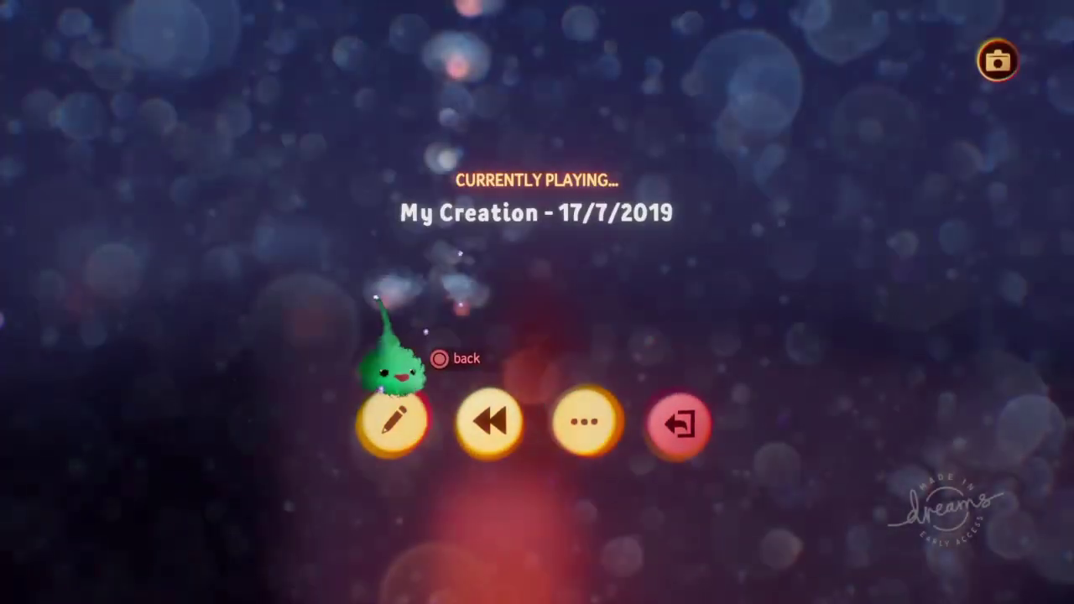
click(394, 422)
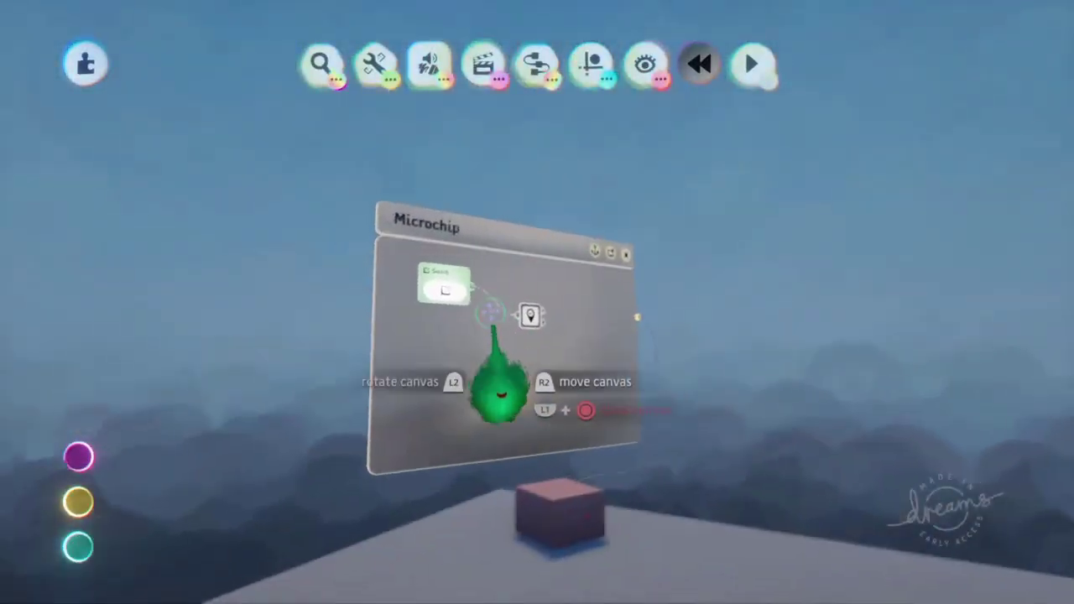
Step: Examine the Checkpoint's zone settings and its Properties & I/O settings in the cube's microchip
click(532, 317)
click(744, 269)
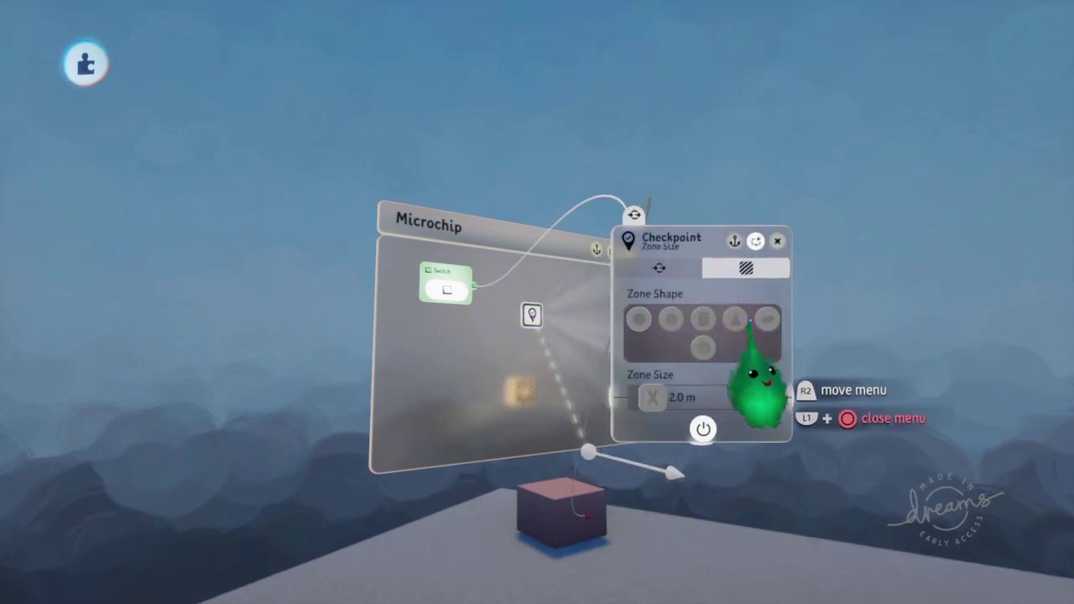
click(660, 268)
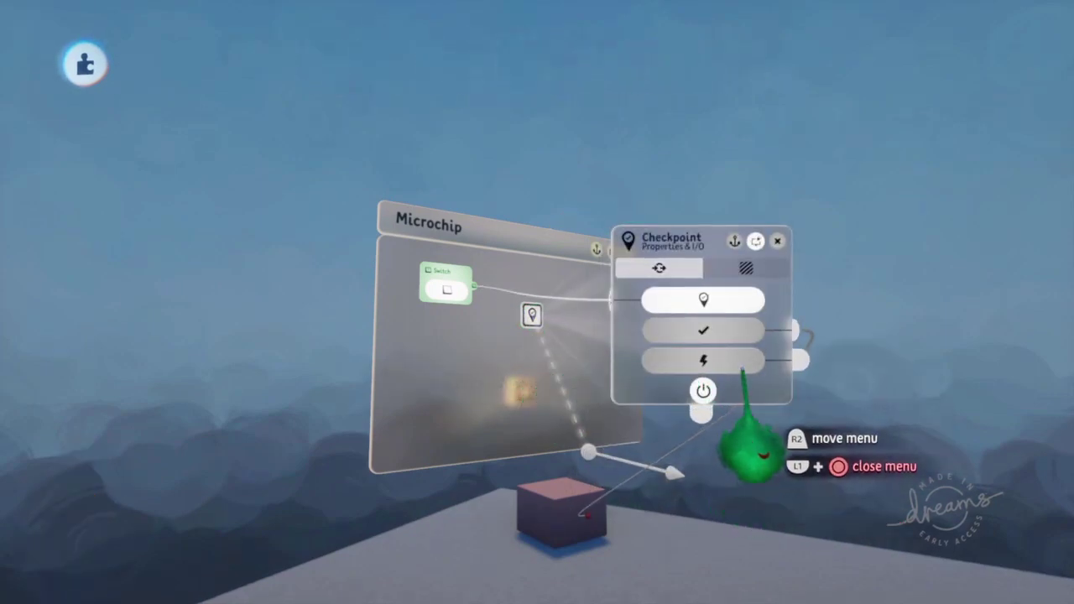
key(Escape)
Step: Delete the Switch from the Puppet Logic canvas, keeping the Signal Manipulator
drag(731, 351, 549, 386)
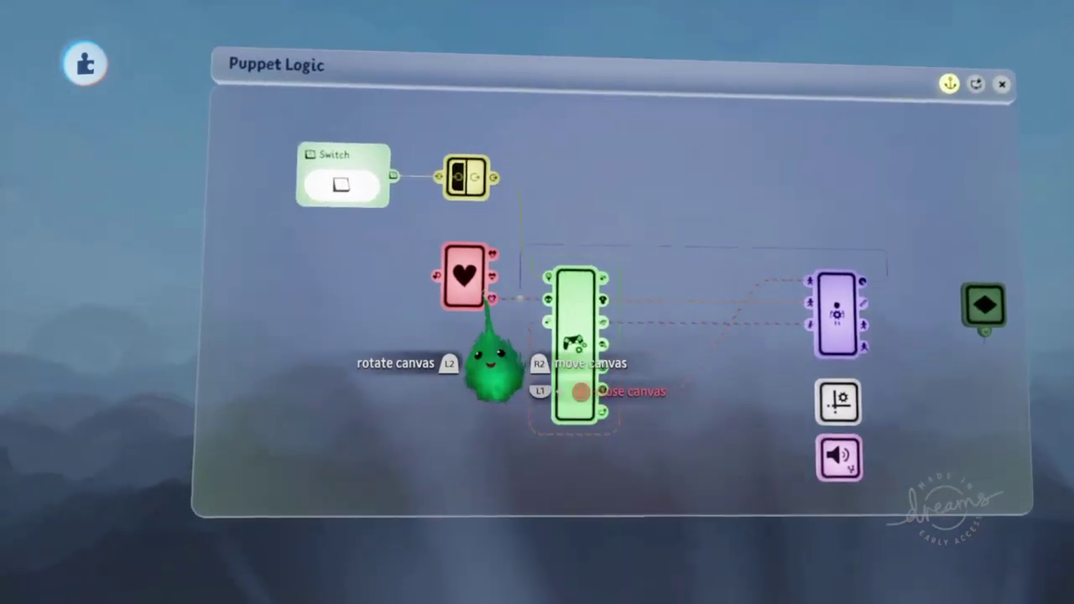
drag(465, 281, 438, 245)
key(Delete)
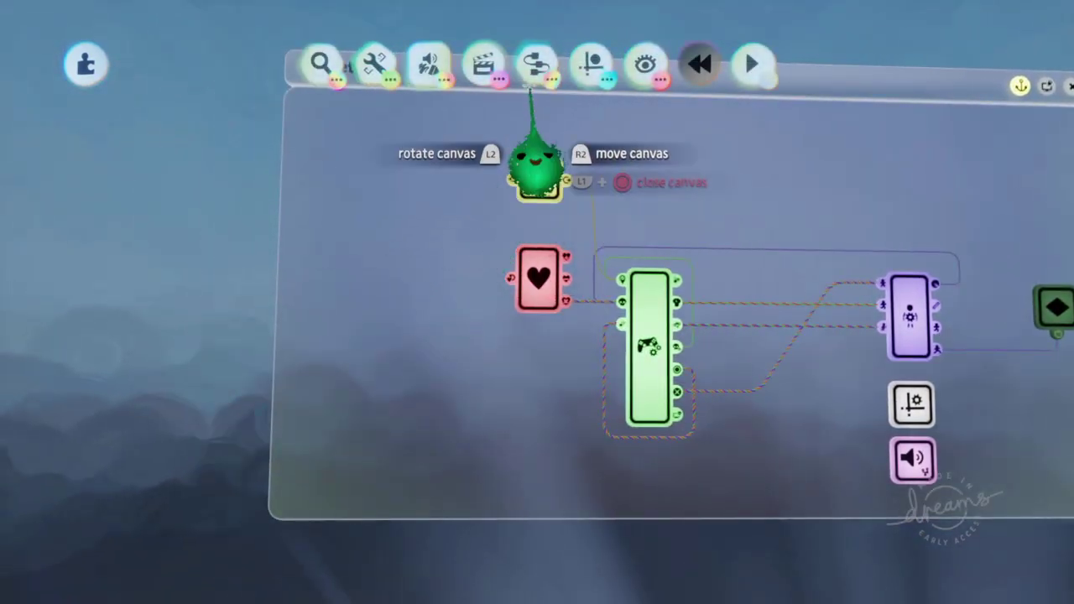
Step: Stamp a Timeline gadget in the empty space beside the Puppet Logic canvas
click(530, 84)
drag(503, 120, 539, 120)
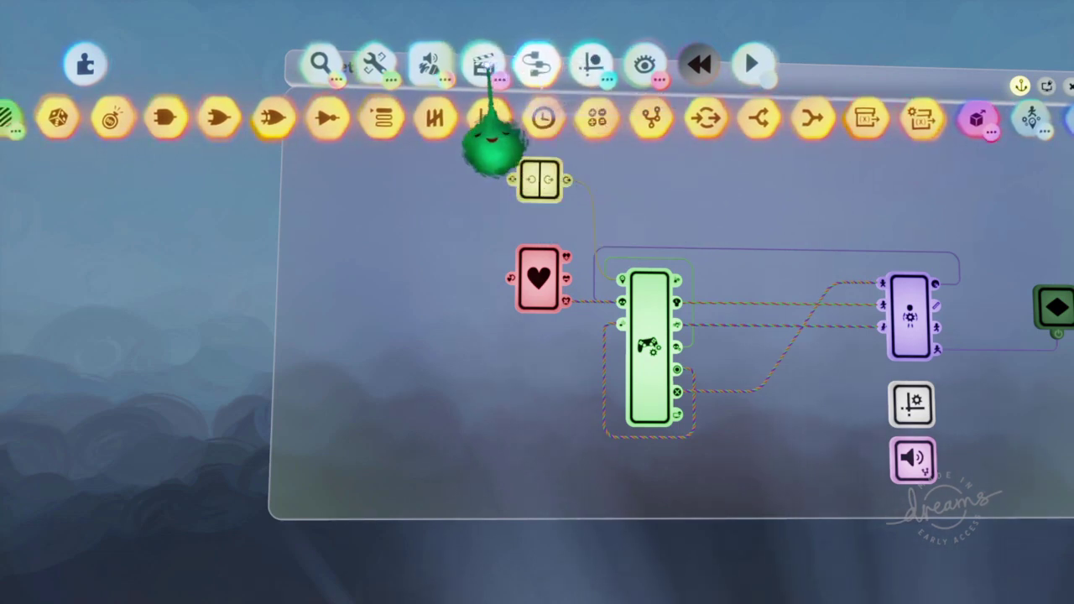
click(485, 68)
click(537, 113)
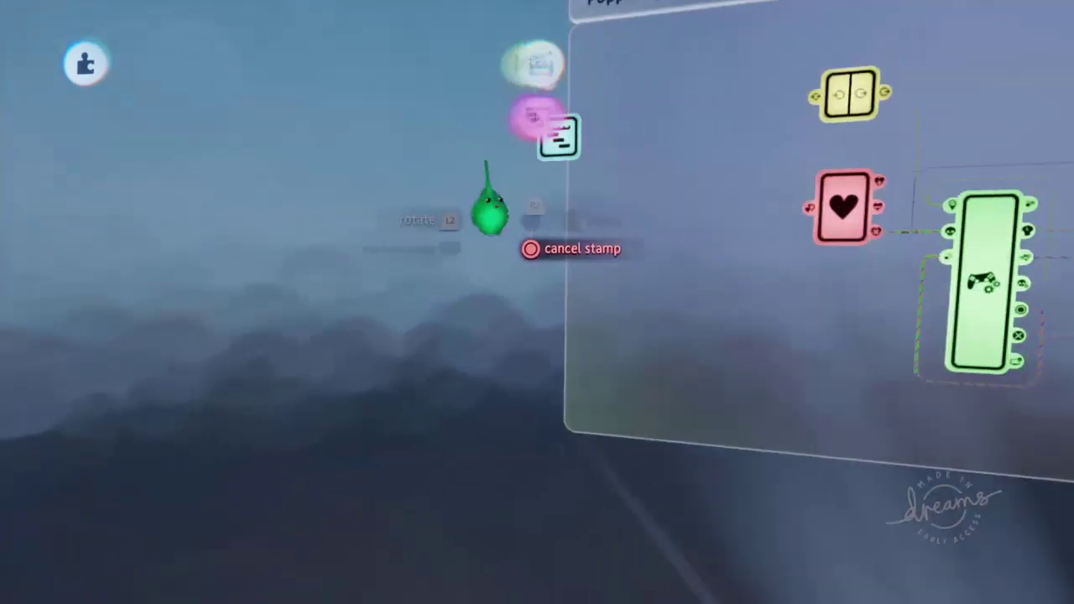
click(449, 168)
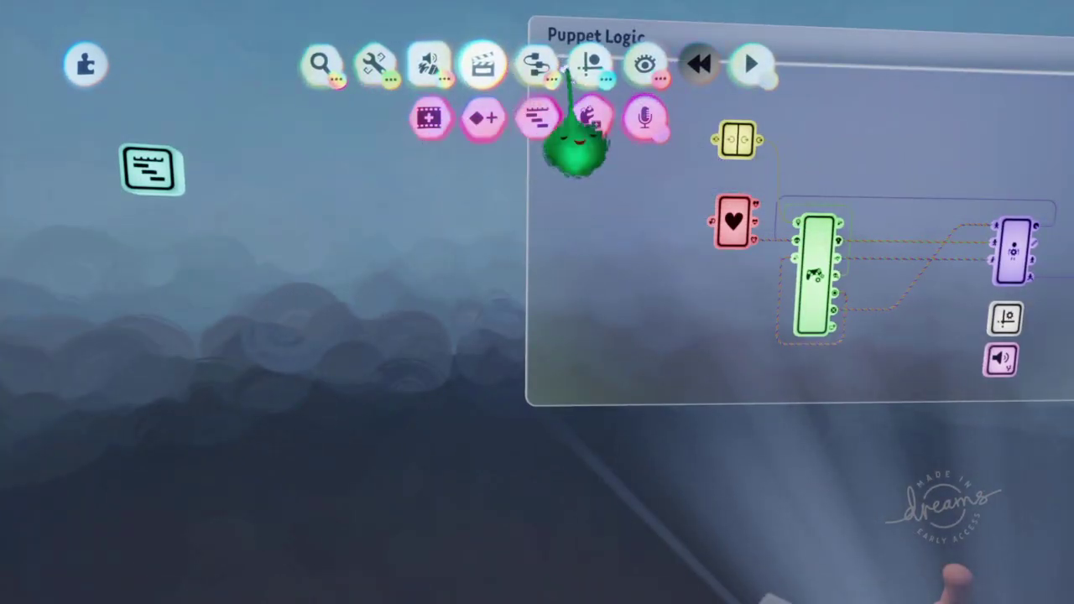
Step: Add a Switch to the Puppet Logic canvas, wired into the Signal Manipulator's input, and turn it on
click(537, 65)
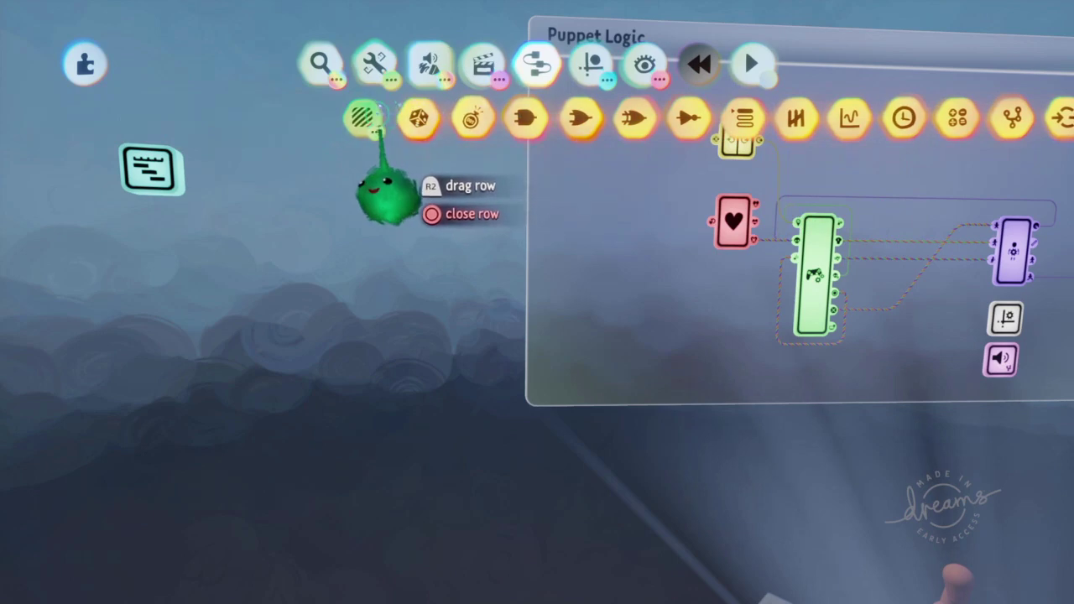
click(367, 116)
click(695, 115)
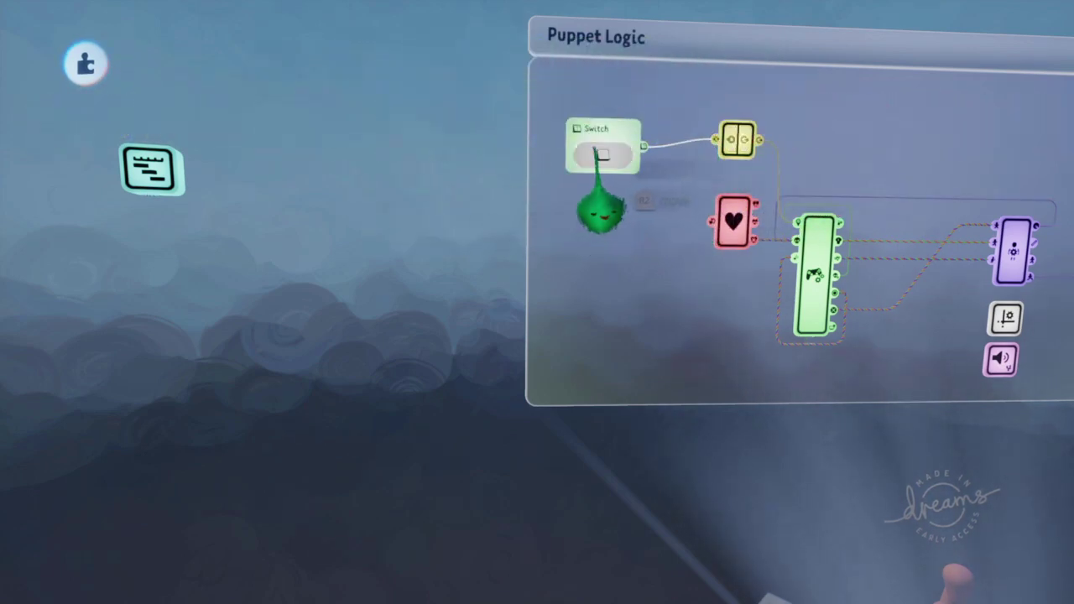
click(600, 209)
Step: Open the Timeline and move both Switches into it, the cube microchip's at the start and the Puppet Logic's just after it
click(271, 180)
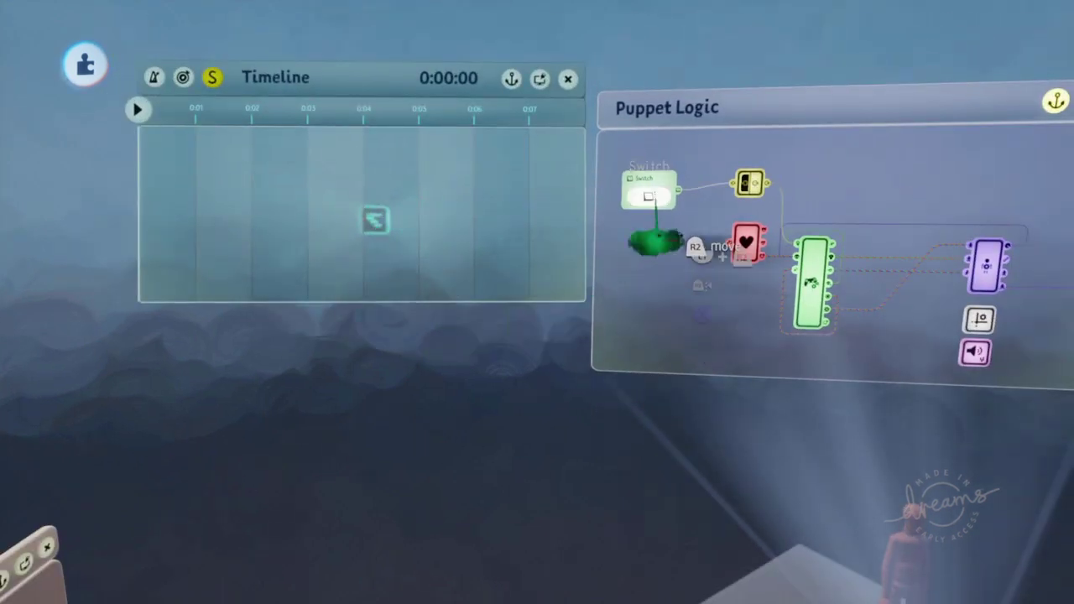
drag(372, 256, 257, 247)
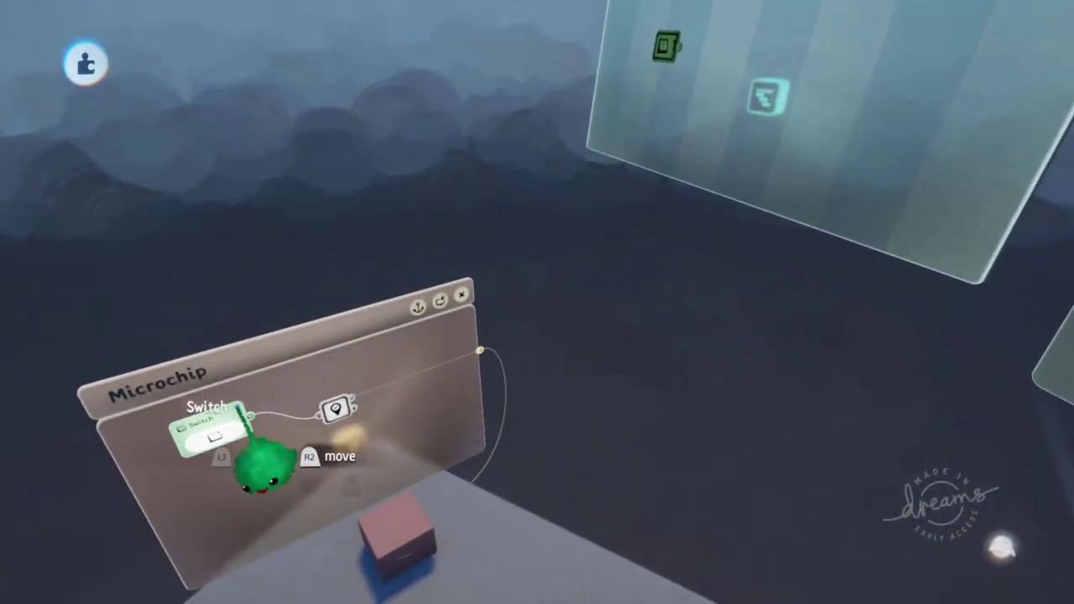
drag(262, 460, 388, 293)
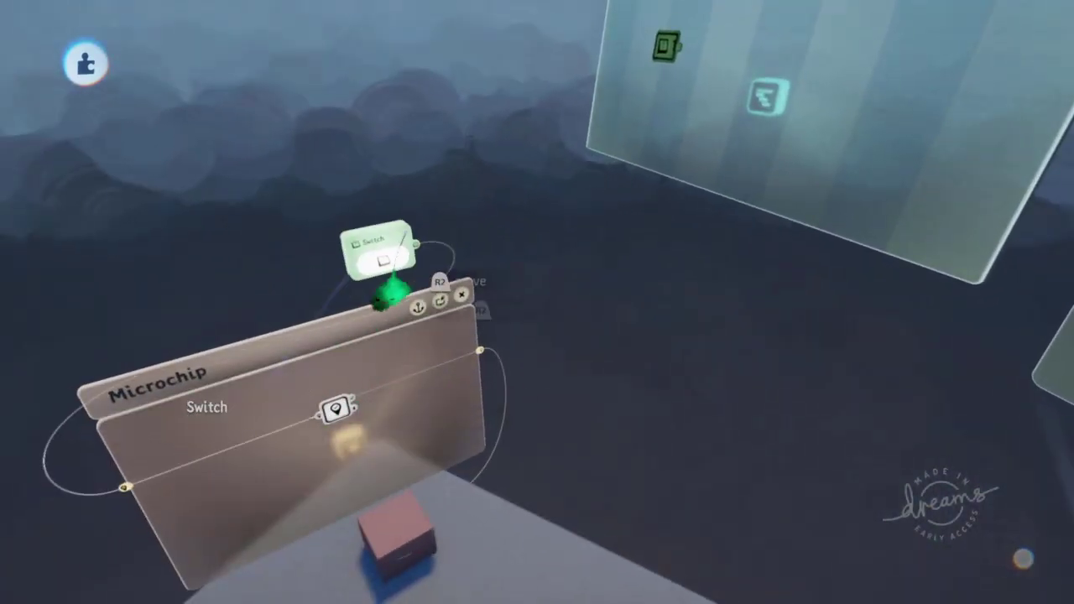
drag(614, 104, 652, 99)
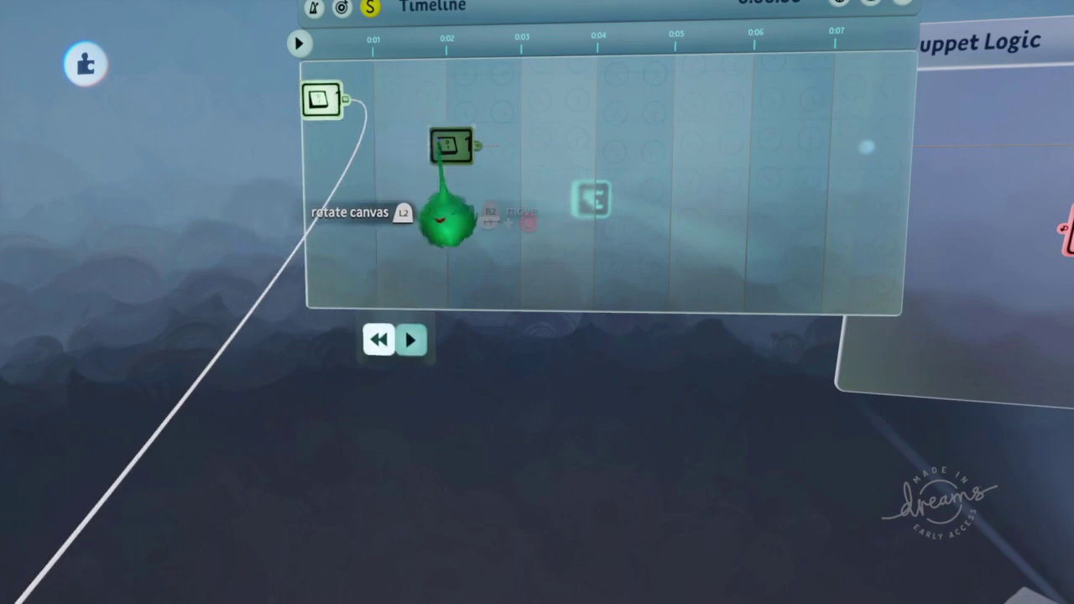
drag(395, 194, 361, 192)
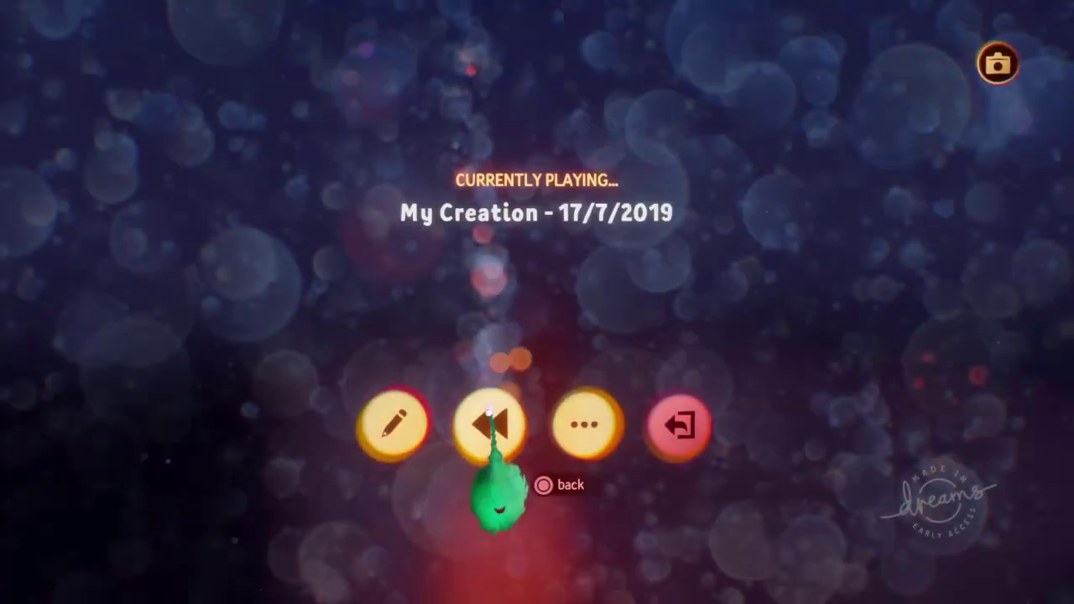
Step: Restart the scene in play mode to test the puppet's respawn at the cube, and return to edit mode
click(491, 424)
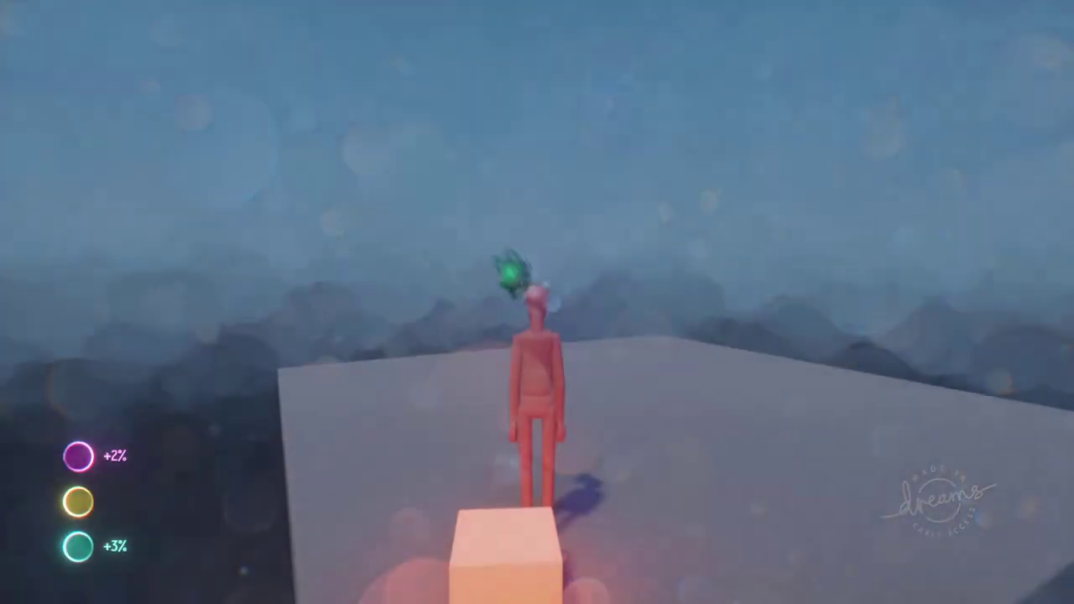
key(Escape)
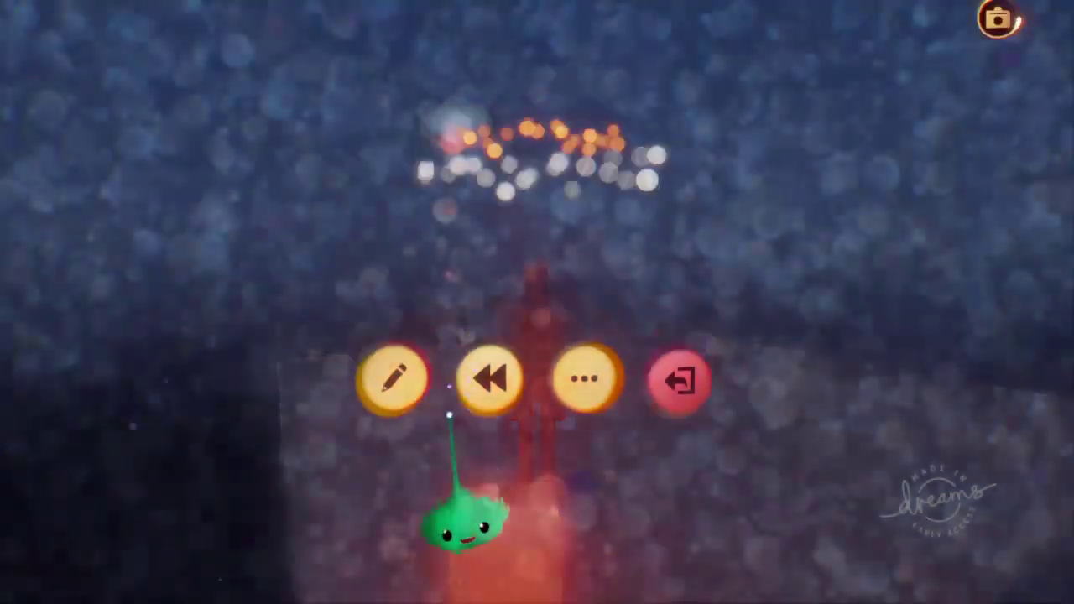
click(398, 382)
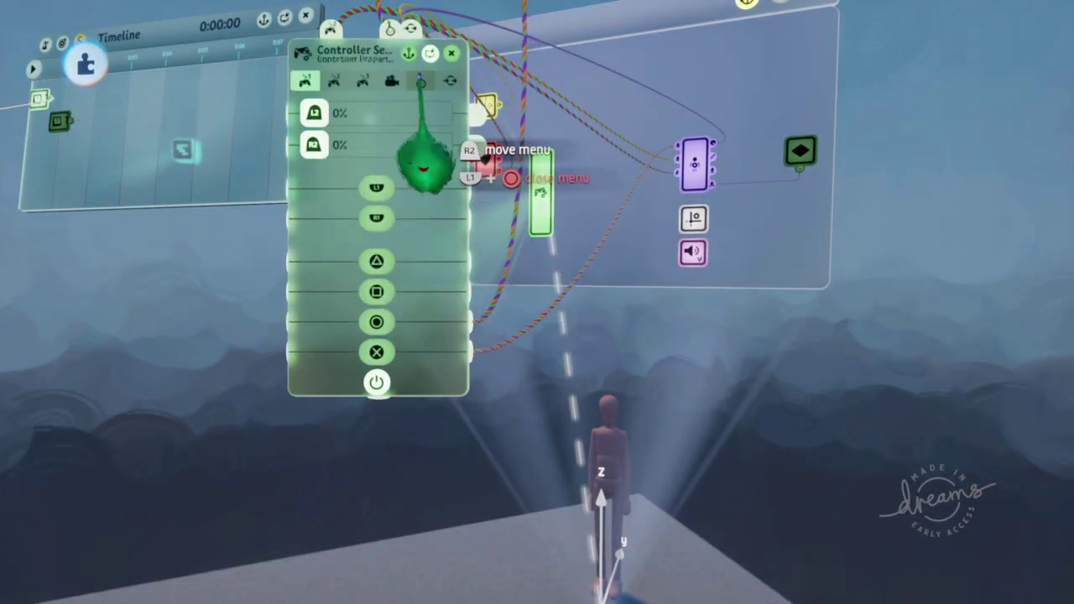
Step: Check the Controller Sensor's settings, play-test the puppet walking from the checkpoint cube, and return to editing
click(421, 80)
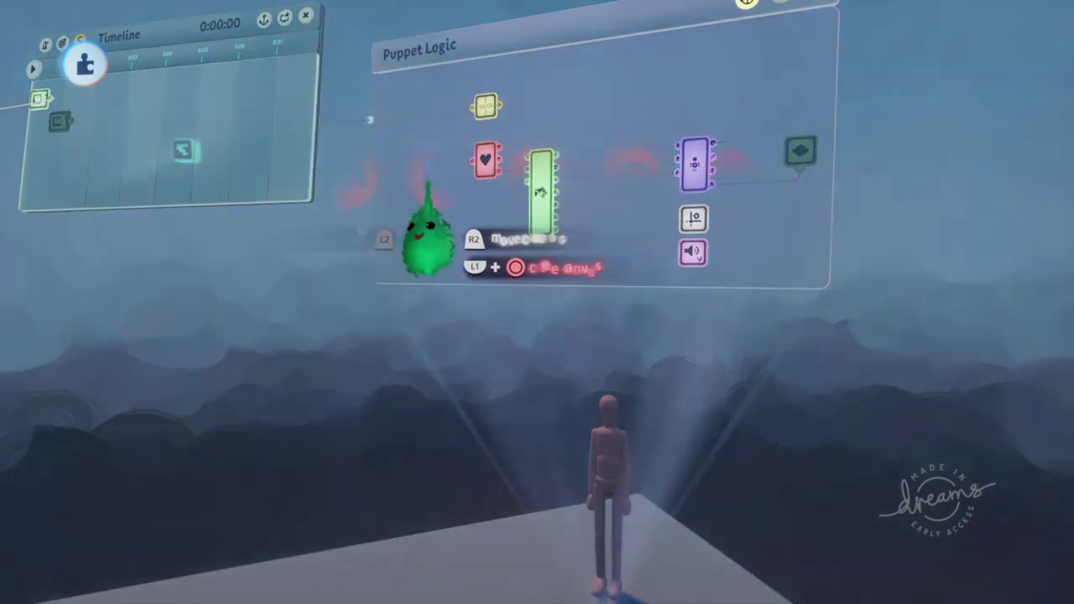
key(Escape)
click(331, 413)
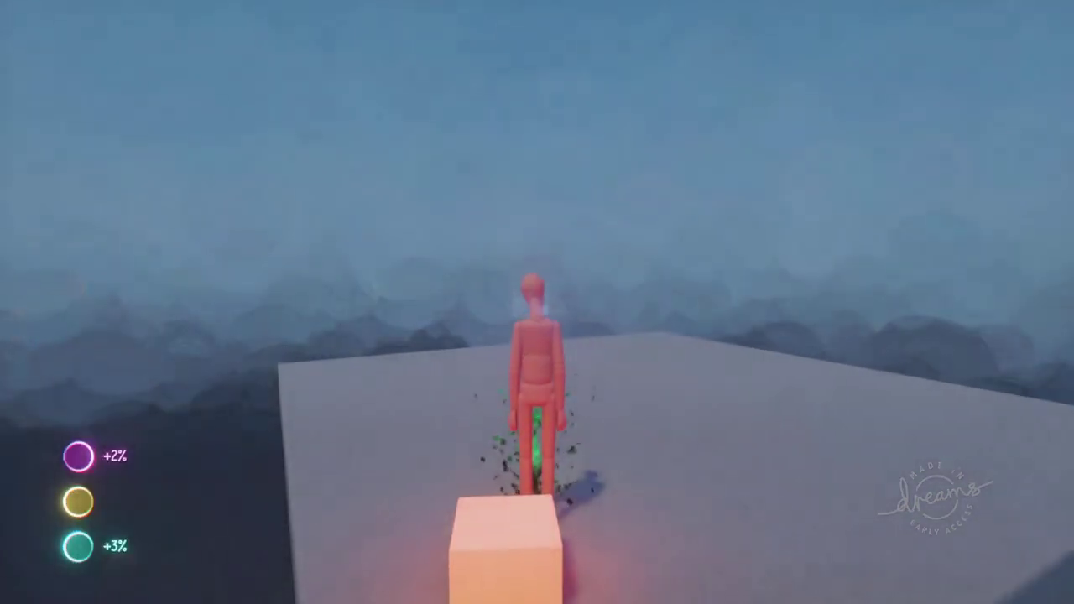
key(w)
key(Escape)
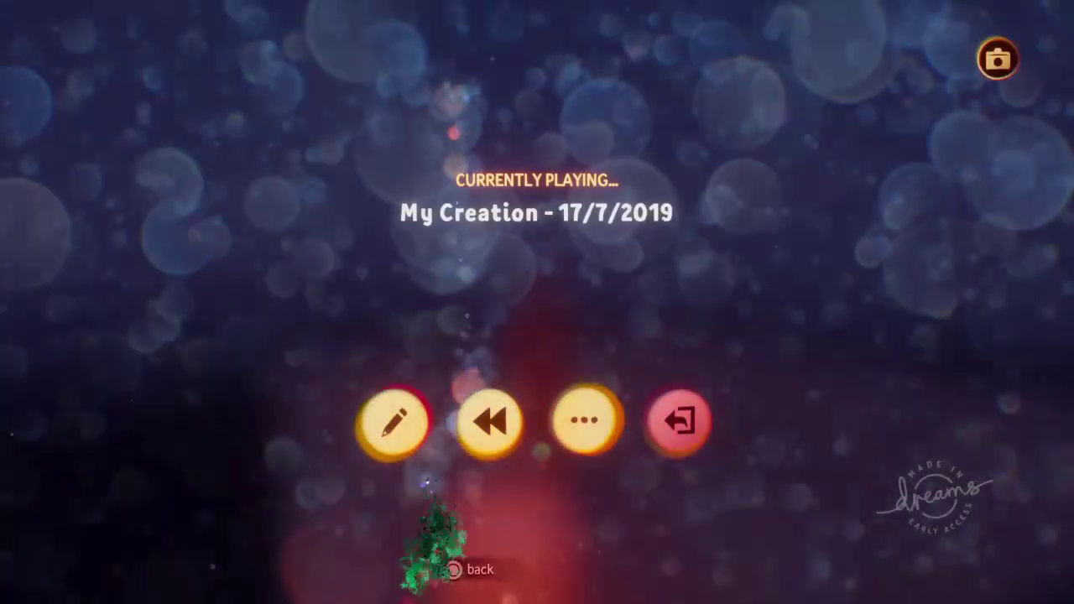
click(388, 421)
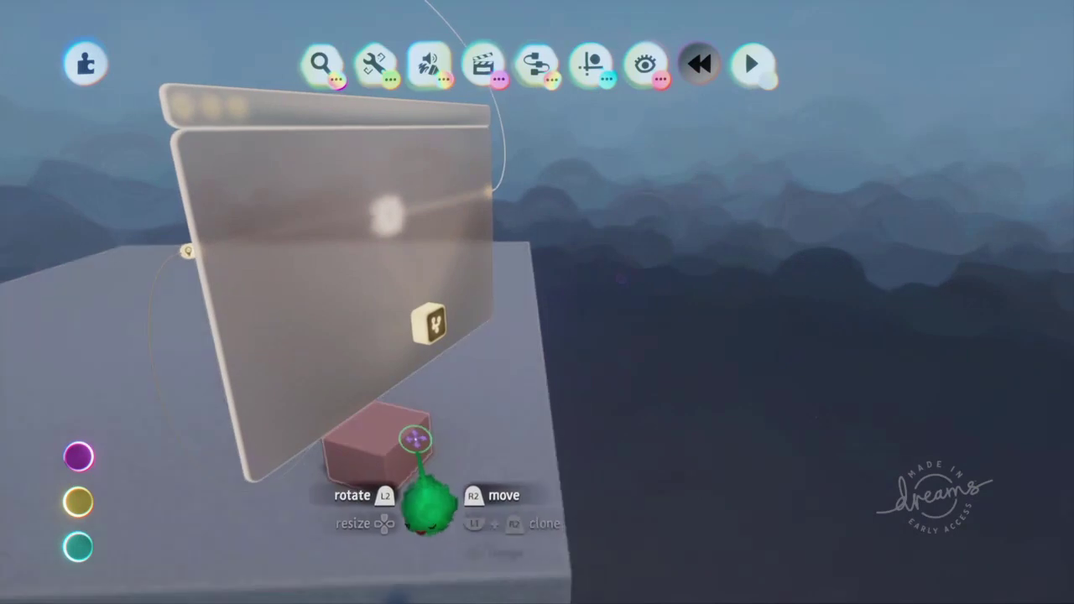
Step: Clone the pink cube with its microchip and set the copy partly sunk into the floor, away from the original
middle_drag(407, 443, 422, 419)
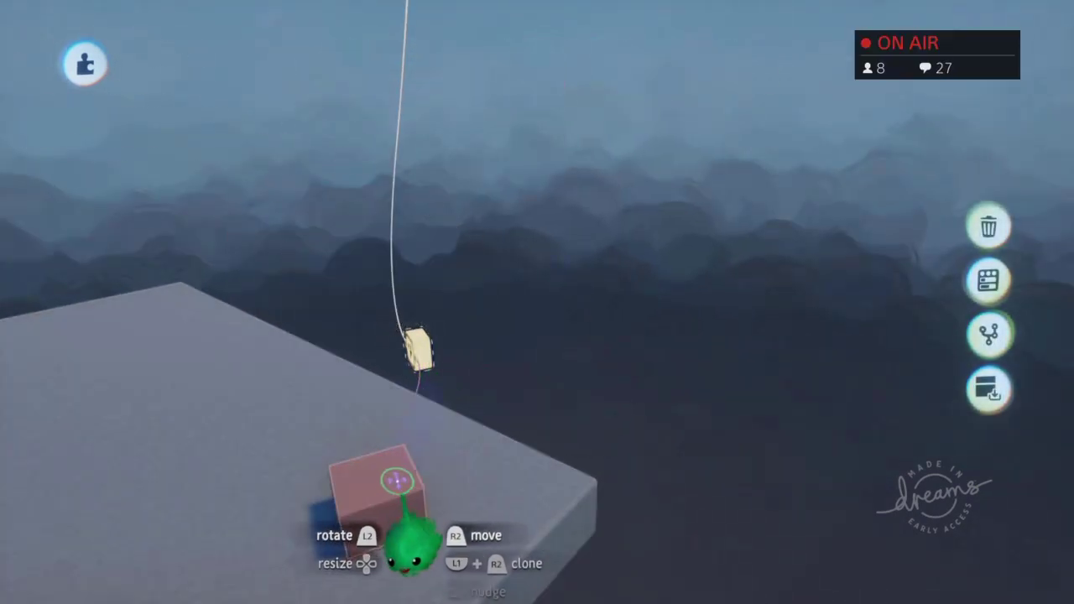
mouse_move(403, 492)
mouse_down()
mouse_move(383, 484)
mouse_move(414, 441)
mouse_move(465, 181)
mouse_up()
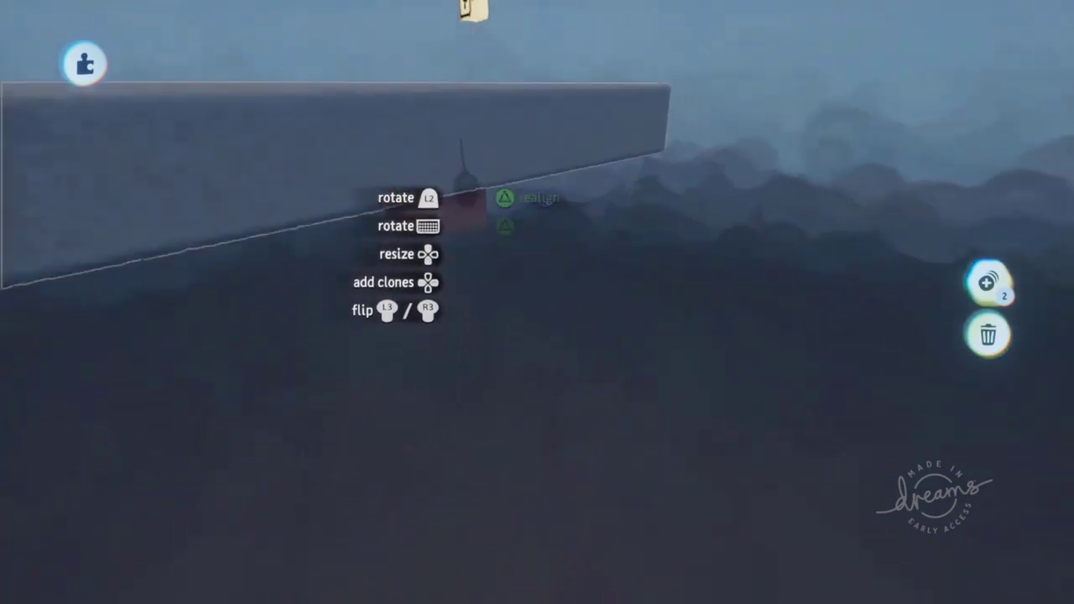
drag(457, 57, 464, 52)
middle_drag(464, 52, 504, 353)
Step: Tint the sunken cube copy light green with its tint amount at 200%
key(Escape)
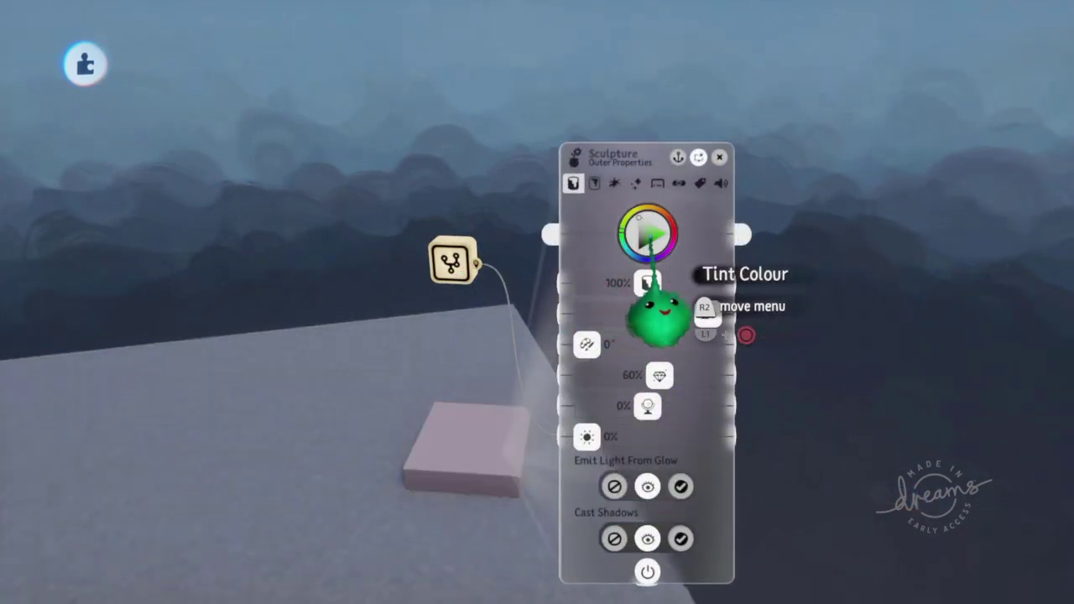
click(648, 237)
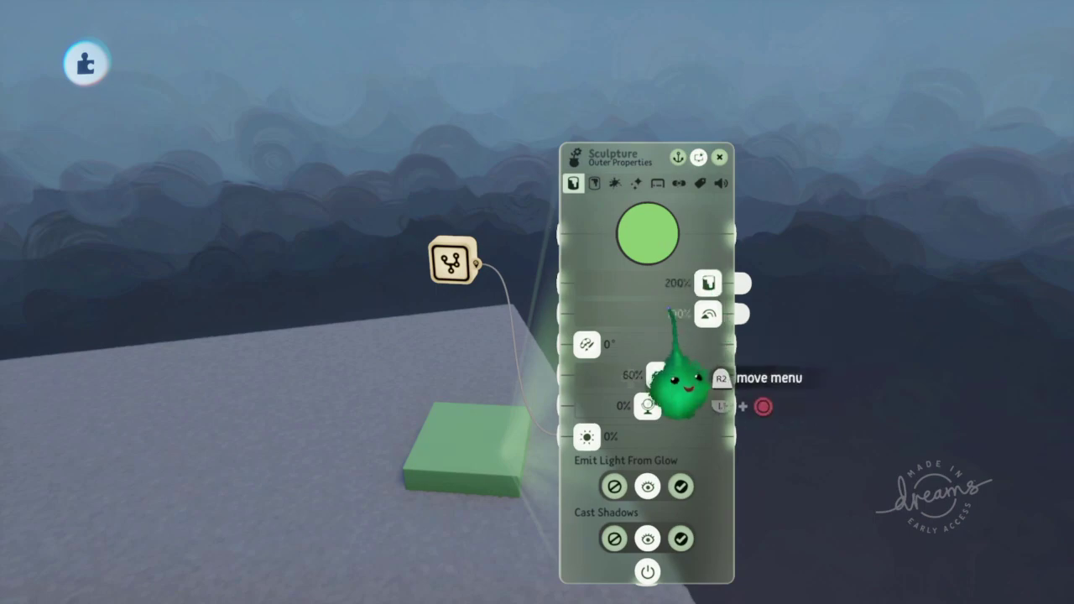
key(Escape)
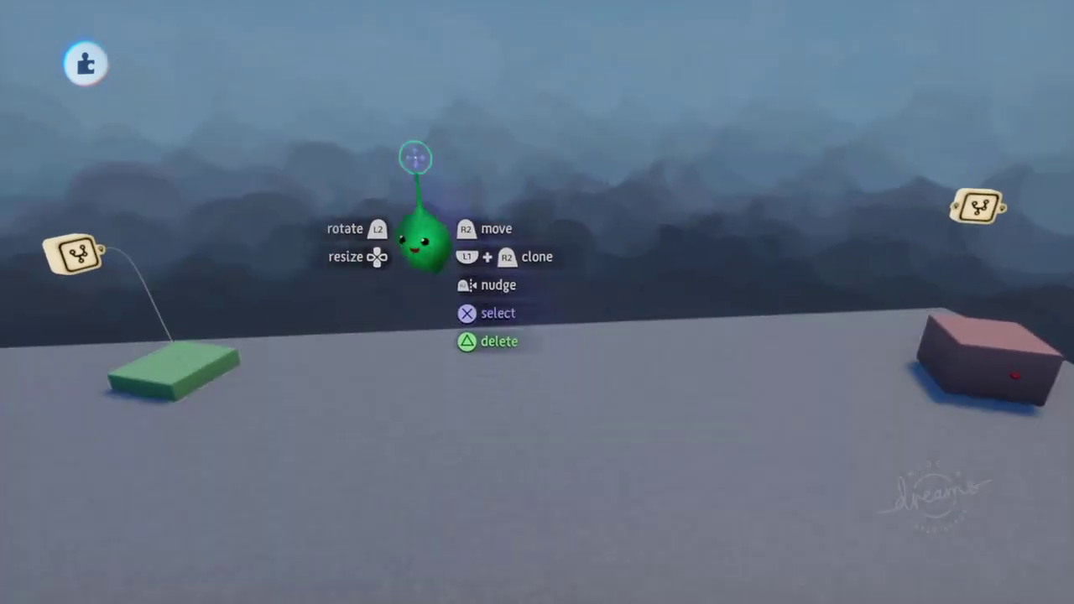
Step: Play-test the puppet's respawn with both checkpoint cubes in the scene, and return to edit mode
key(Escape)
click(346, 396)
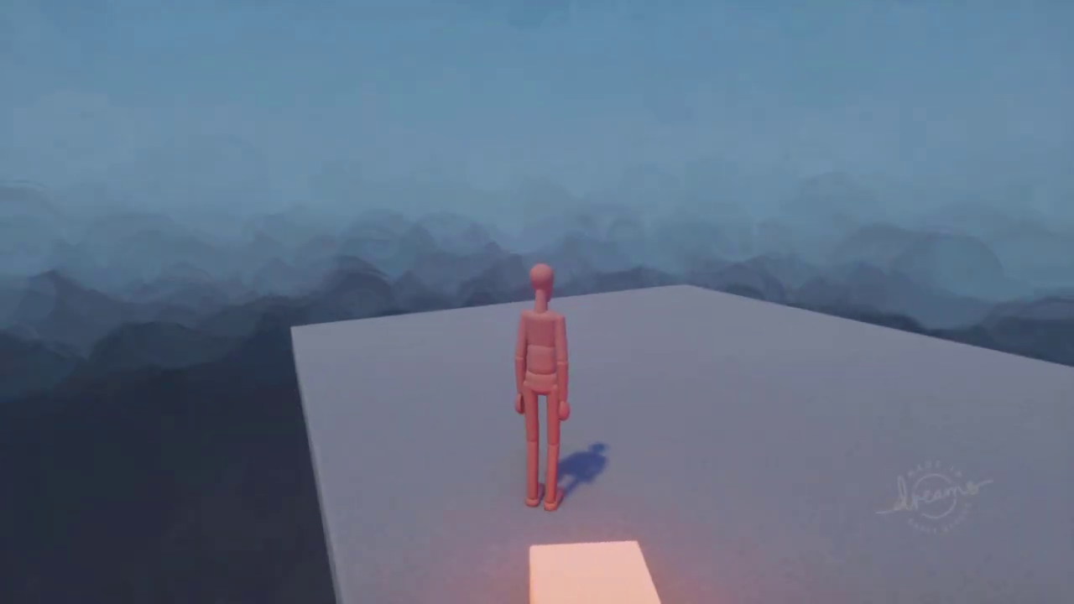
key(Escape)
click(393, 426)
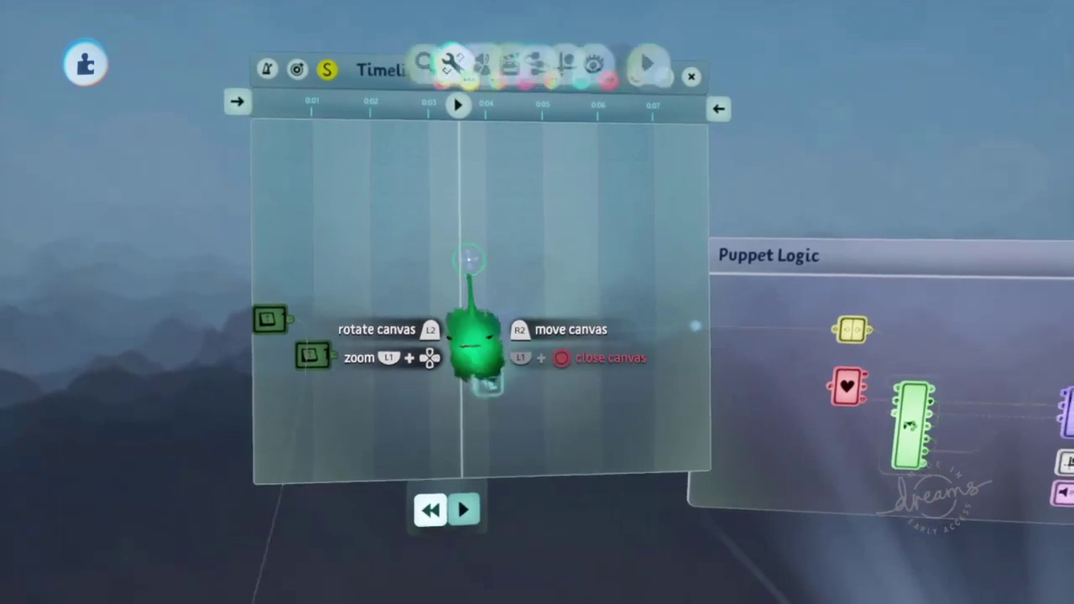
Step: Try a Grade & Effects gadget at the start of the Timeline, looking through its Colour Tinting and Screen Effects settings
click(535, 67)
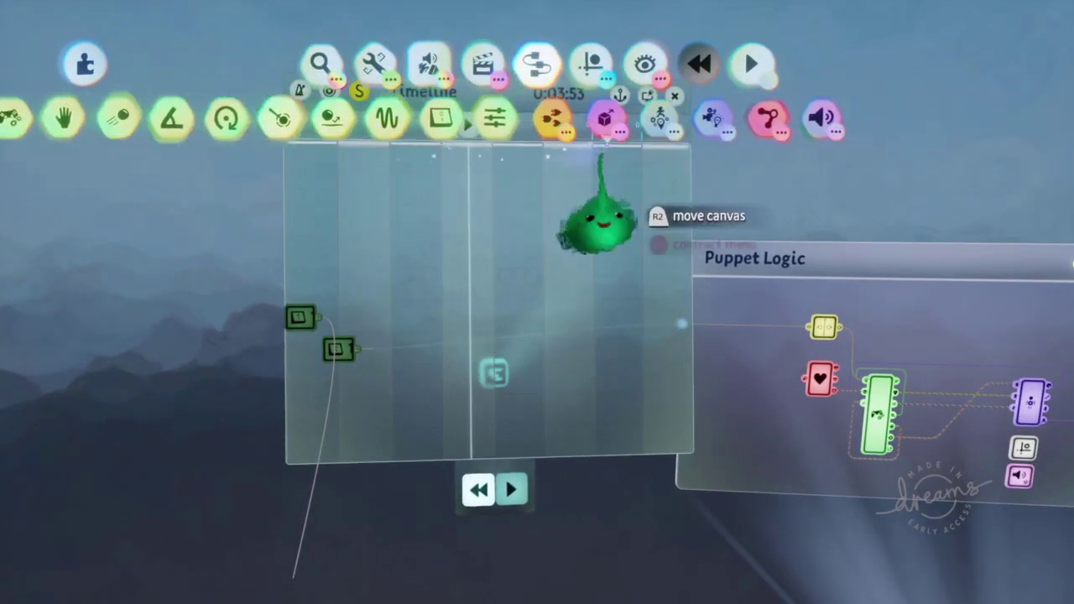
click(703, 120)
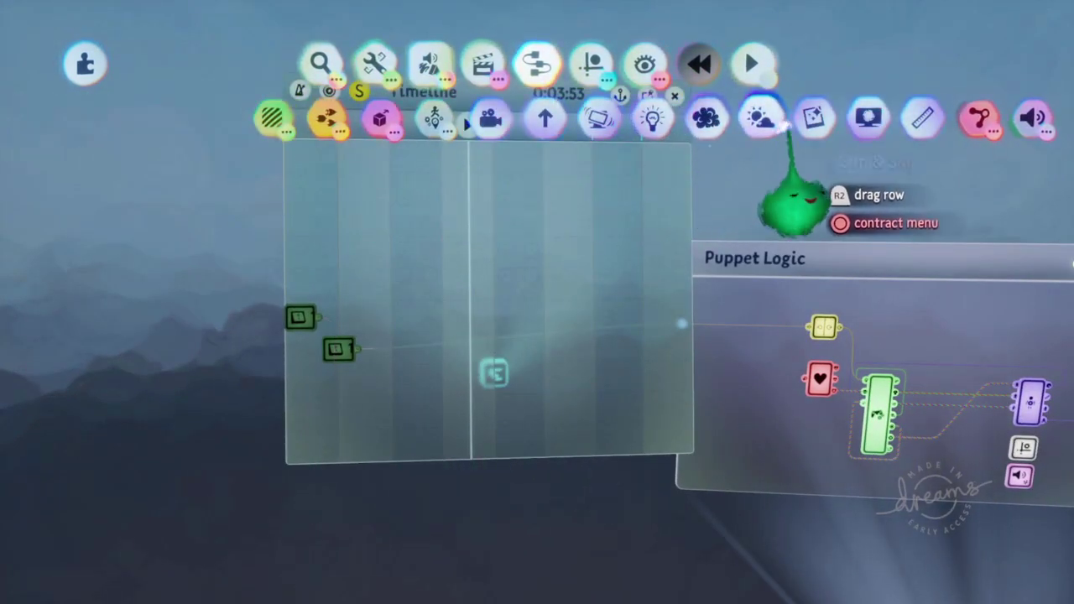
click(810, 118)
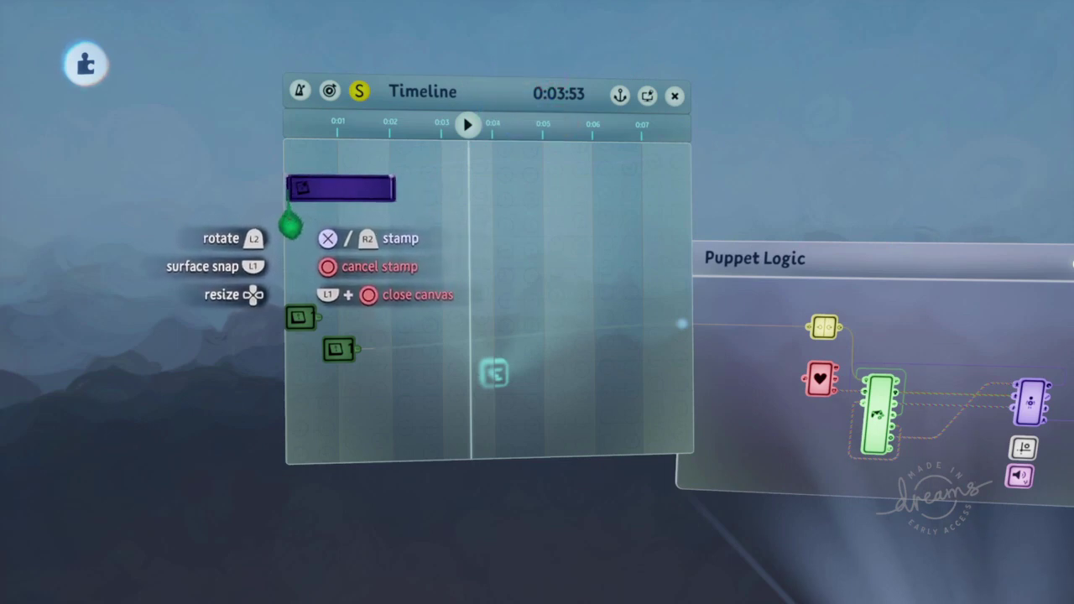
click(290, 225)
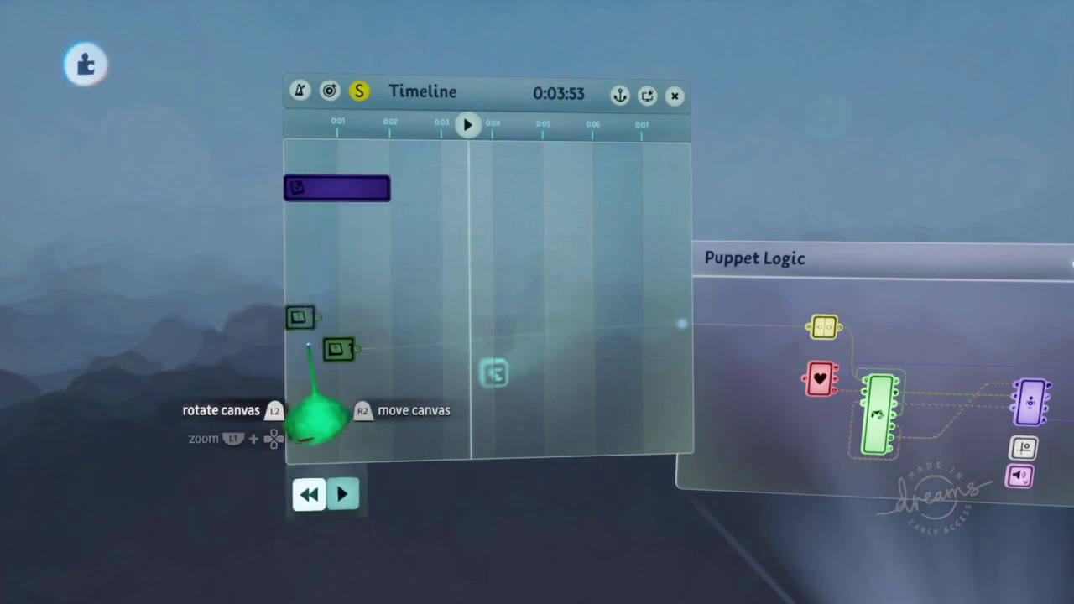
click(361, 186)
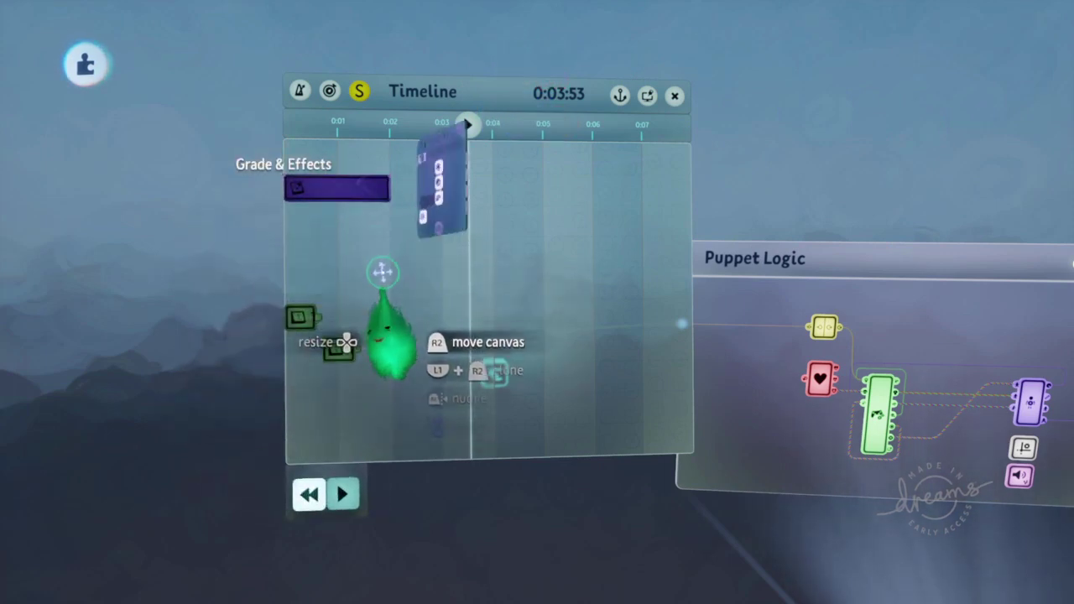
click(493, 118)
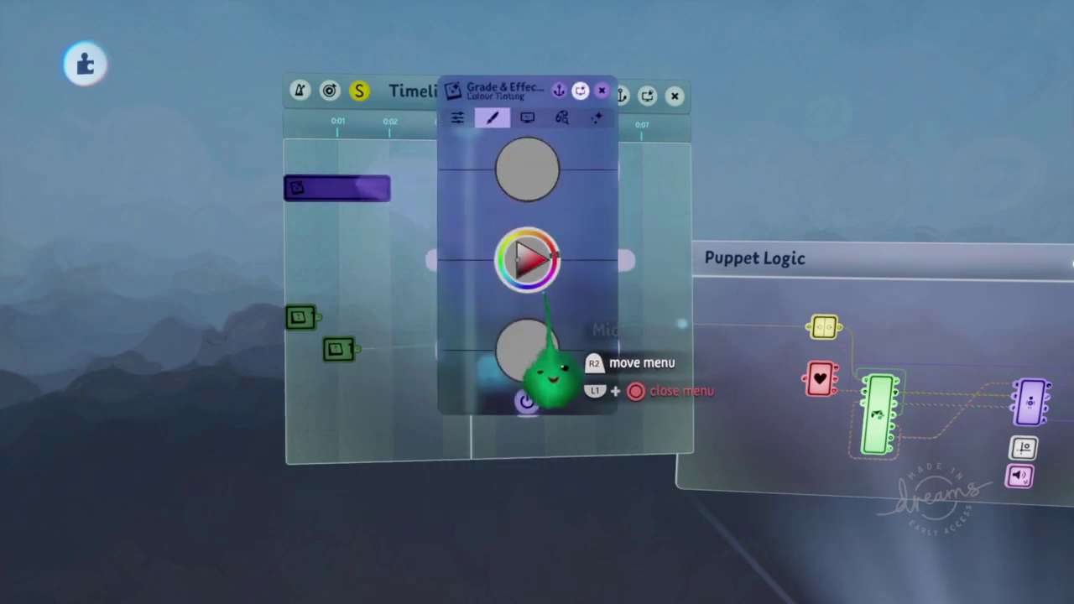
click(527, 119)
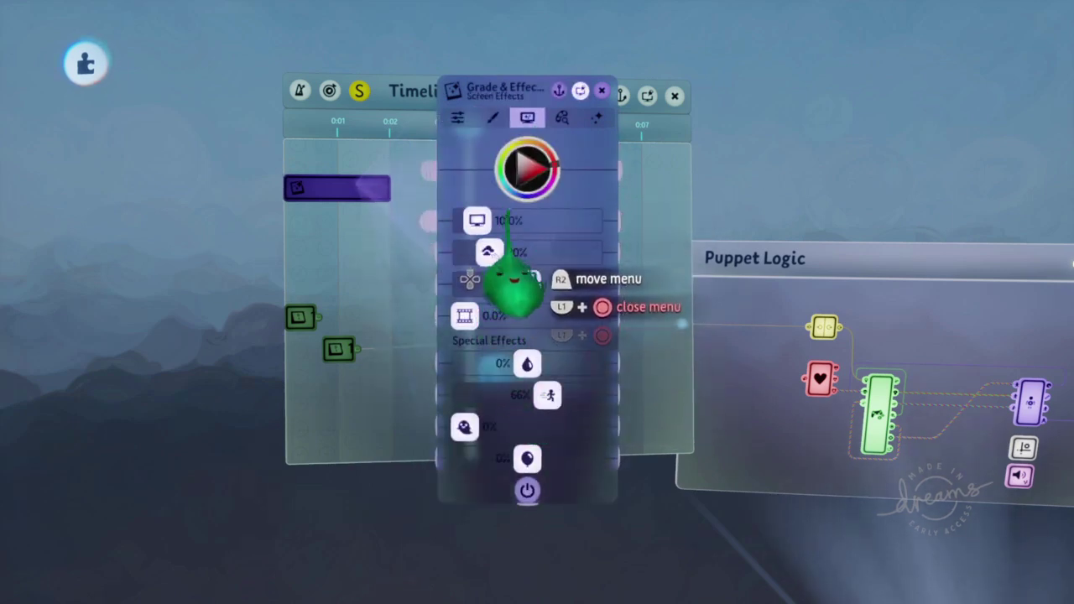
key(Escape)
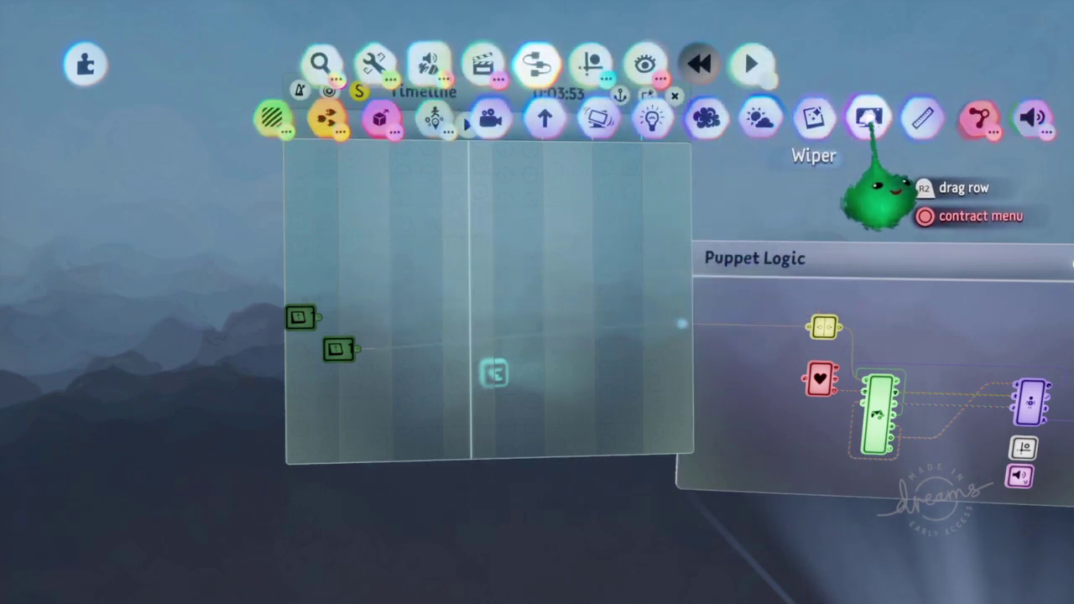
Step: Stamp a Wiper at the start of the Timeline, spanning to 0:02, and set its Fade-Out Time to 0.0 s
click(868, 117)
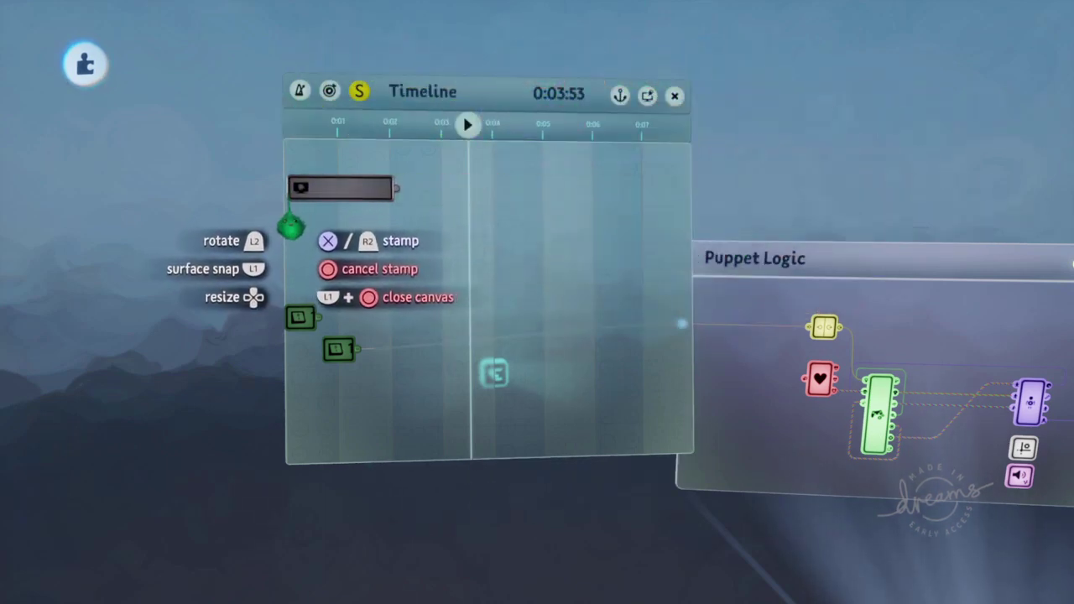
click(379, 256)
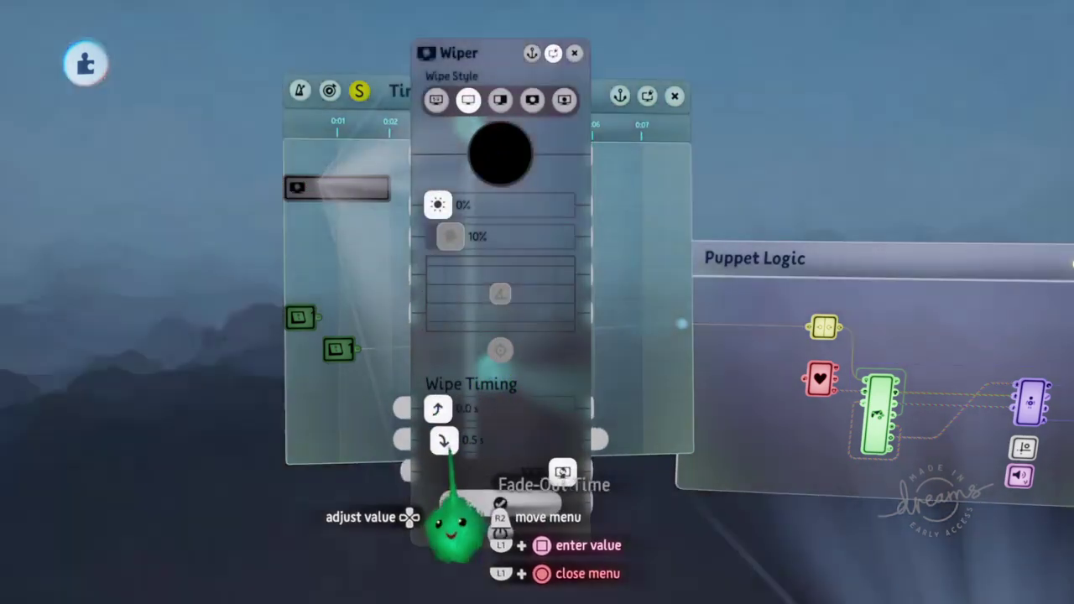
drag(449, 448, 435, 443)
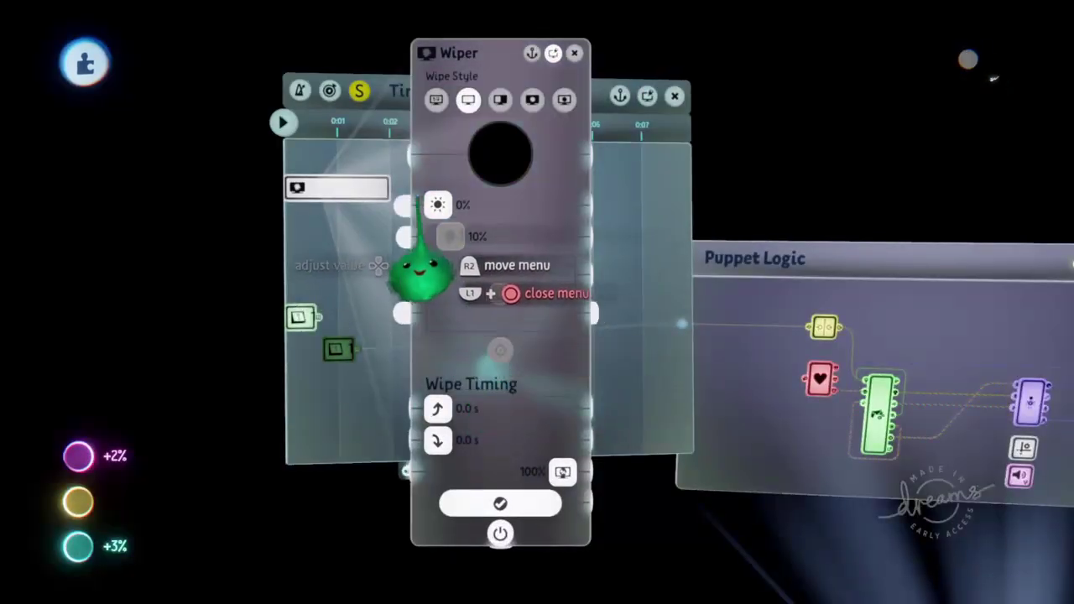
key(Escape)
Step: Shorten both Switch clips in the Timeline to narrow strips, keeping their start positions
scroll(377, 305, up, 5)
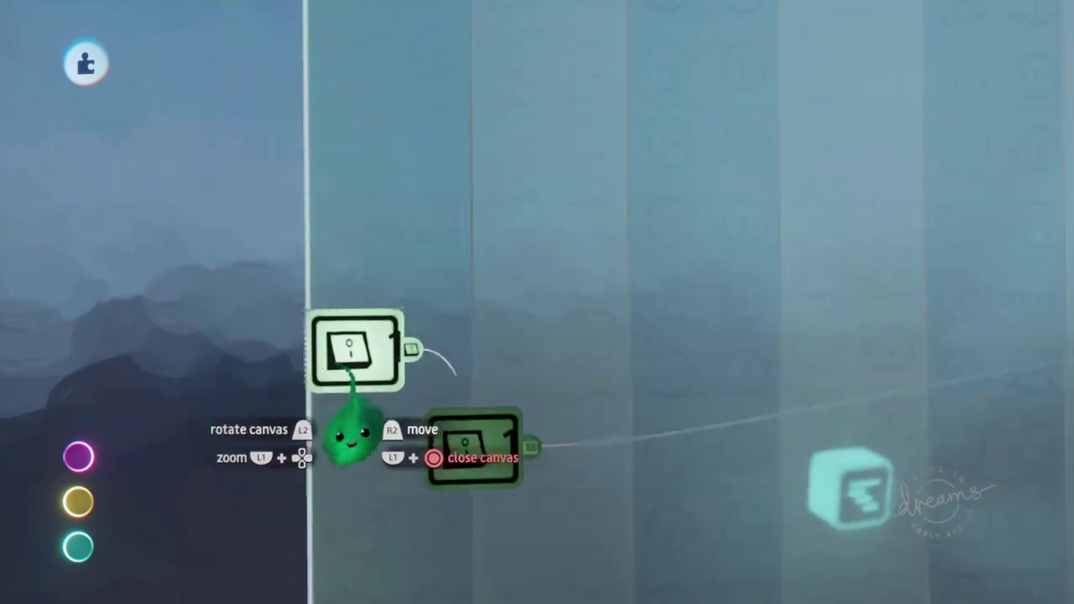
drag(403, 379, 340, 369)
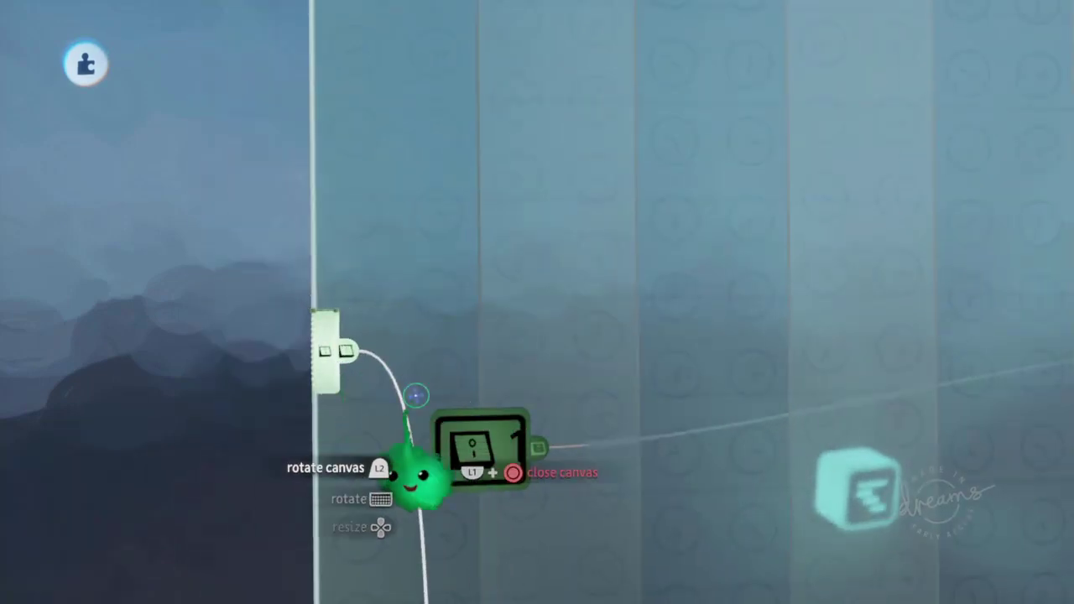
drag(527, 472, 466, 462)
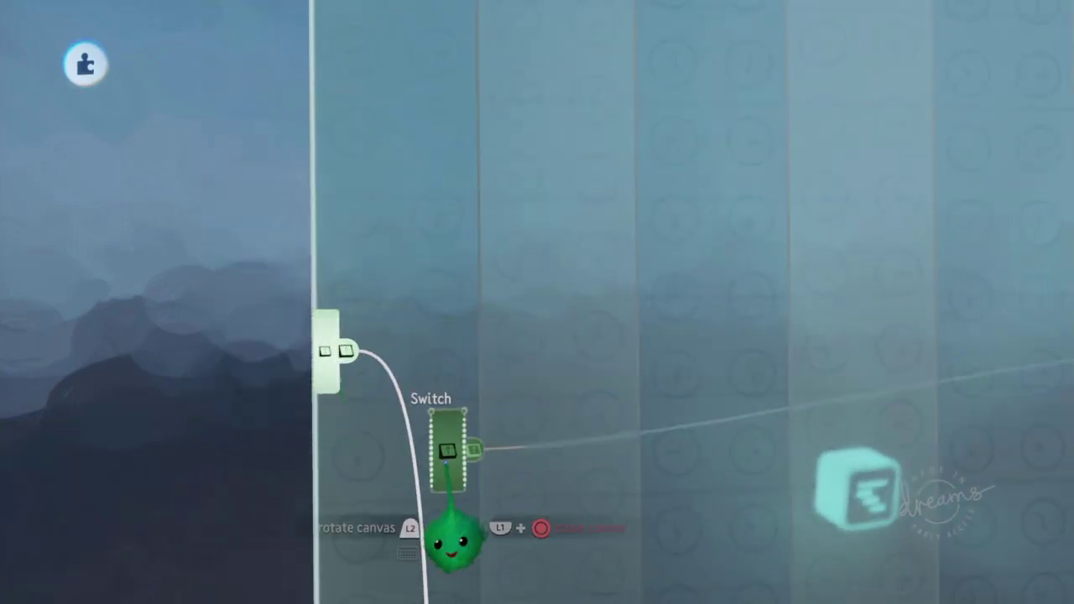
scroll(365, 463, down, 5)
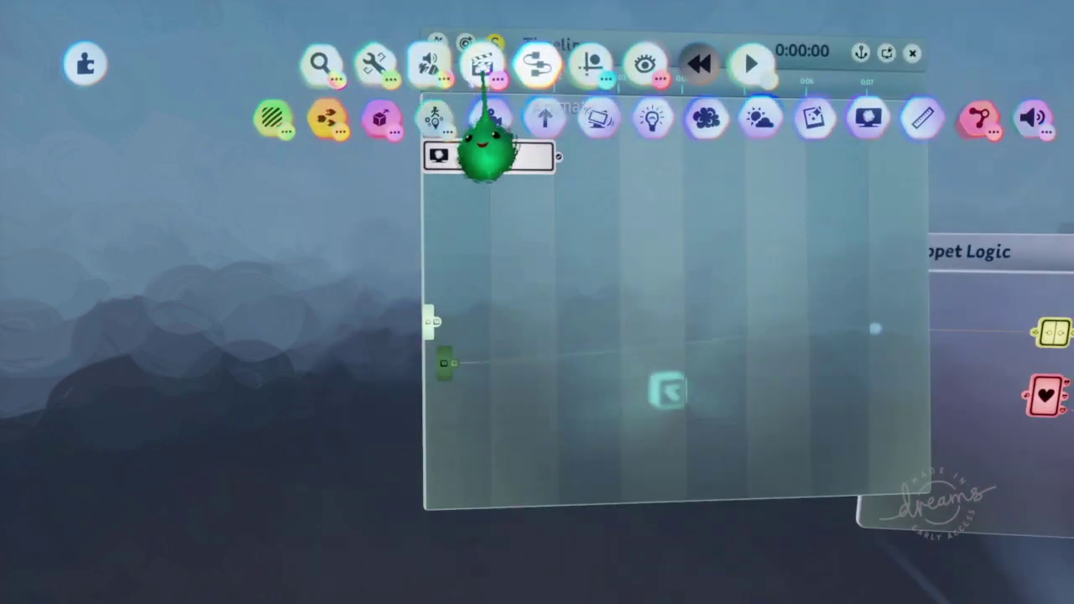
Step: Stamp a keyframe in the Timeline and open the Controller Sensor's Important Properties & I/O page
click(483, 67)
click(477, 123)
click(501, 445)
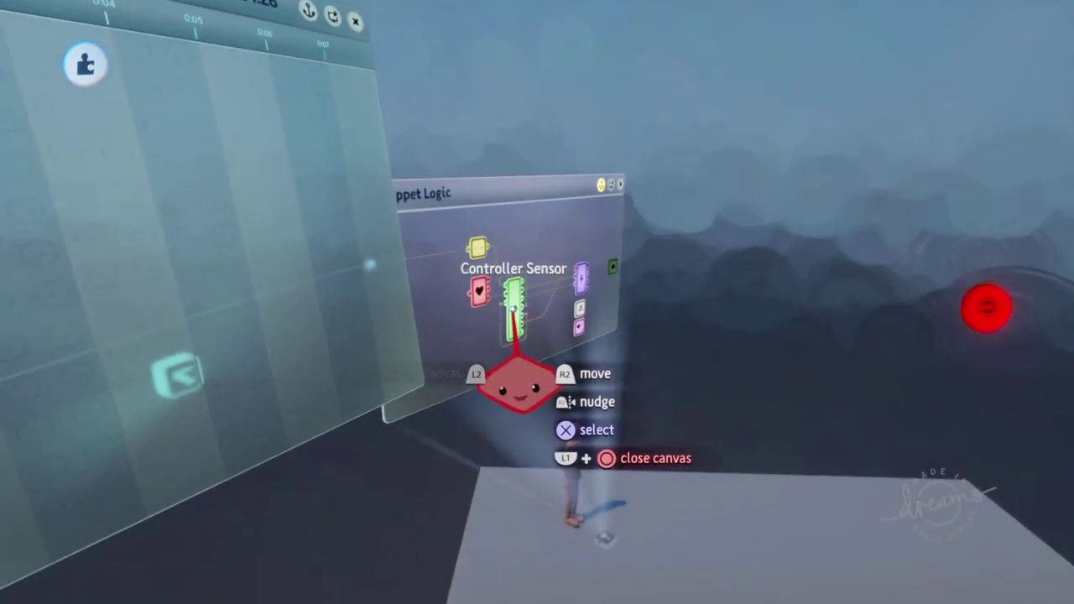
click(514, 308)
click(693, 122)
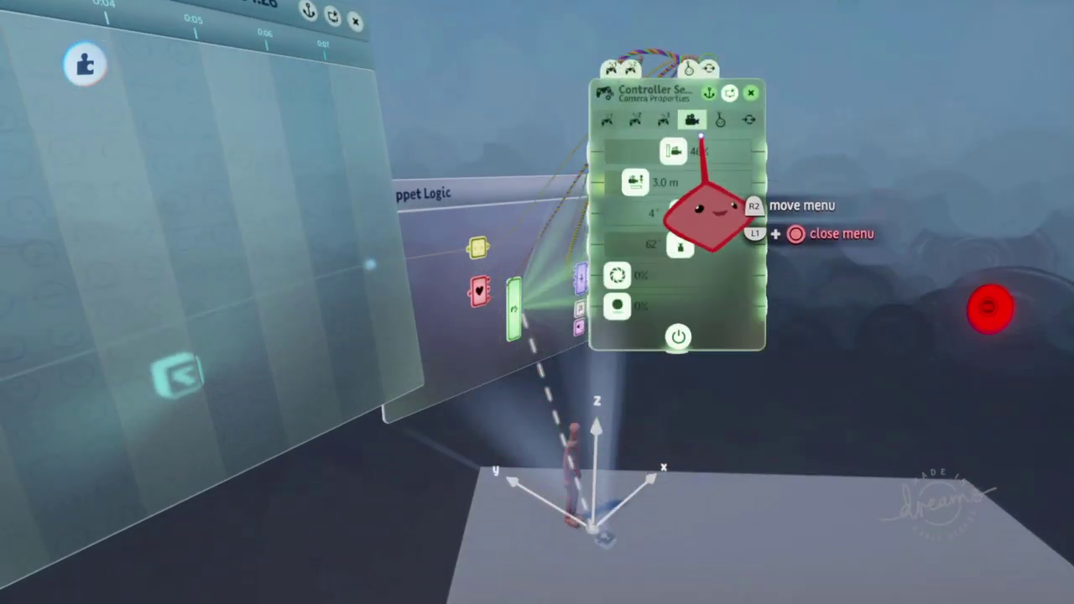
click(720, 123)
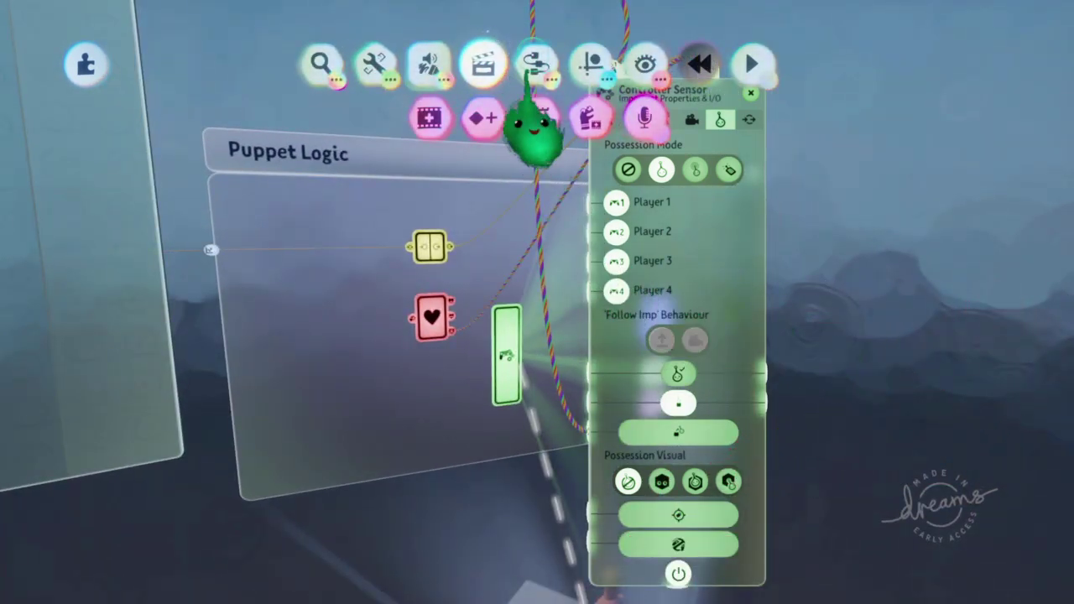
Step: Add a Switch to the Puppet Logic canvas and wire its output to the Controller Sensor's Disable Controls input
click(534, 64)
click(275, 118)
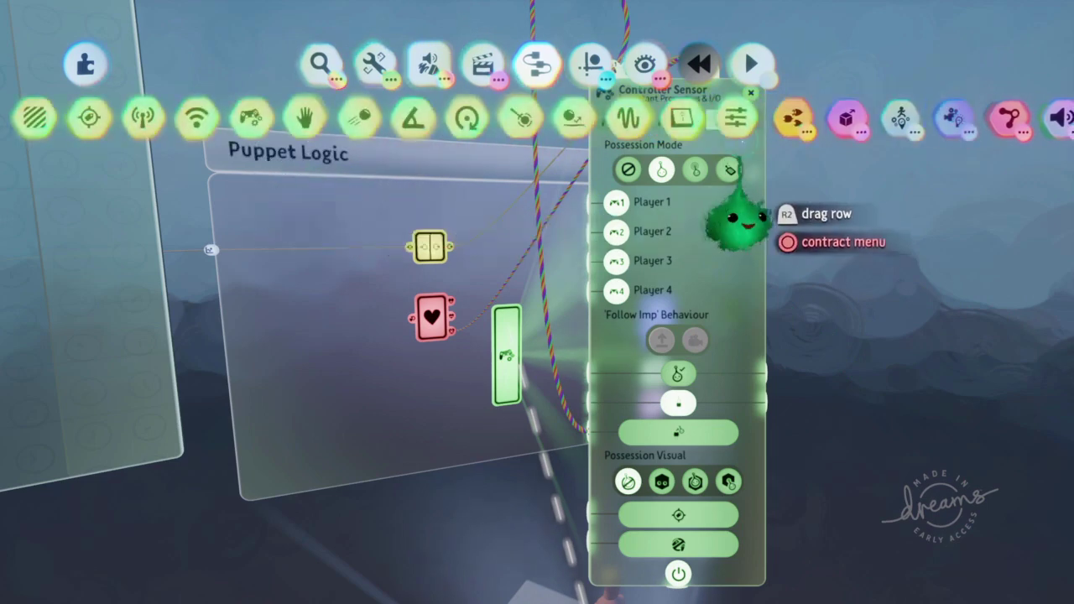
click(678, 118)
click(669, 118)
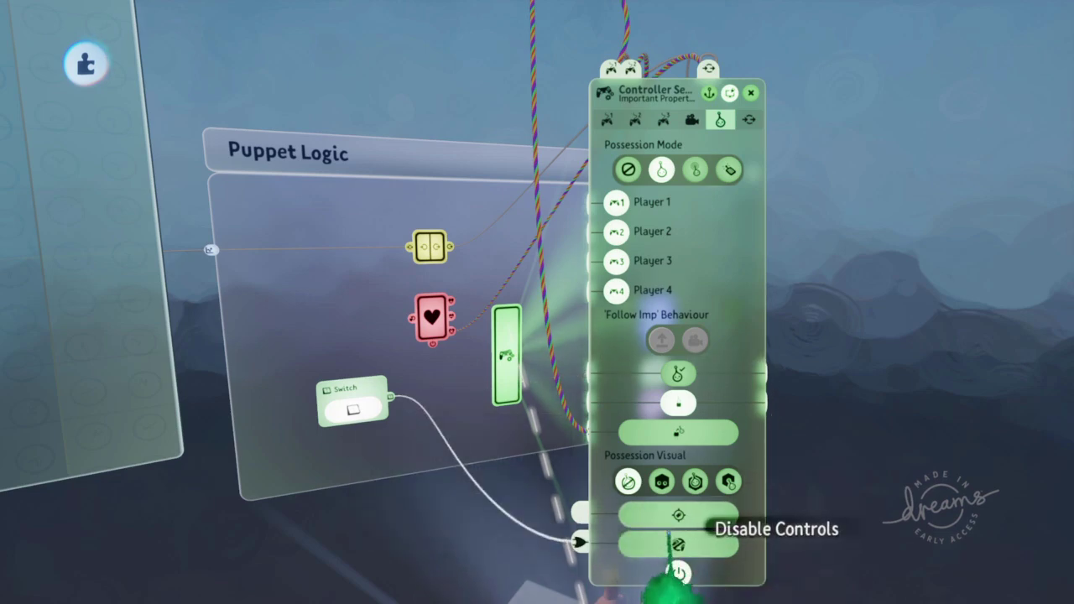
click(658, 548)
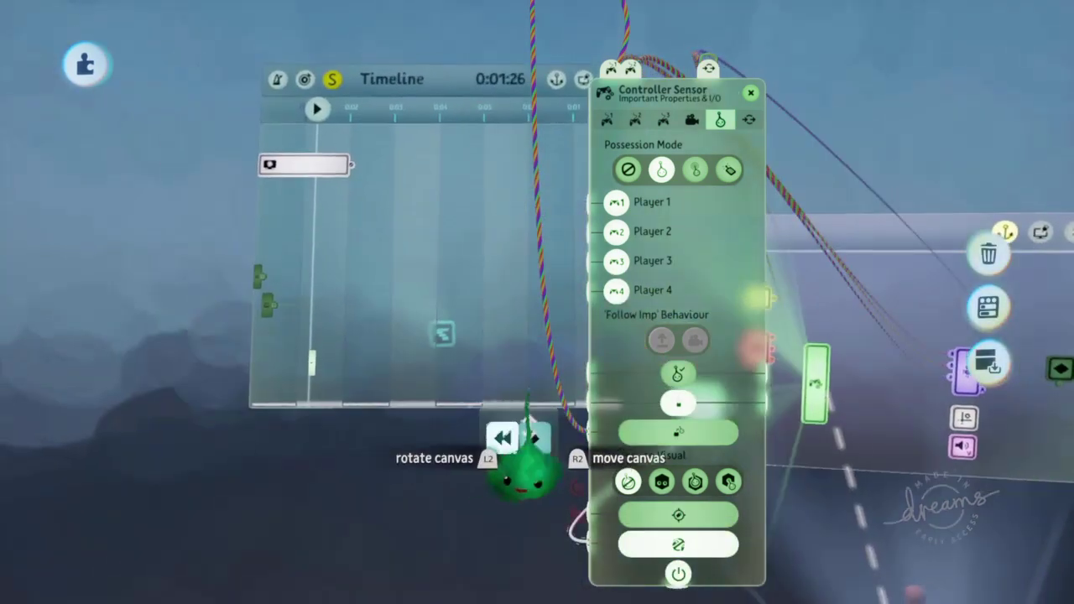
Step: Record the Switch turned on in the Timeline keyframe so that Disable Controls is active, and finish the recording
mouse_move(520, 474)
middle_down()
mouse_move(515, 532)
mouse_move(529, 480)
middle_up()
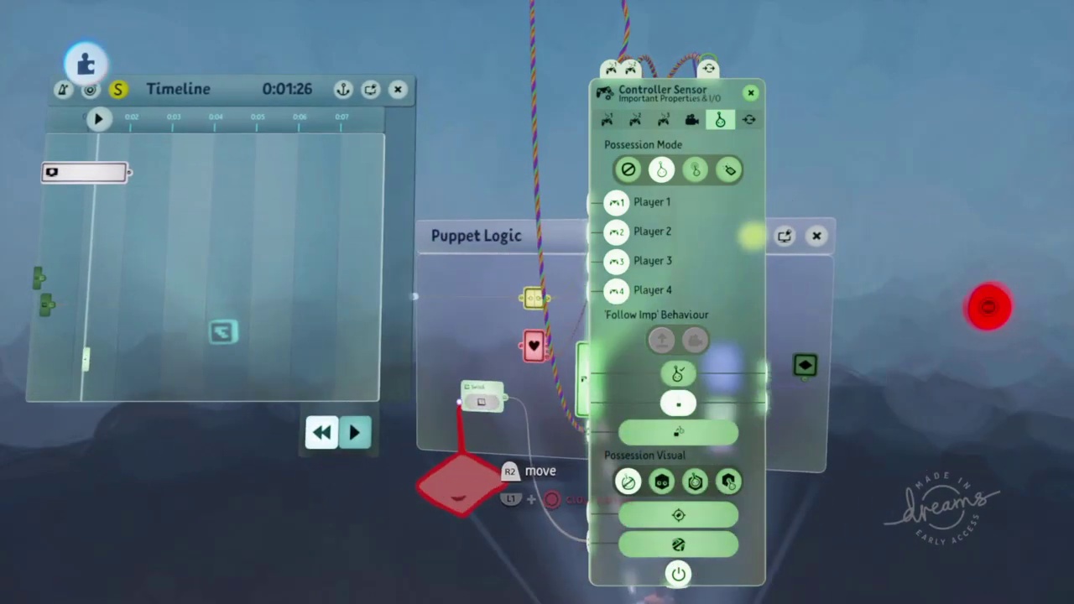
click(663, 538)
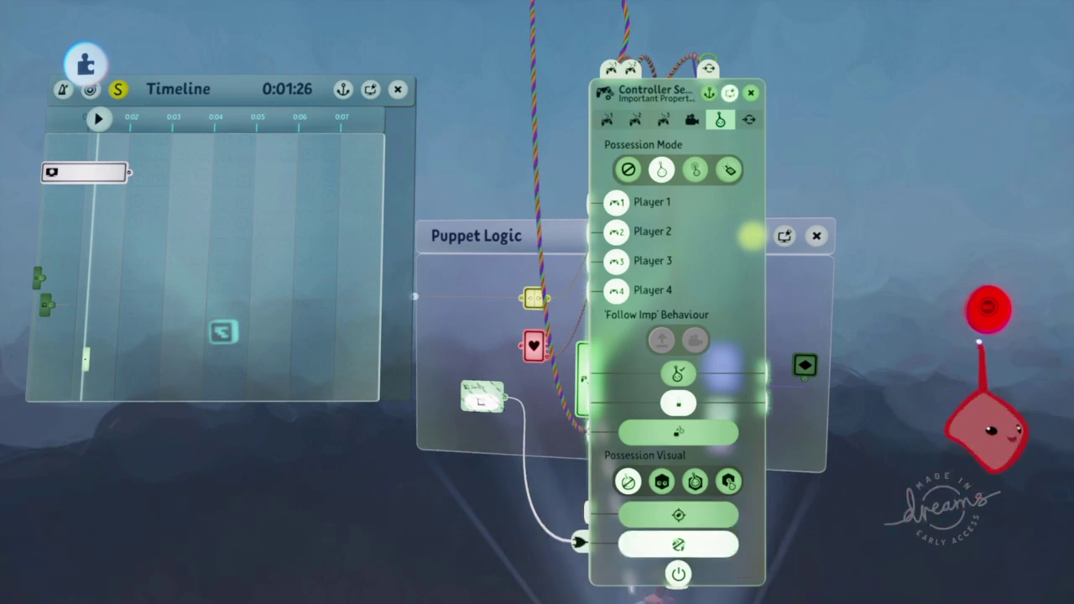
key(Escape)
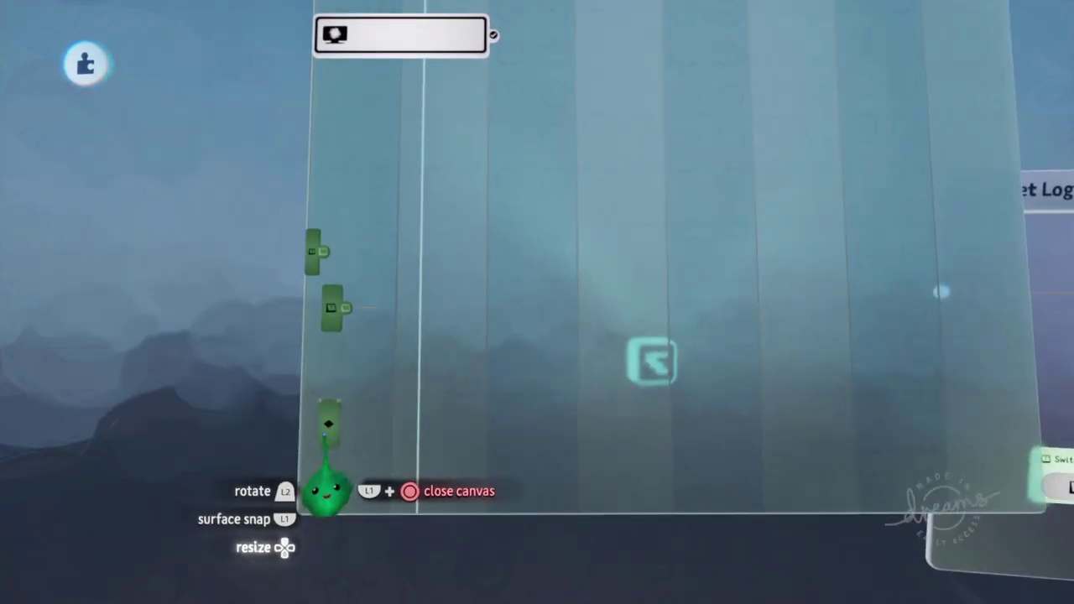
Step: Place the keyframe clip at the start of the Timeline and shorten the Wiper to end at 0:01
drag(330, 420, 314, 418)
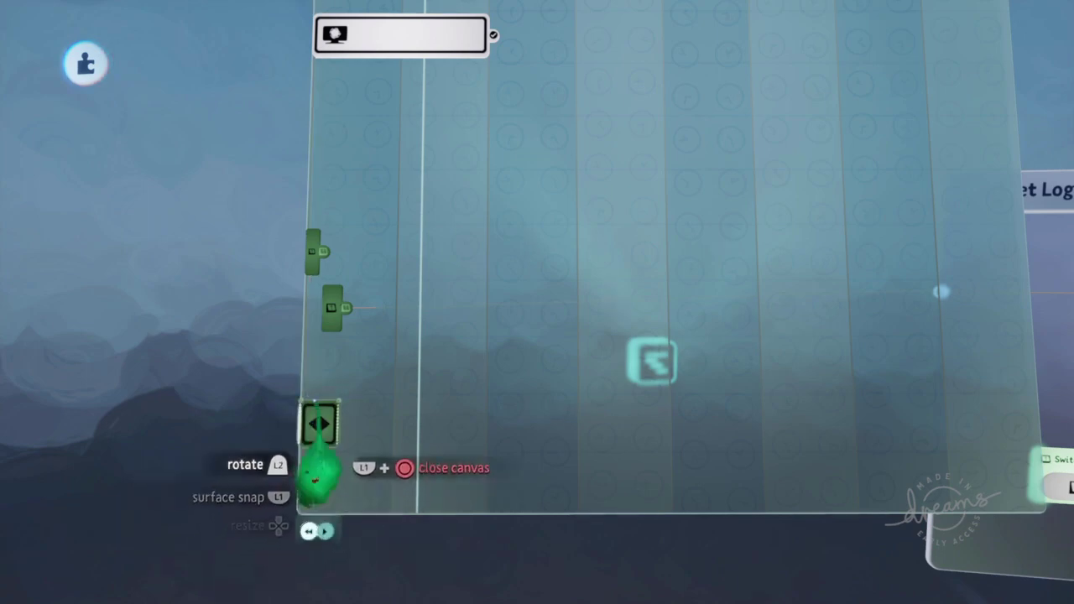
drag(494, 126, 398, 113)
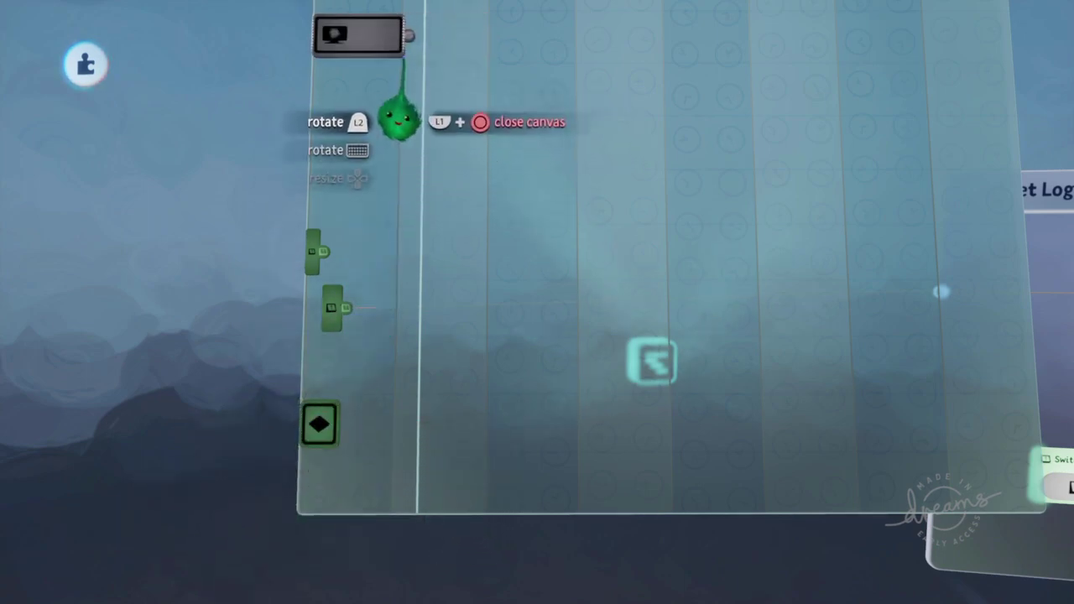
Step: Play-test the puppet's respawn twice with the shortened Wiper and disabled controls, returning to edit mode after each run
key(Escape)
click(341, 412)
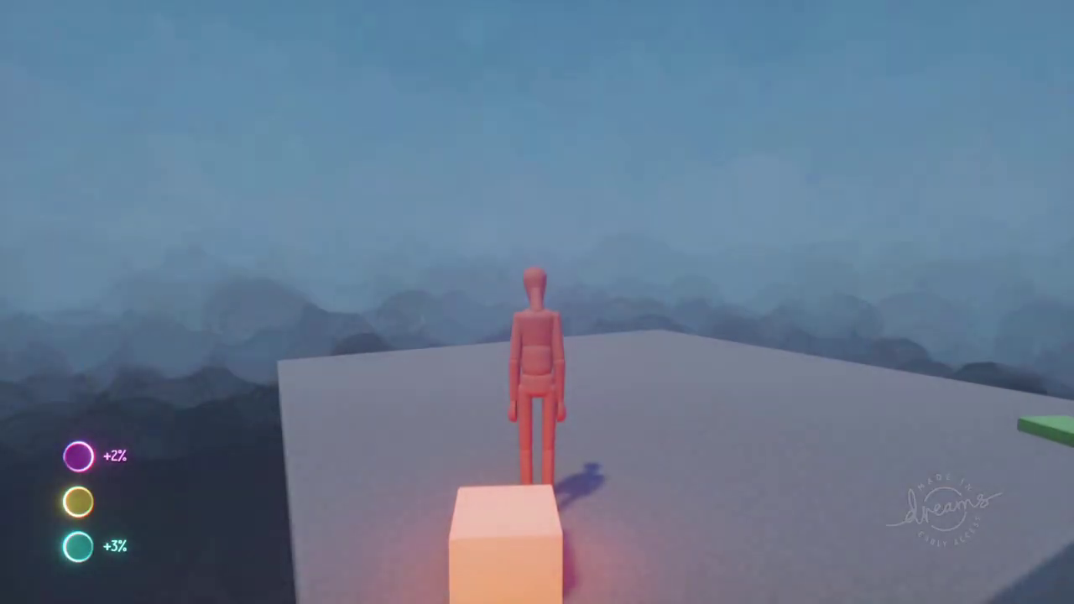
key(Escape)
click(395, 401)
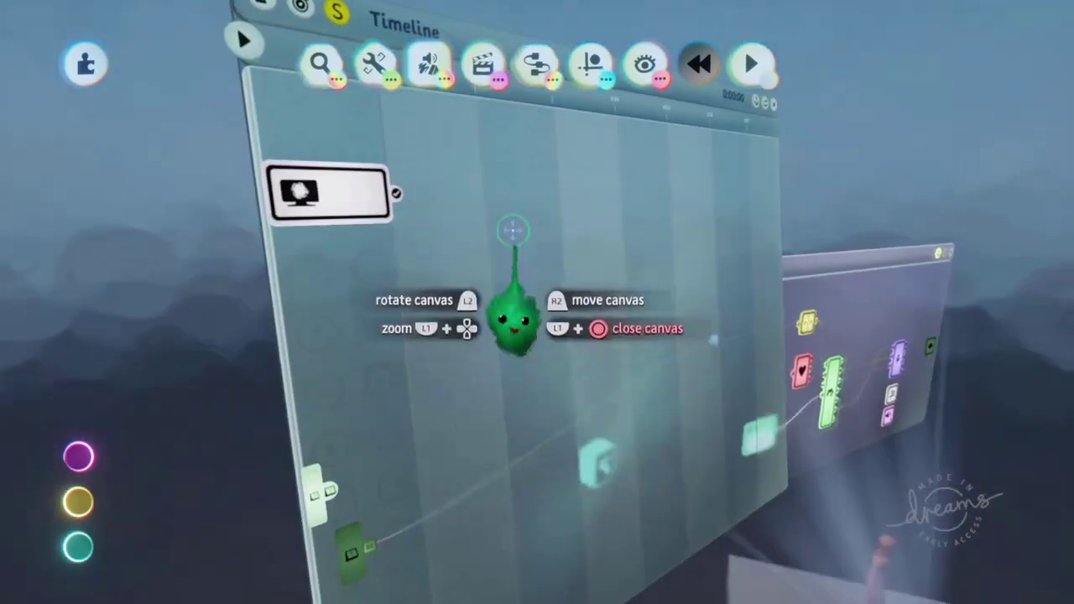
key(Escape)
click(343, 420)
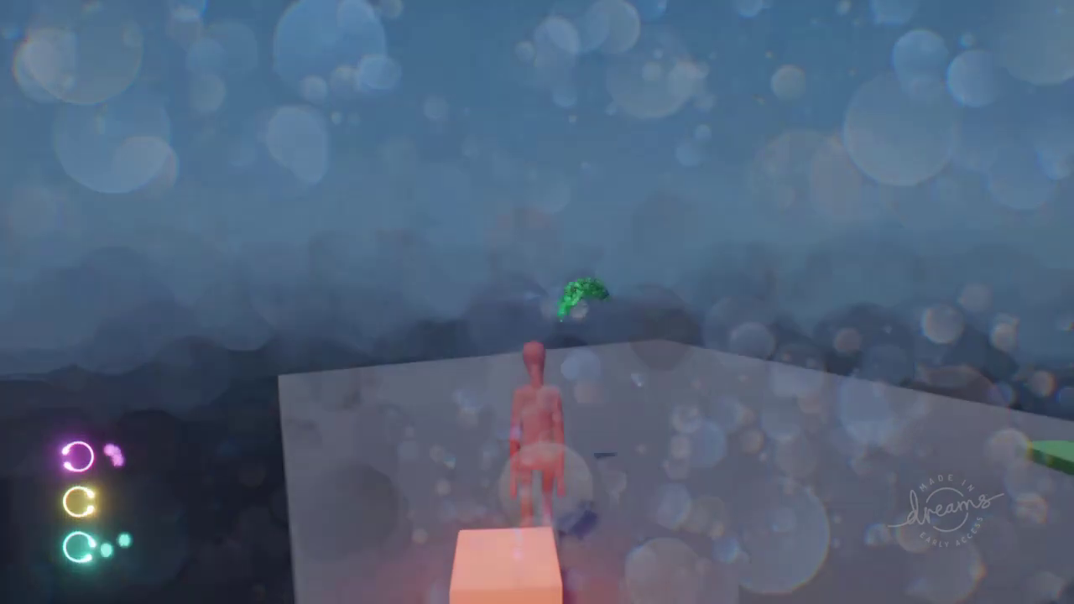
key(Escape)
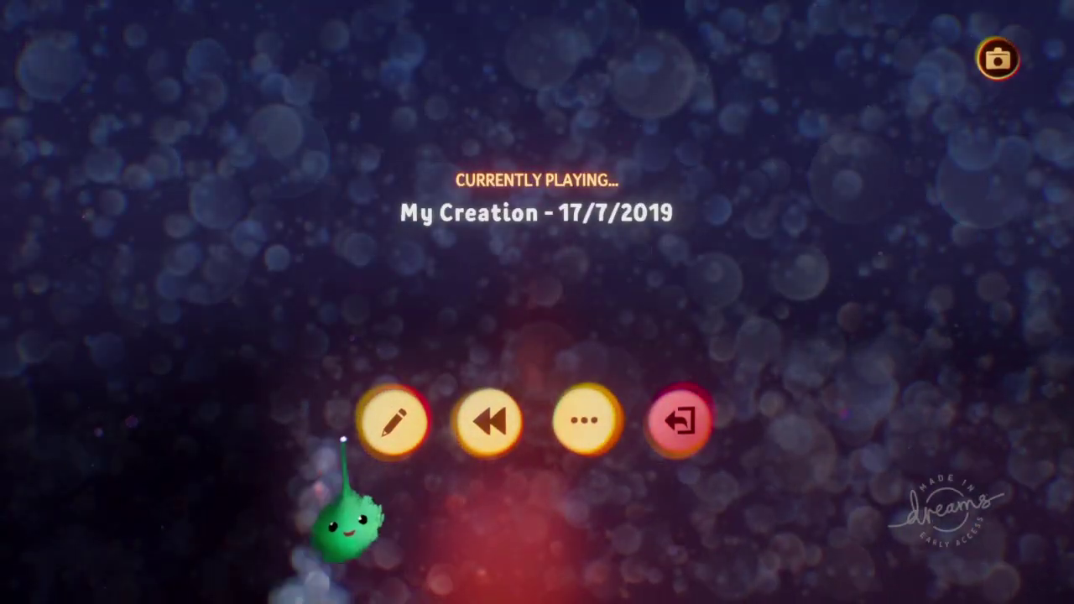
click(393, 423)
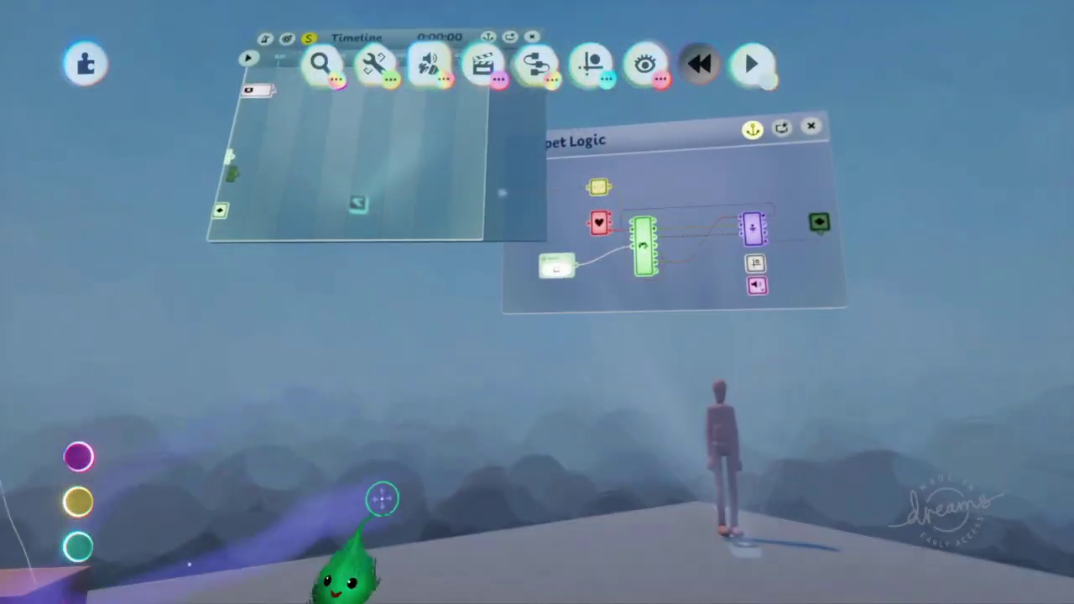
Step: Open the checkpoint cube's Microchip, stamp a new Microchip near Puppet Logic, and place the Timeline inside the new one
click(367, 175)
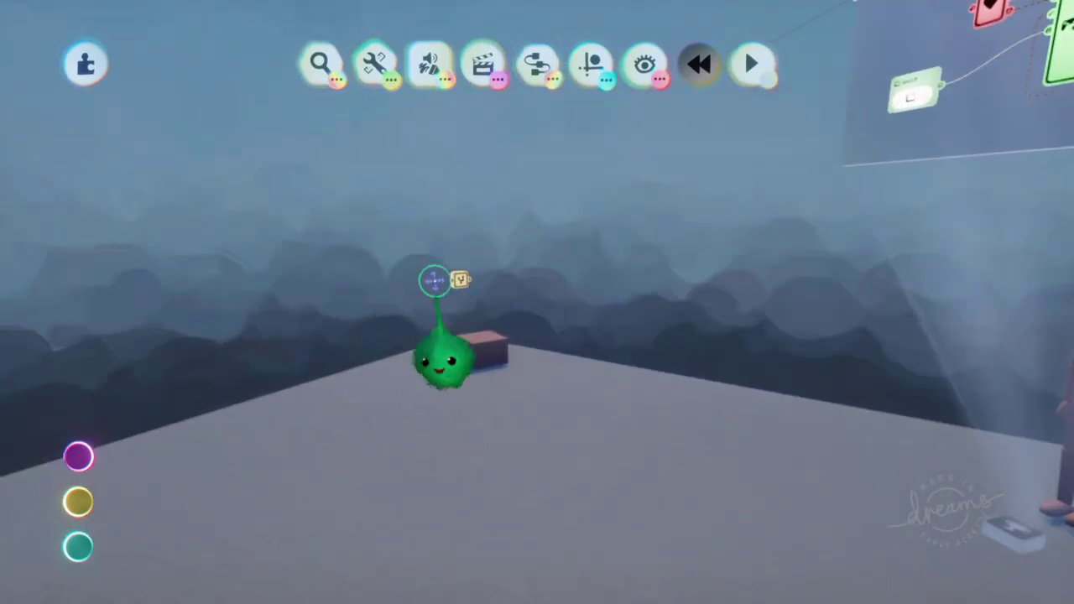
click(446, 273)
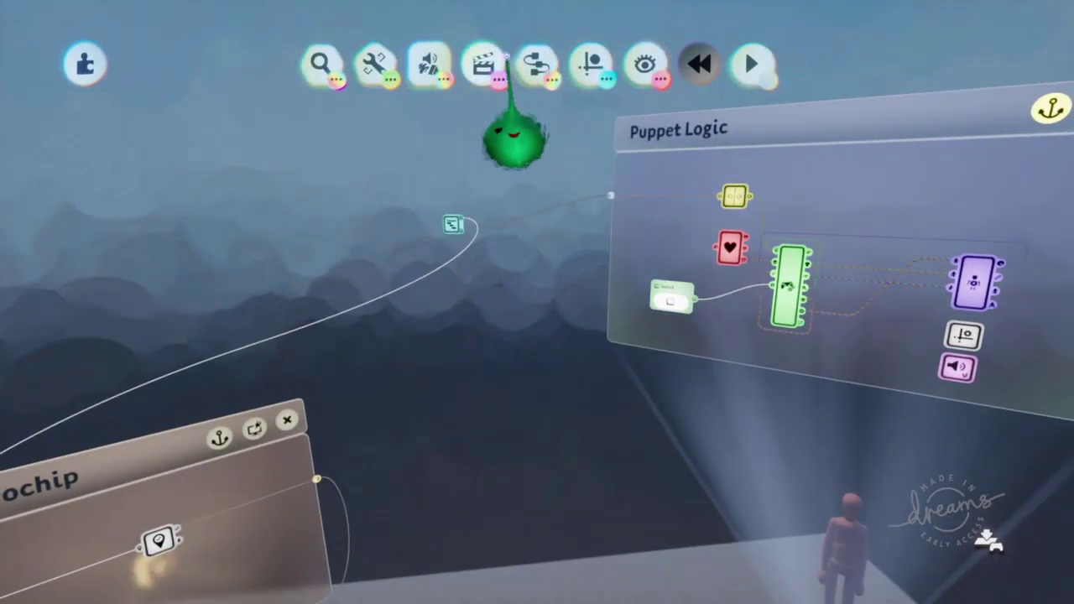
click(535, 64)
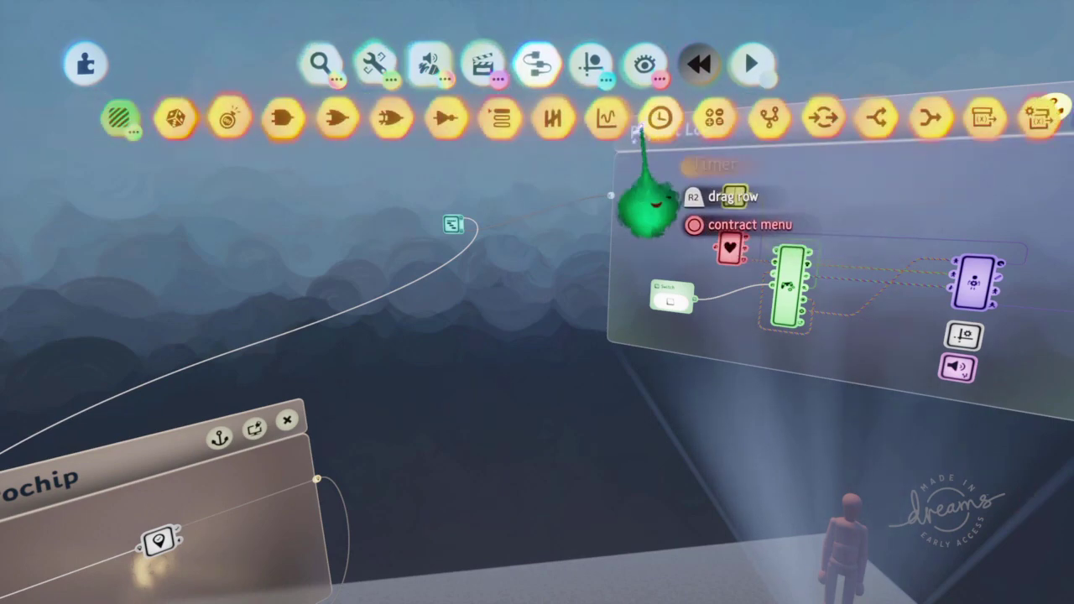
click(767, 116)
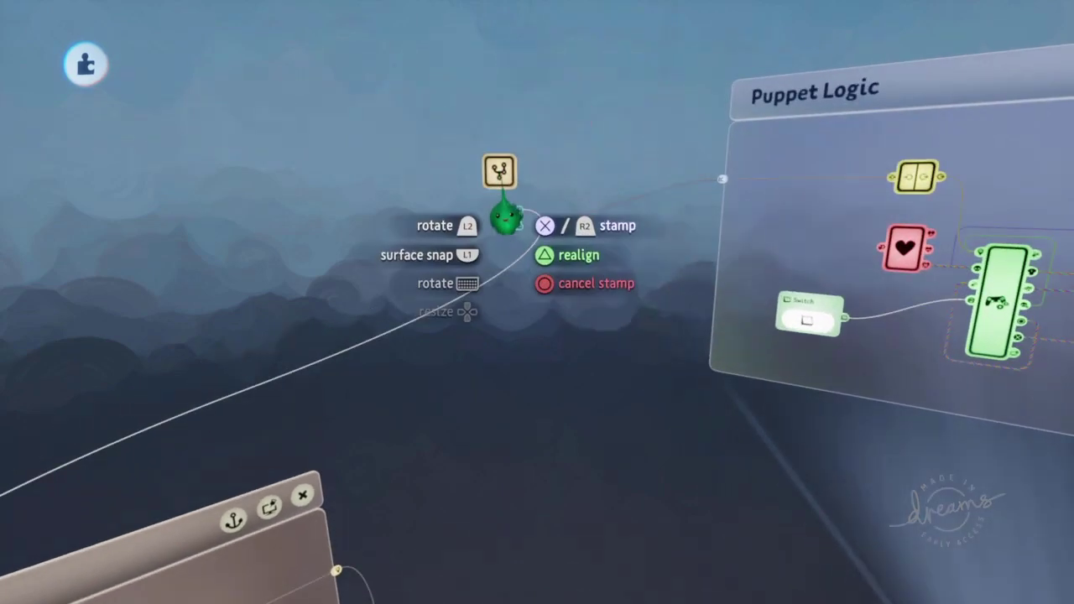
click(500, 173)
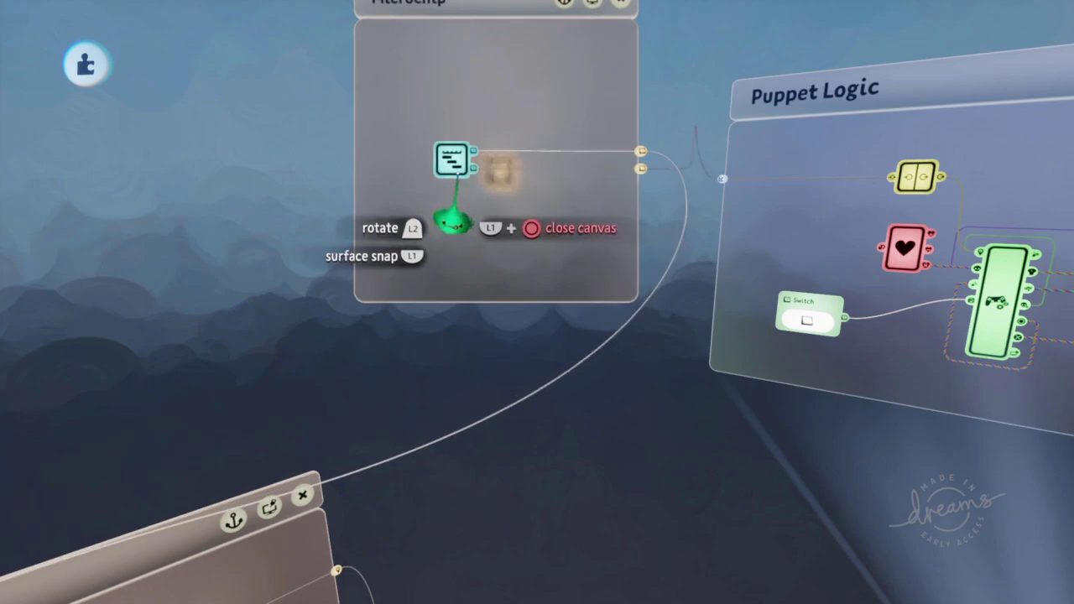
key(Tab)
drag(459, 156, 623, 210)
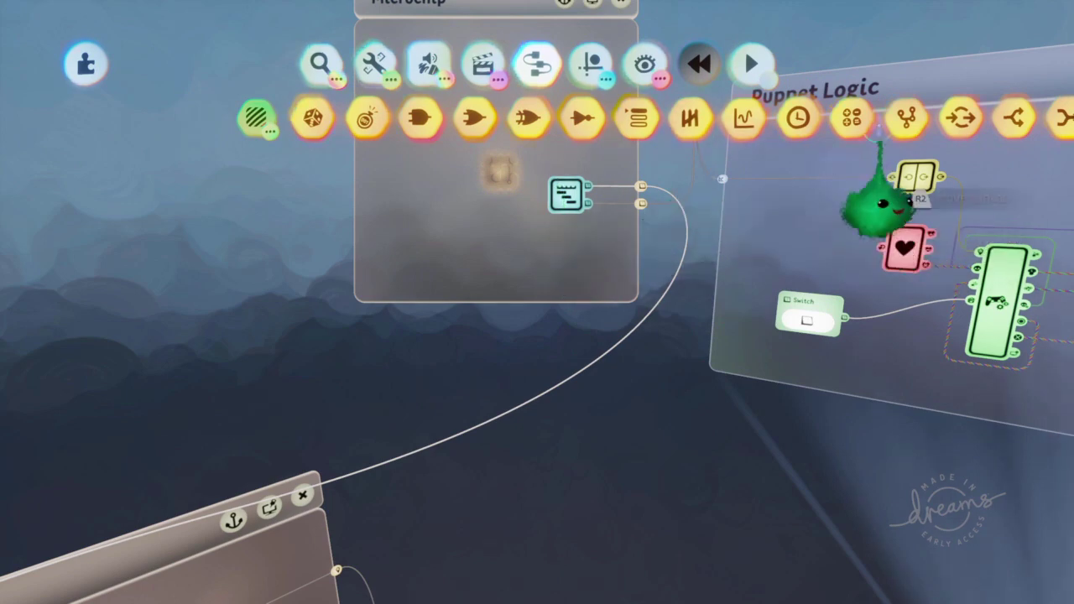
Step: Stamp a Variable in the Microchip that holds the Timeline and name it "CP"
drag(881, 121, 765, 99)
click(848, 122)
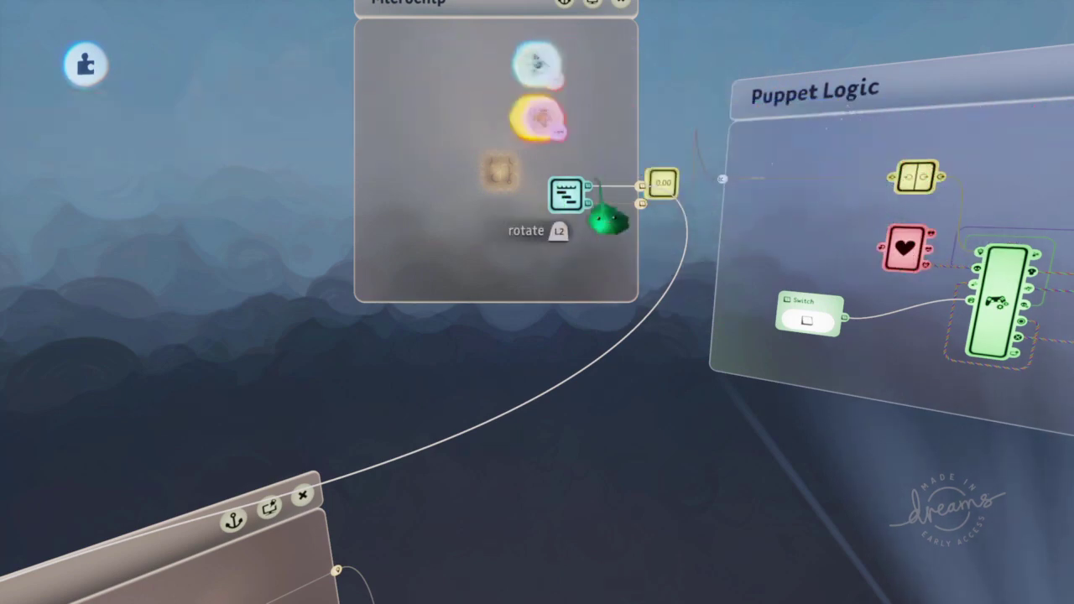
click(400, 210)
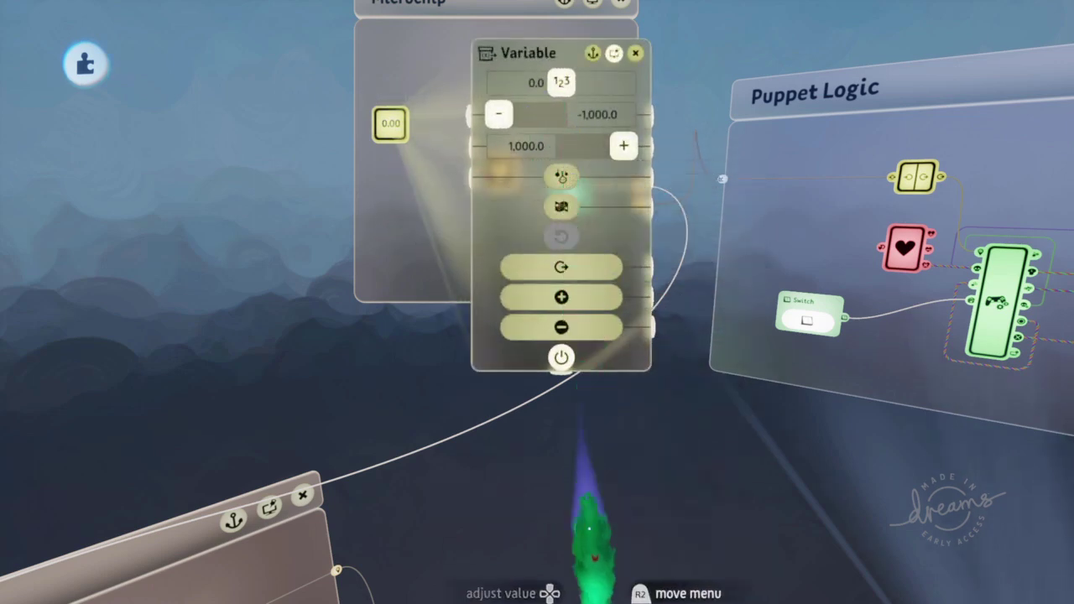
drag(541, 342, 506, 365)
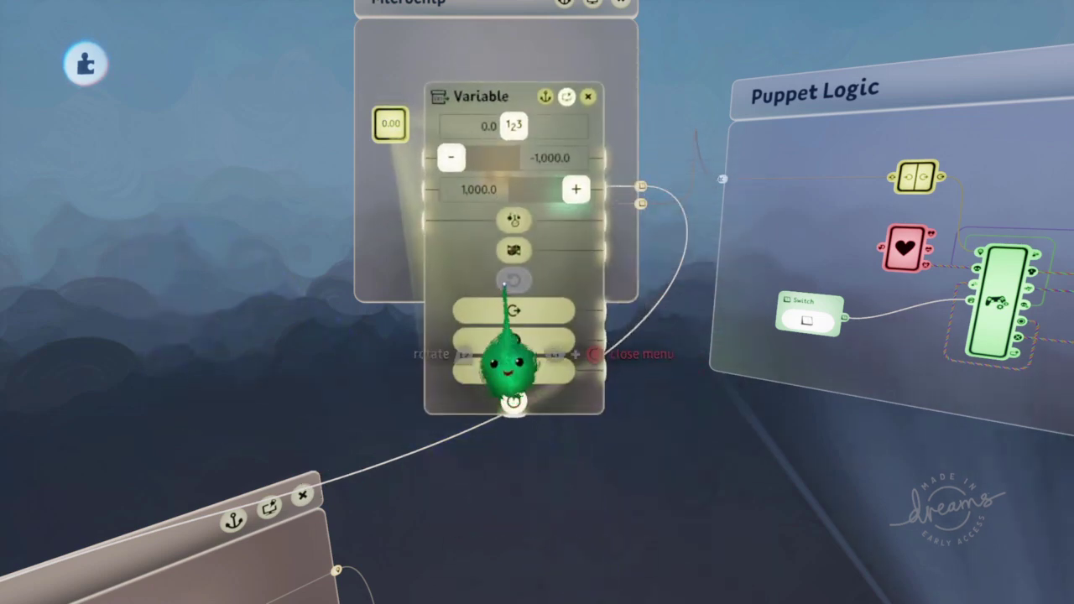
click(480, 186)
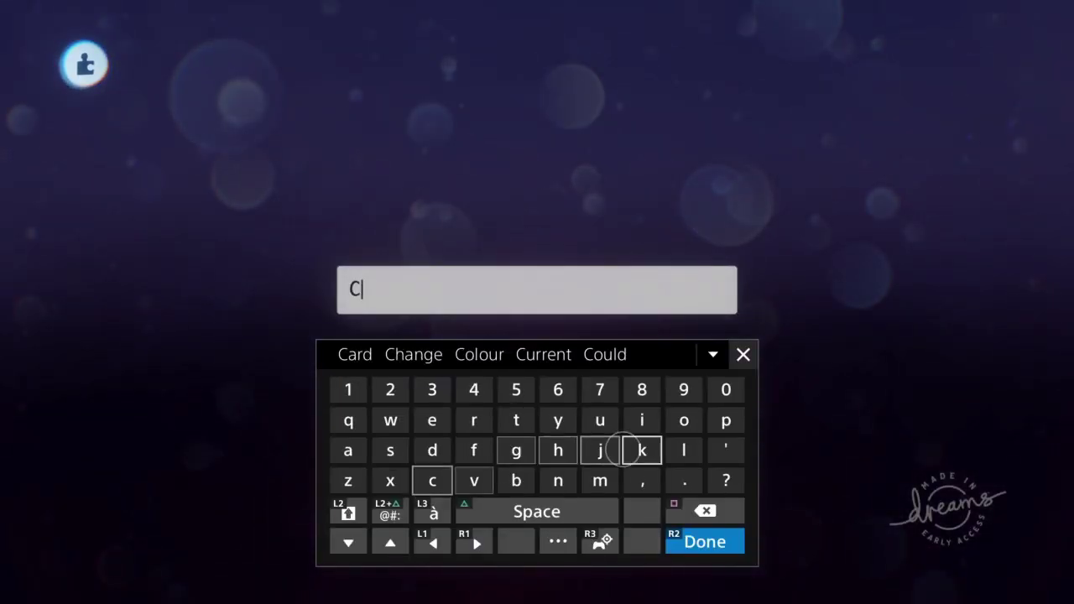
key(Return)
key(Escape)
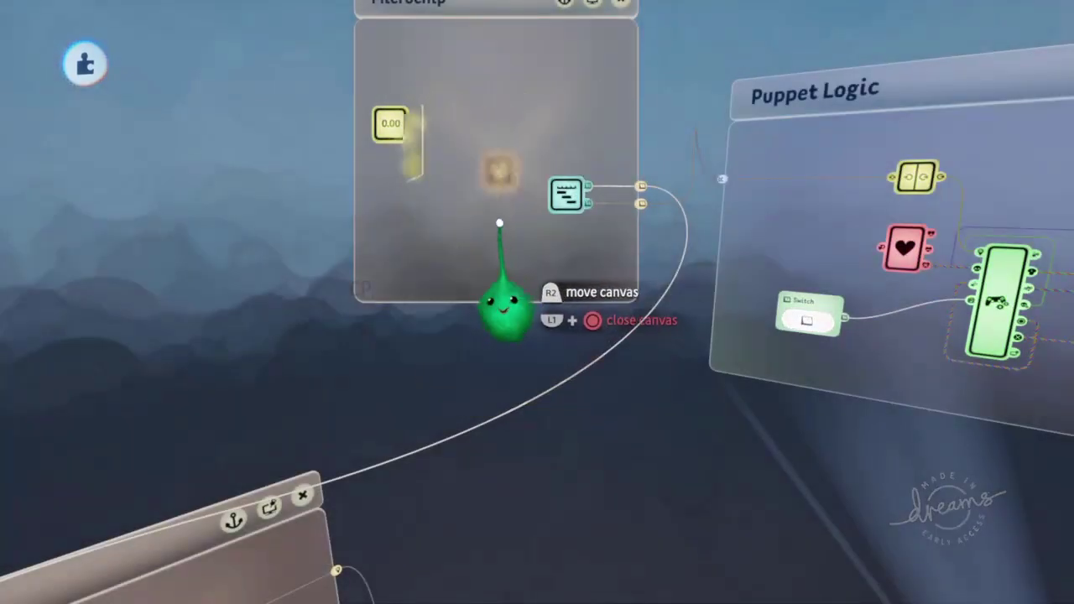
Step: Stamp a Variable Modifier in the checkpoint cube's Microchip, just below the Checkpoint gadget
key(Tab)
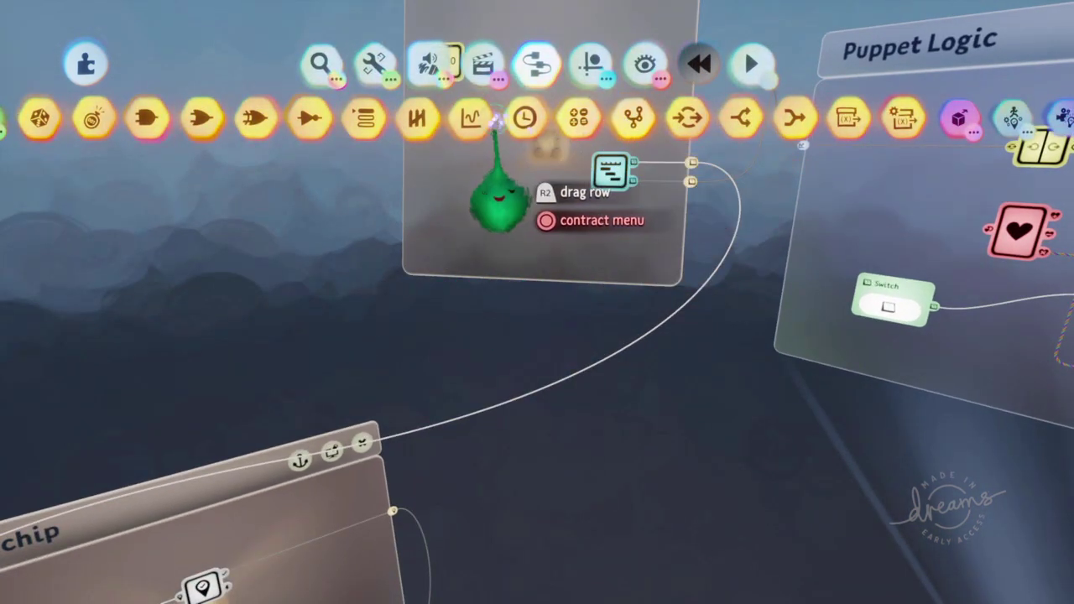
drag(391, 125, 315, 126)
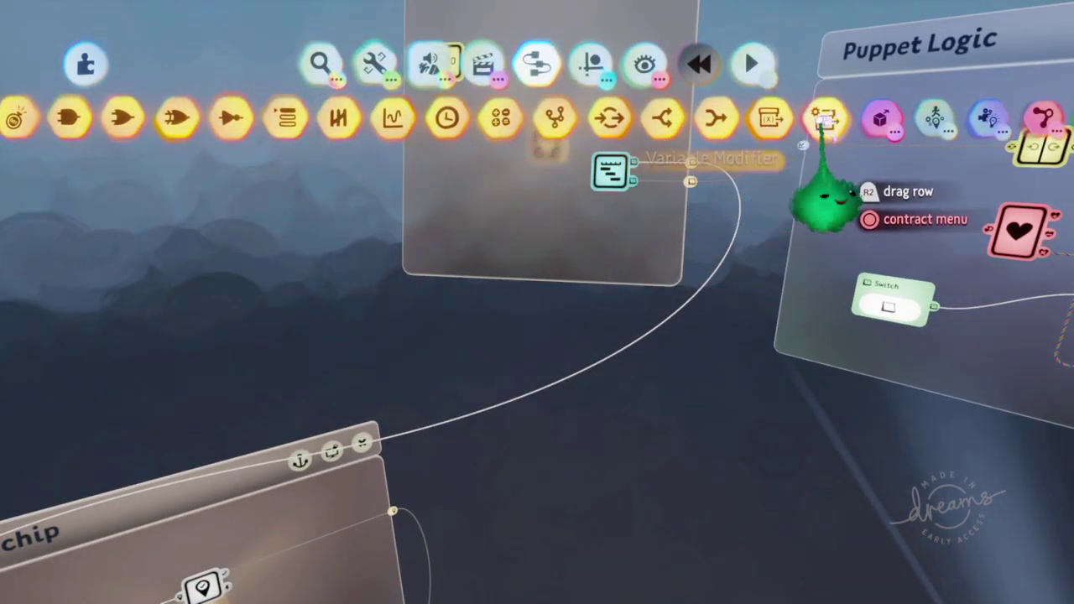
click(827, 119)
click(377, 431)
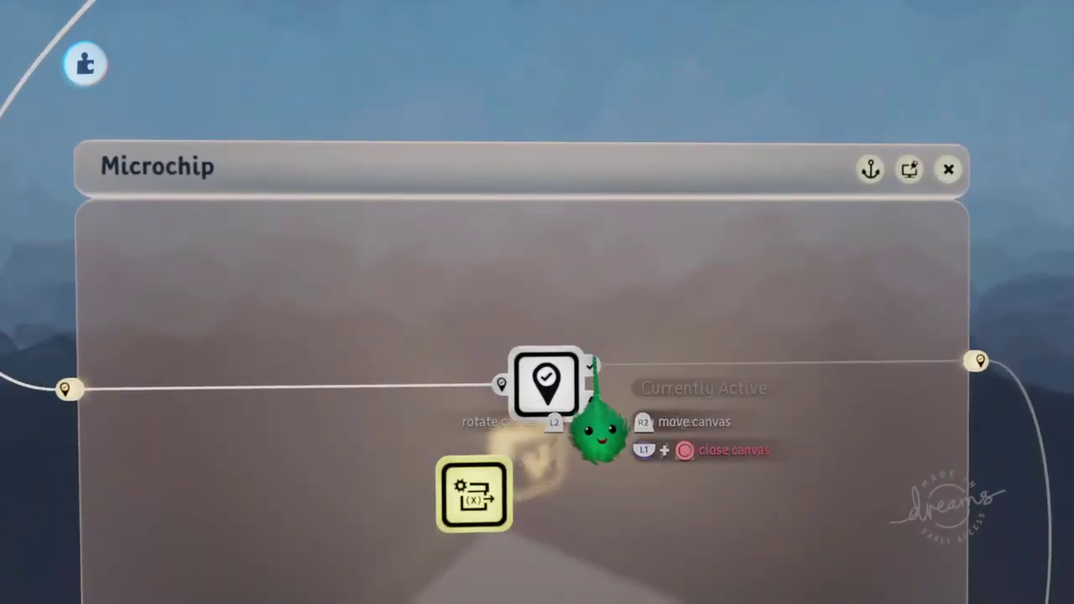
scroll(558, 386, down, 3)
scroll(470, 319, down, 1)
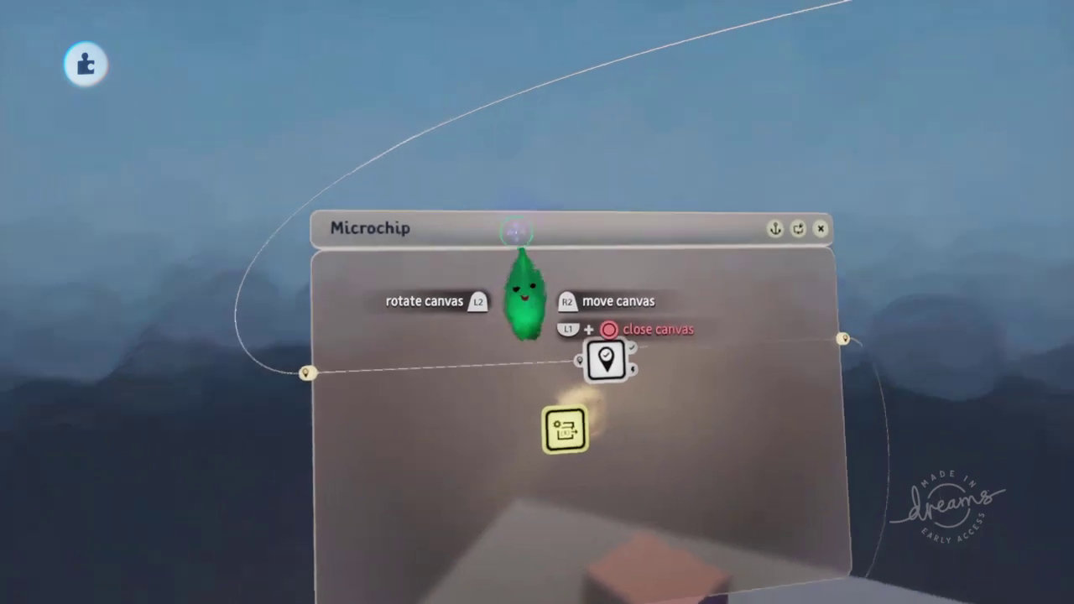
middle_drag(516, 233, 596, 356)
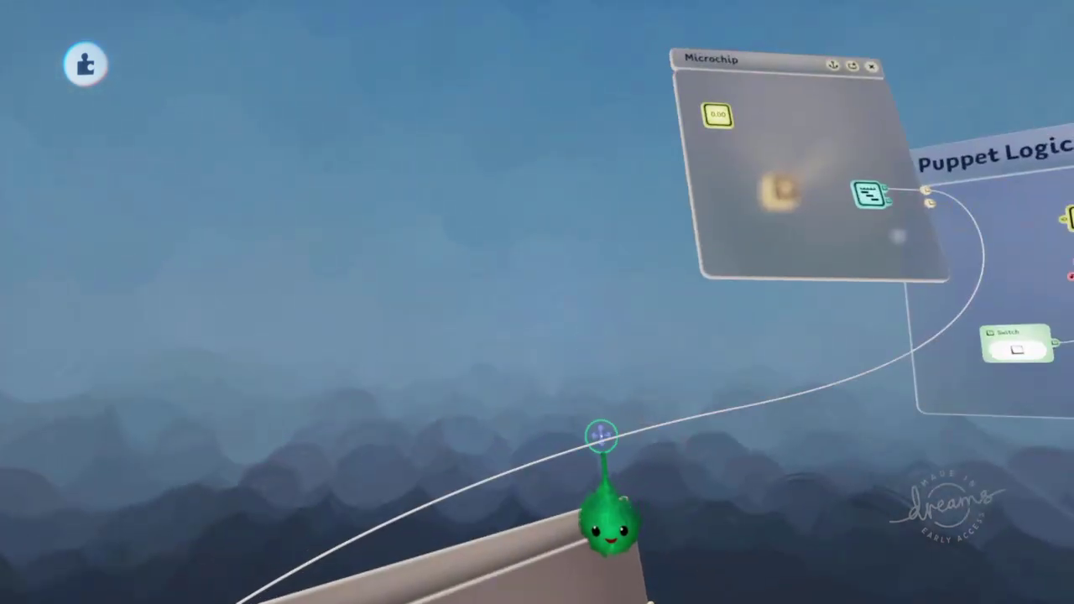
middle_drag(596, 439, 556, 445)
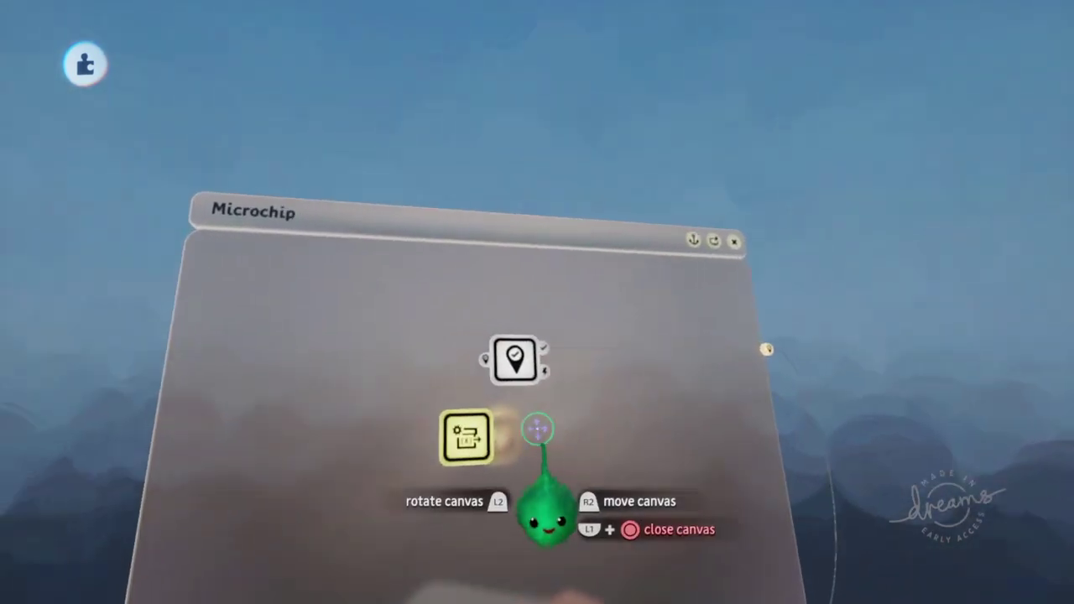
Step: Restore the deleted wire to the Checkpoint gadget and stamp a Signal Manipulator above it in the same Microchip
key(ctrl+z)
key(Tab)
click(607, 117)
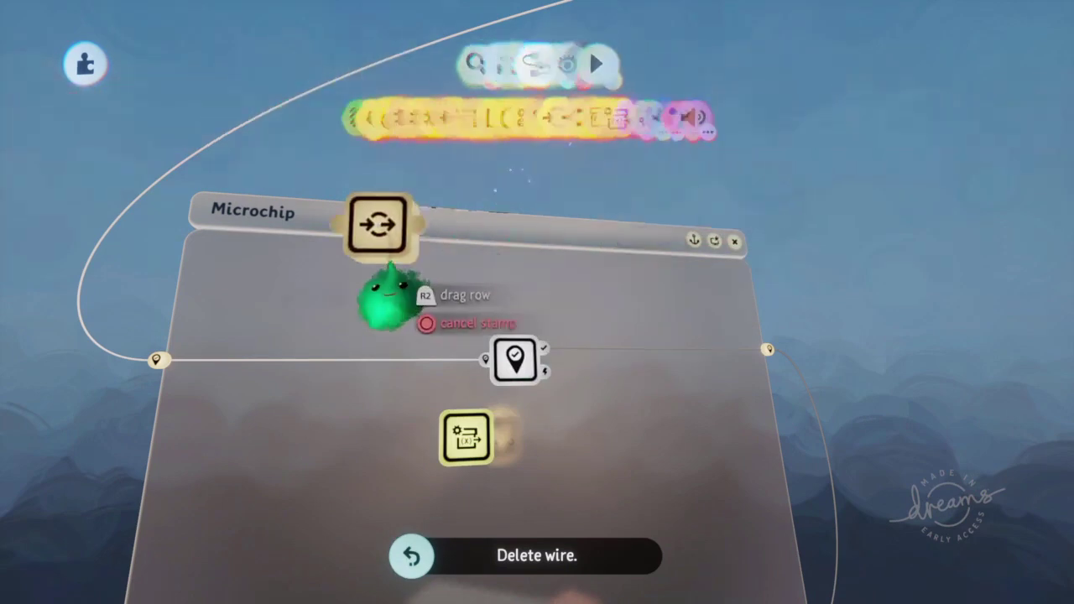
click(300, 309)
click(304, 381)
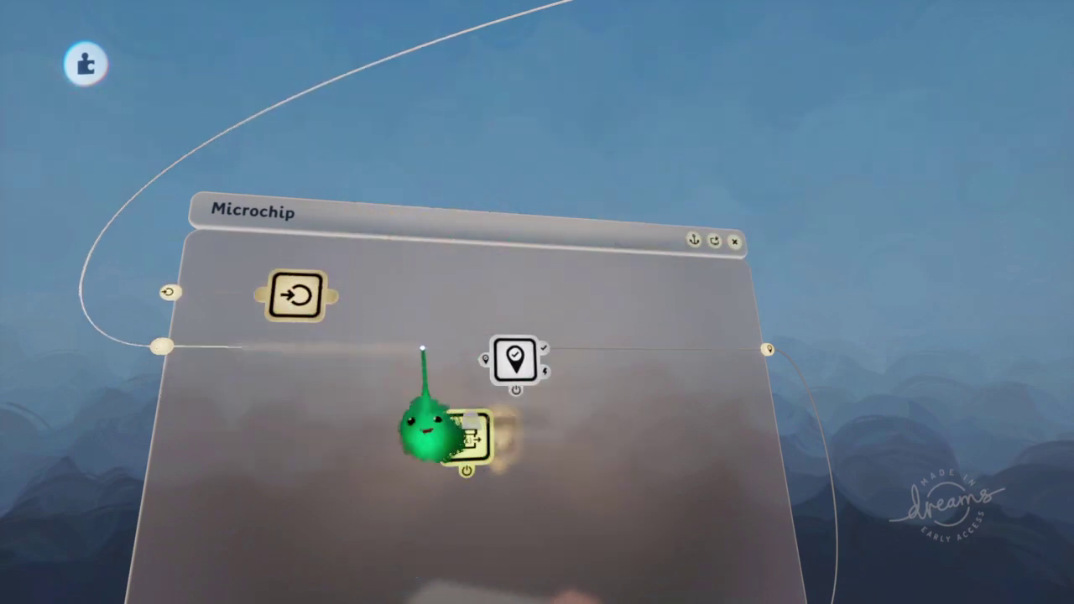
Step: Wire the Microchip's input to the Signal Manipulator and reposition the Variable Modifier to the right of the Checkpoint gadget
drag(422, 348, 309, 307)
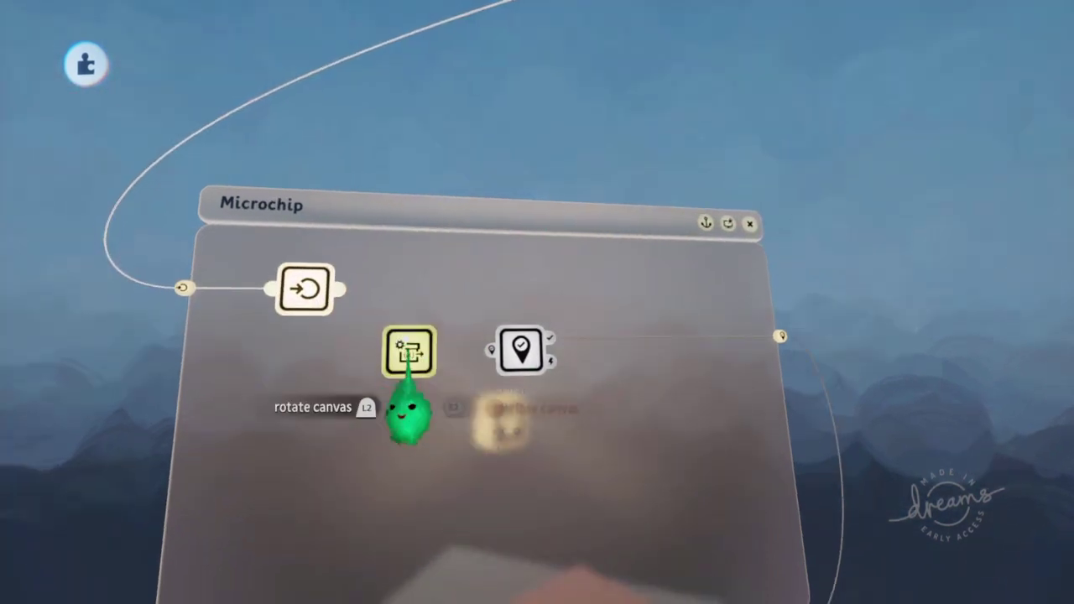
click(410, 352)
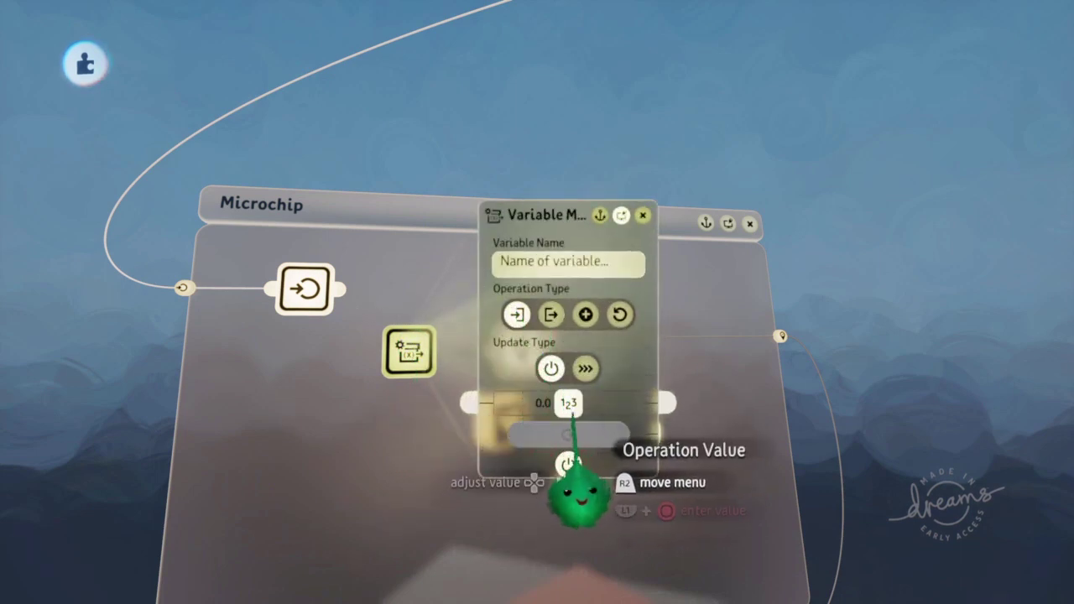
drag(569, 408, 570, 406)
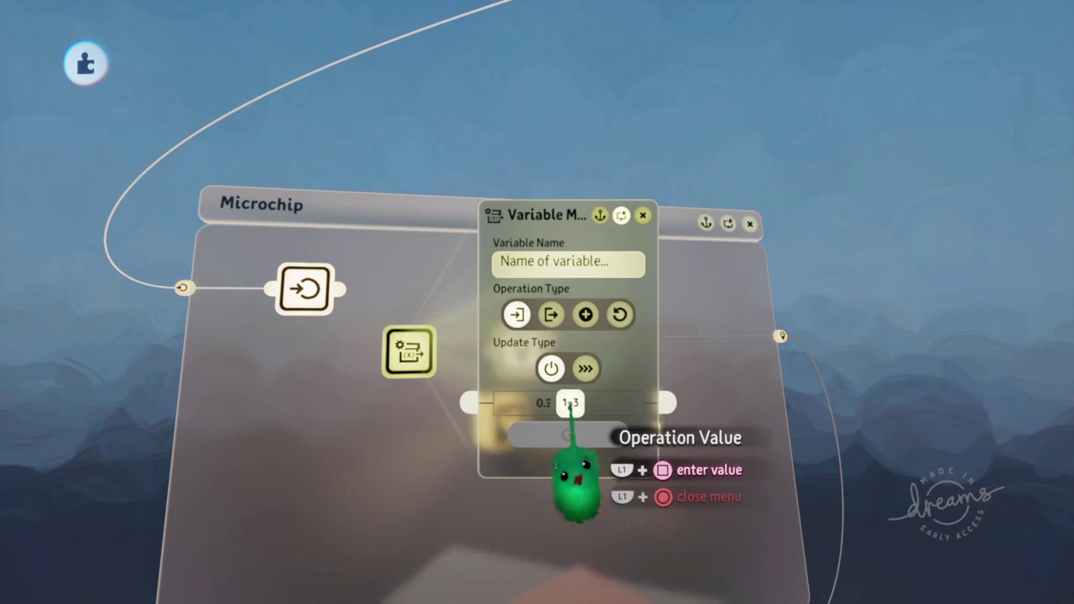
key(Escape)
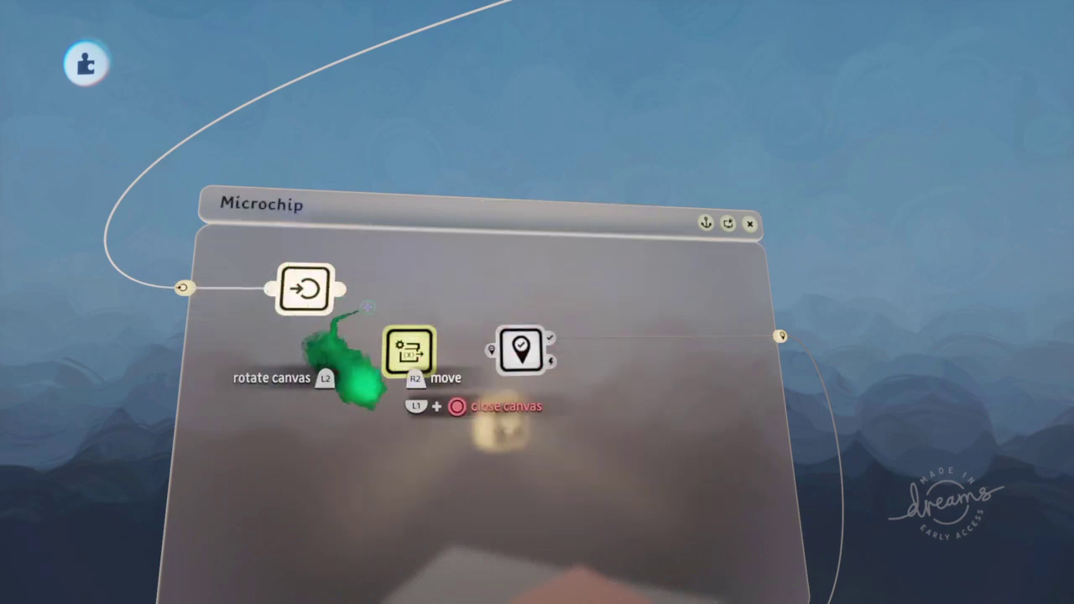
drag(411, 420, 527, 463)
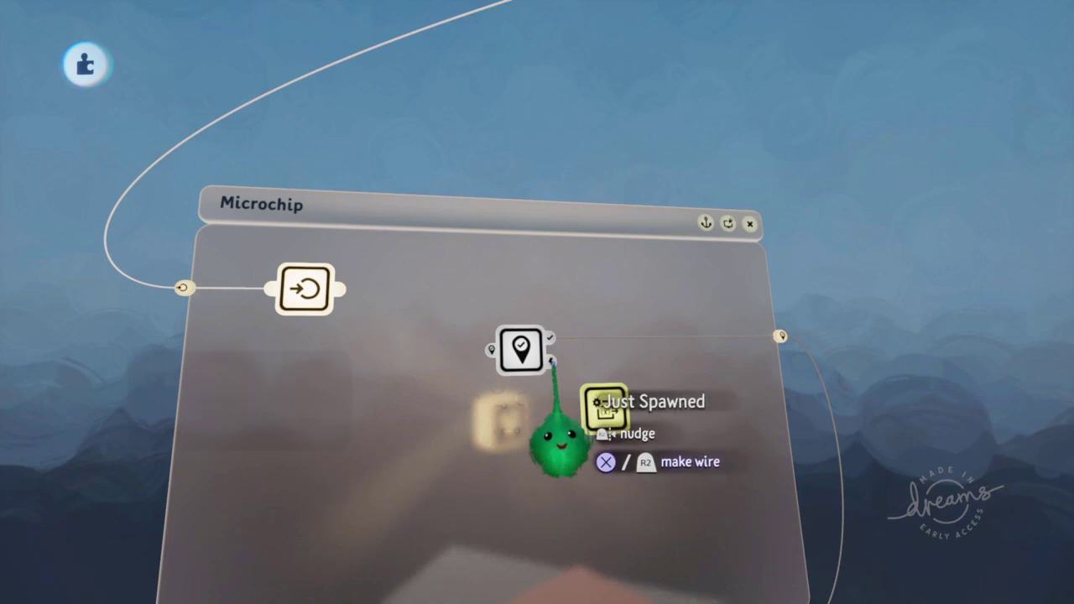
Step: Wire the Checkpoint's Currently Active output to the Variable Modifier's power, and configure the modifier with variable name "CP" and value 1.0
click(531, 362)
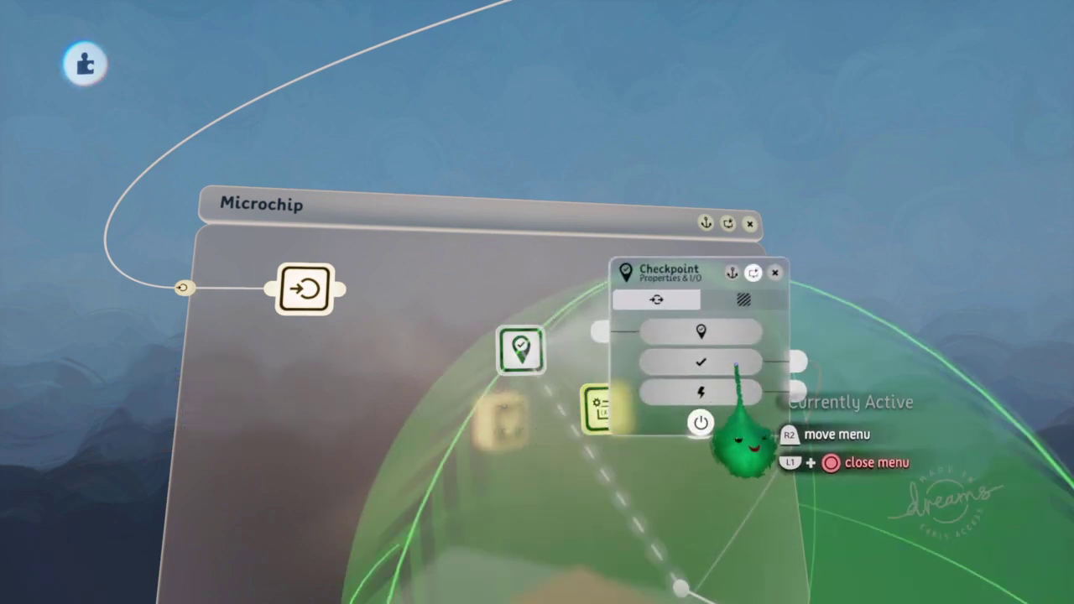
click(797, 361)
key(Escape)
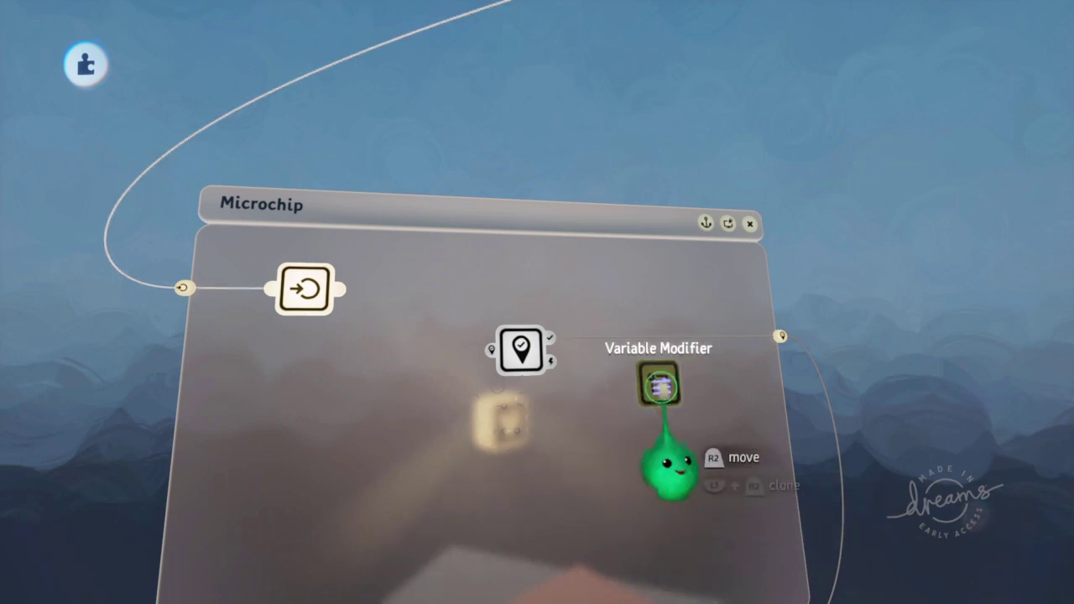
click(659, 386)
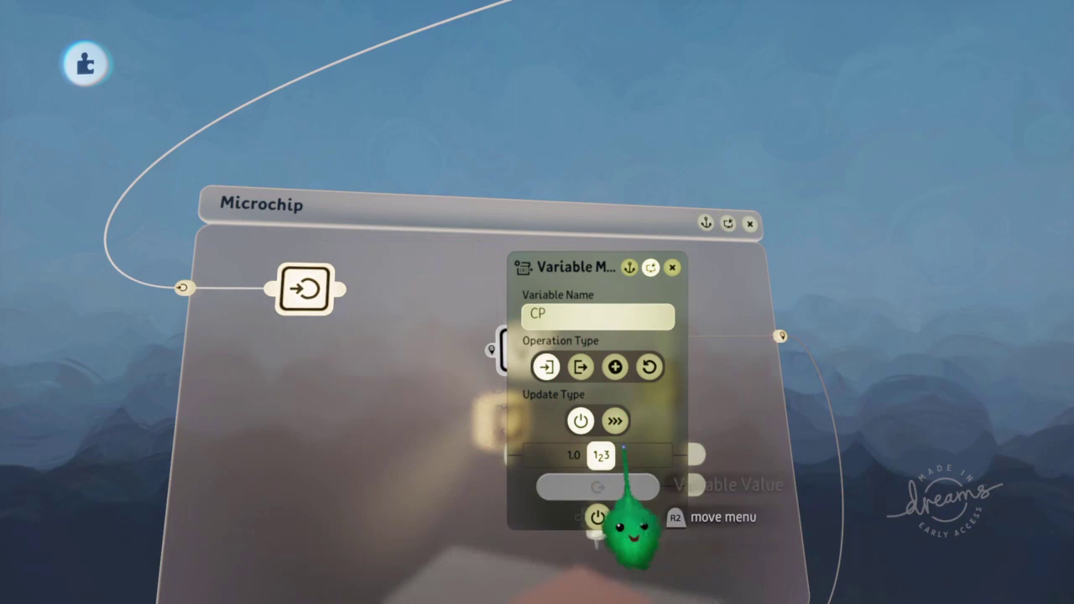
key(Escape)
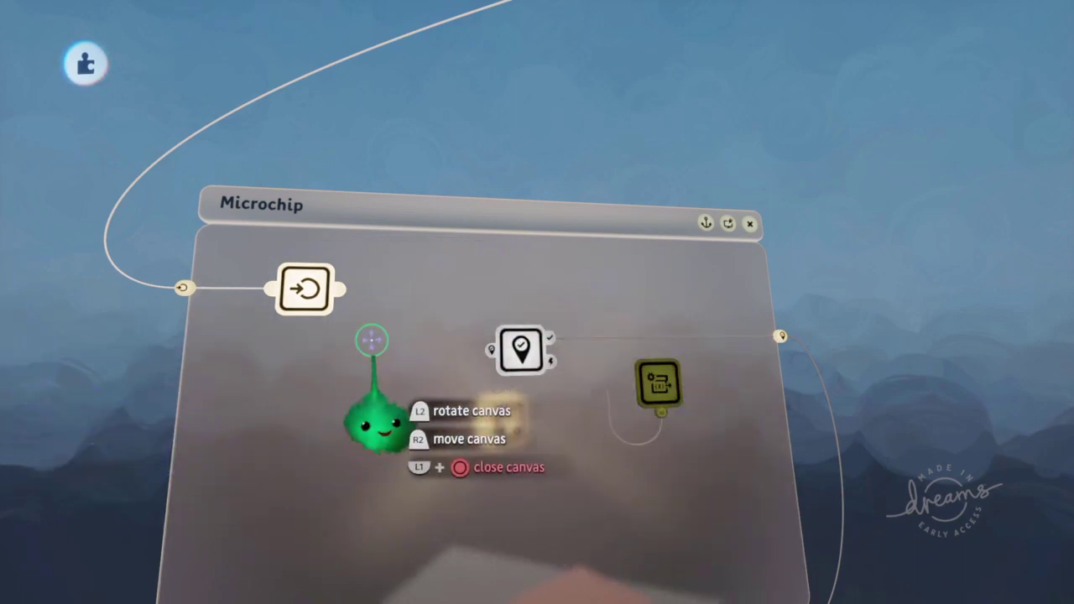
Step: Set up a second Variable Modifier named "CP" beside the Signal Manipulator, with its operation type set to output the variable's value
click(339, 290)
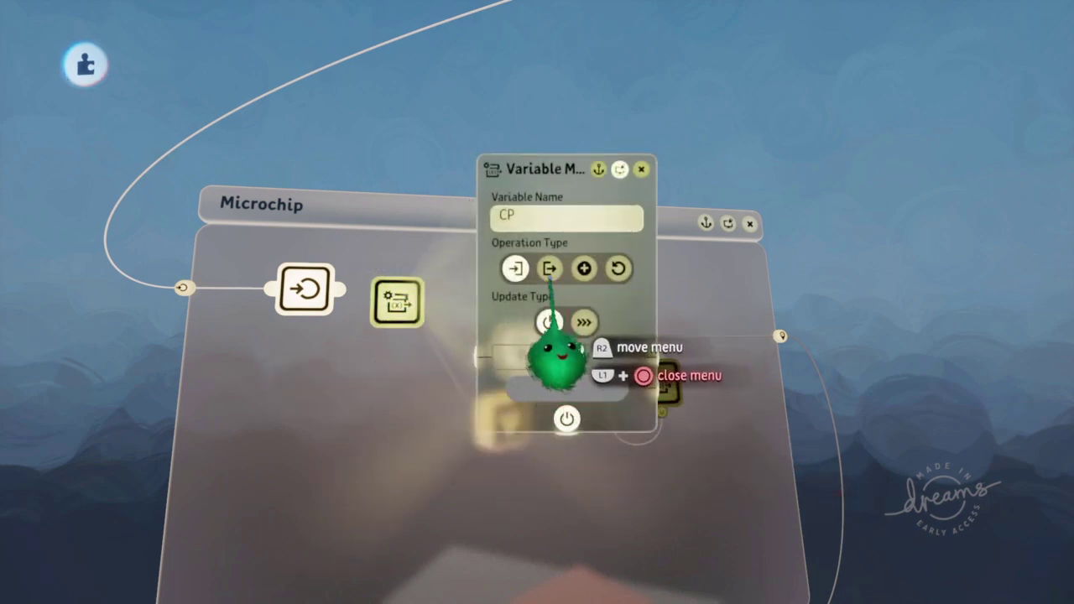
click(549, 269)
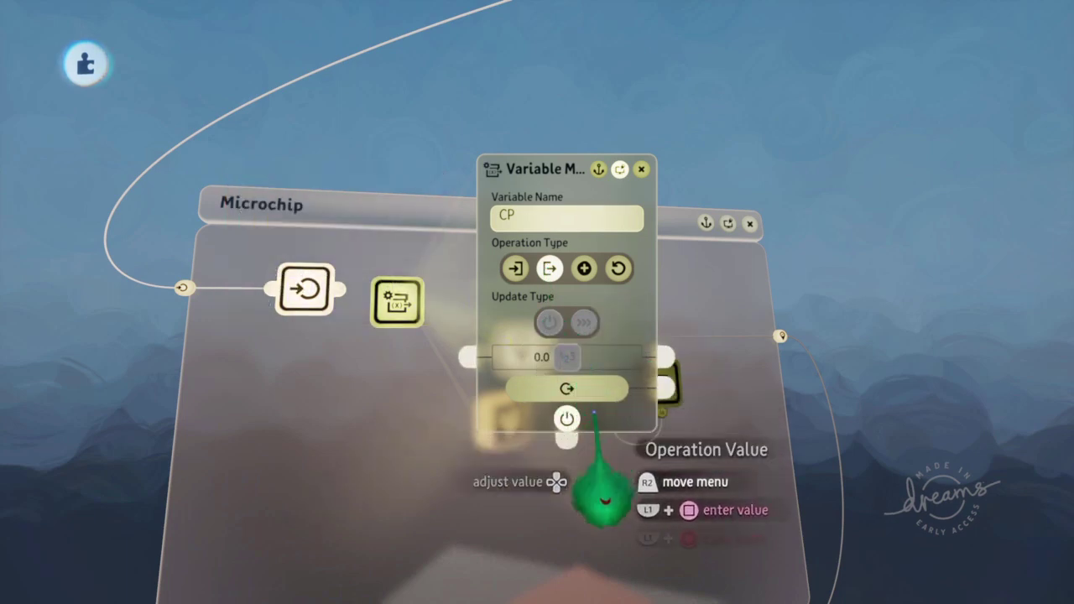
drag(597, 397, 279, 397)
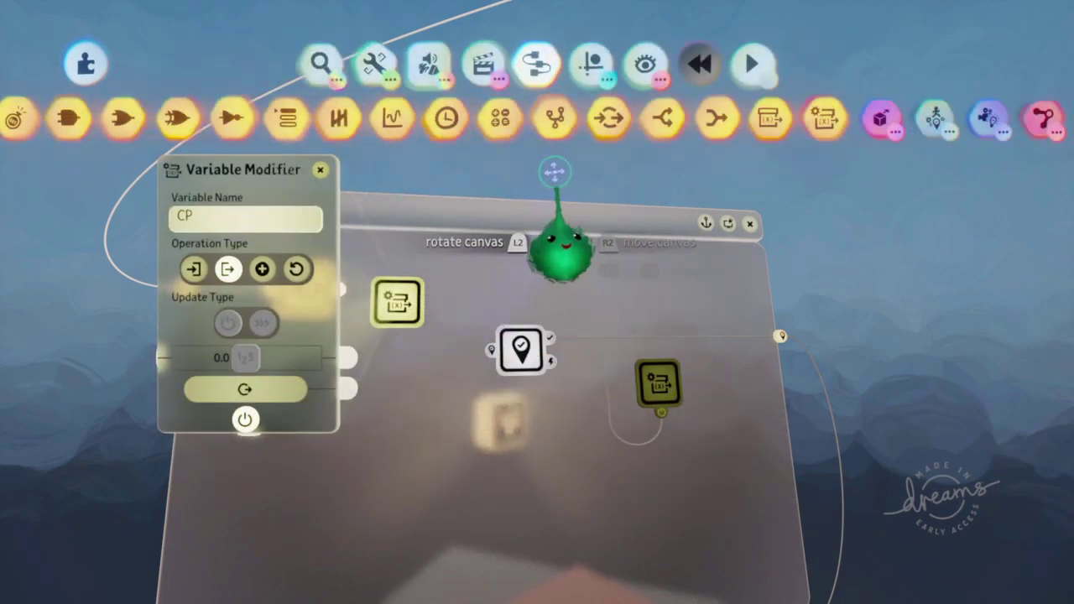
Step: Stamp a Calculator, wire the second Variable Modifier's output to input A, and line both gadgets up beside the Signal Manipulator
click(500, 118)
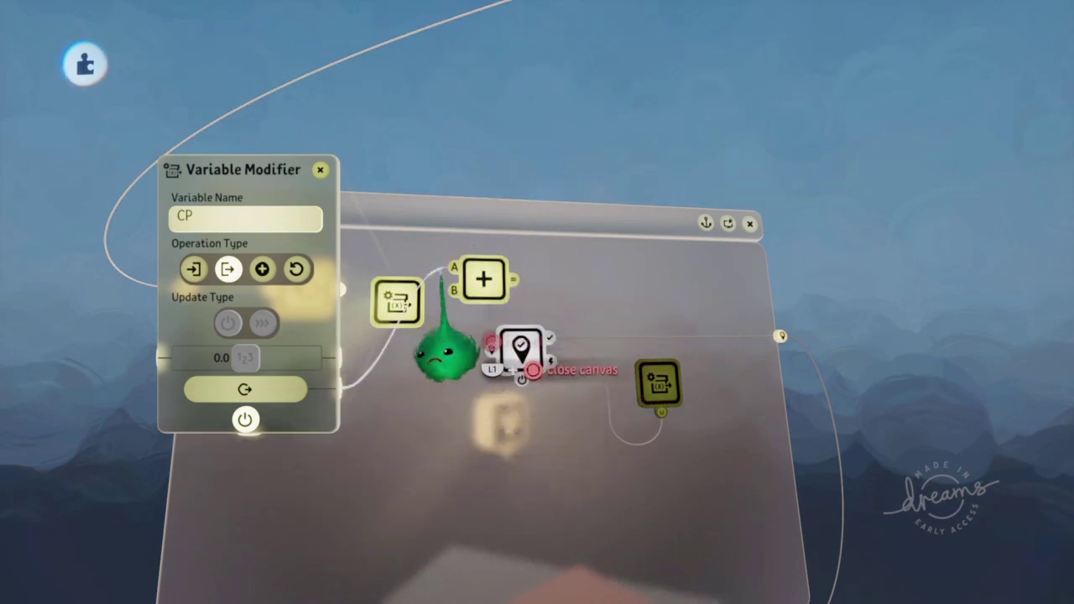
key(Escape)
drag(383, 372, 562, 334)
drag(384, 352, 183, 346)
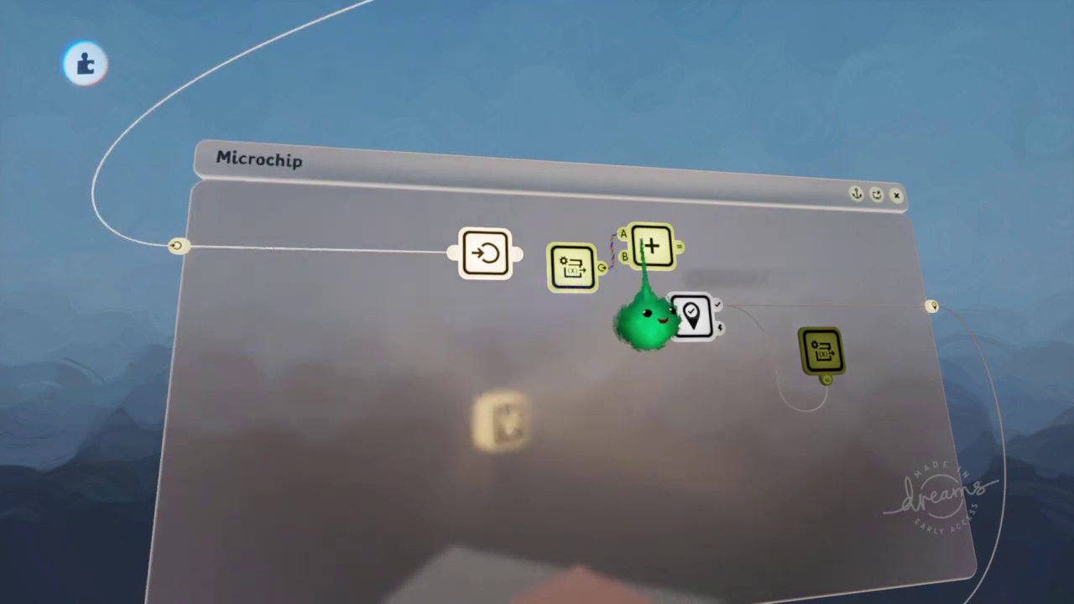
drag(491, 329, 357, 382)
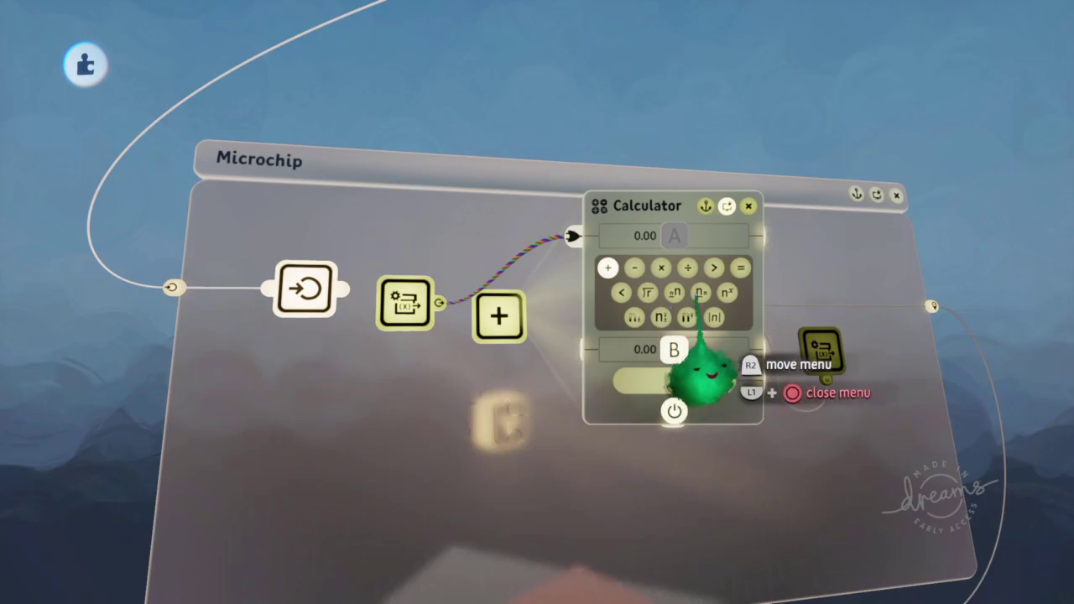
Step: Set the Calculator's operation to equals and enter its B value
click(740, 268)
click(674, 349)
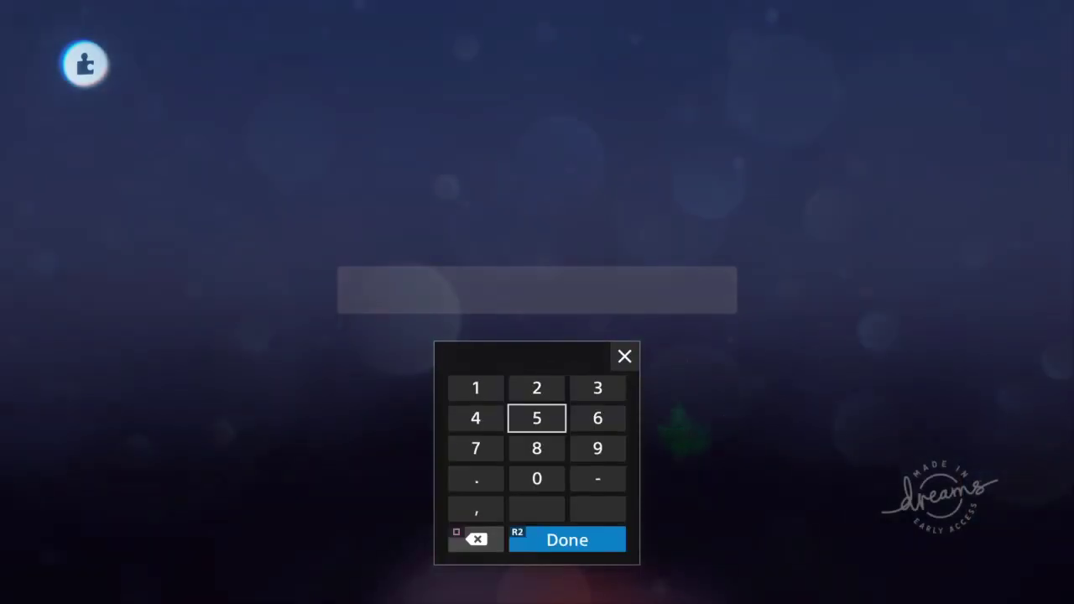
key(Escape)
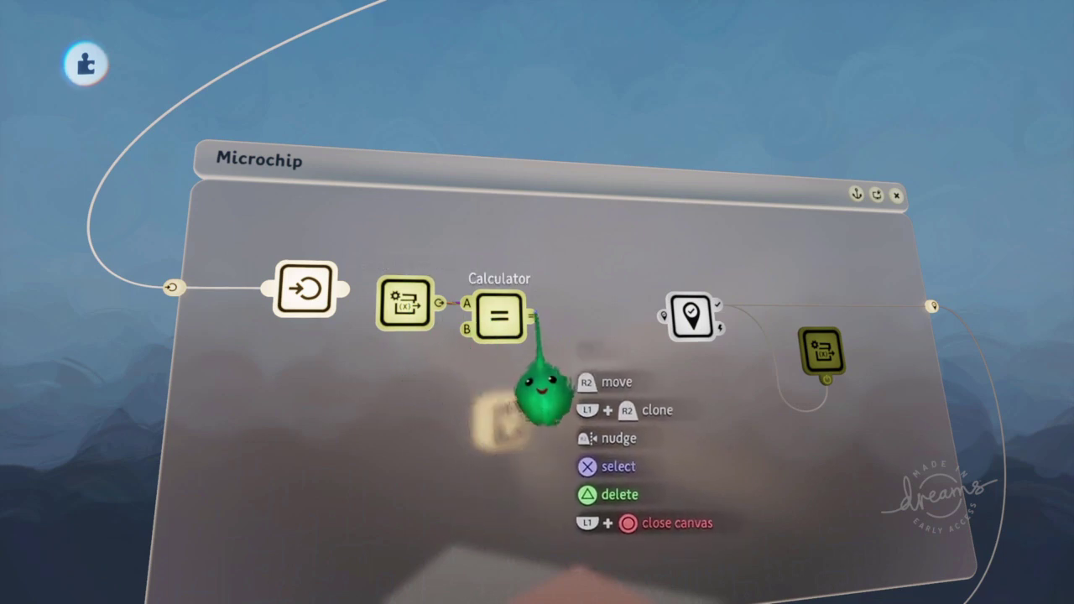
Step: Wire the Calculator's output to the Checkpoint's input and the Signal Manipulator's output to the second Variable Modifier's power
click(663, 315)
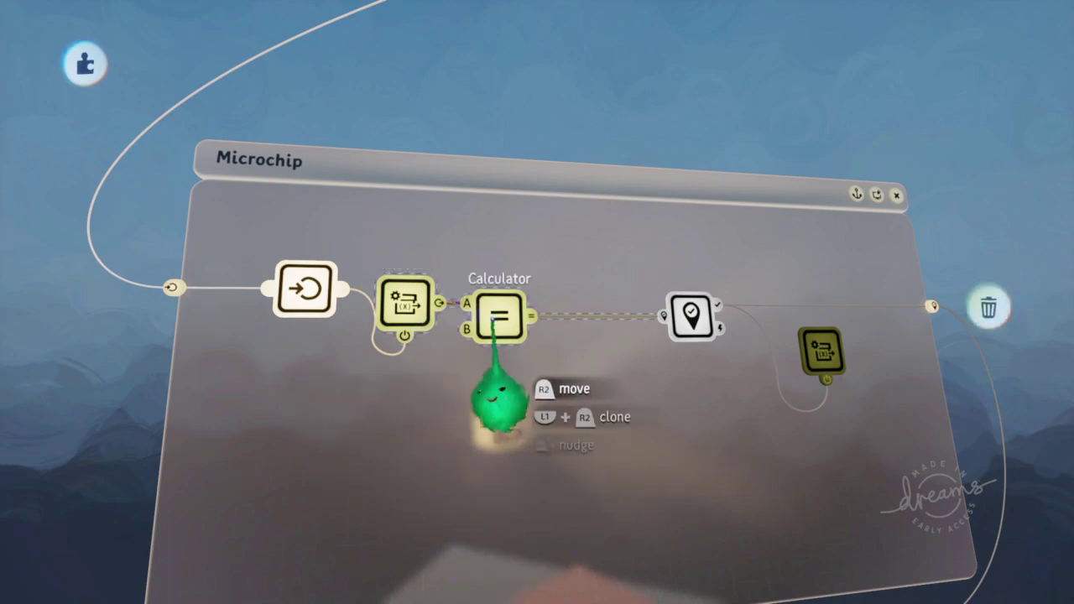
scroll(566, 433, down, 3)
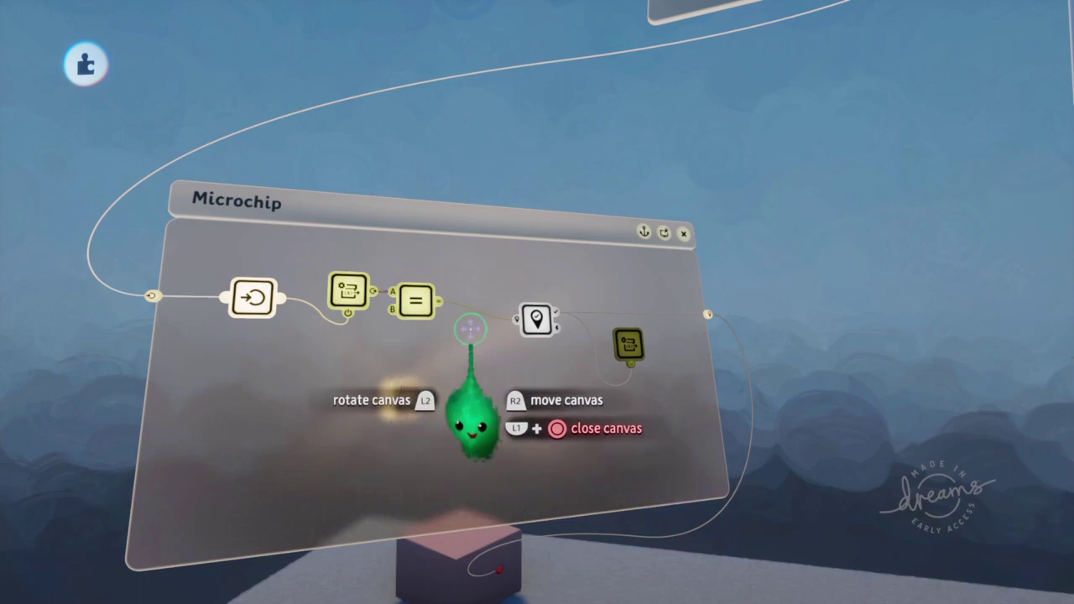
Step: Test the scene in play mode with the puppet and return to edit mode
key(Escape)
key(Escape)
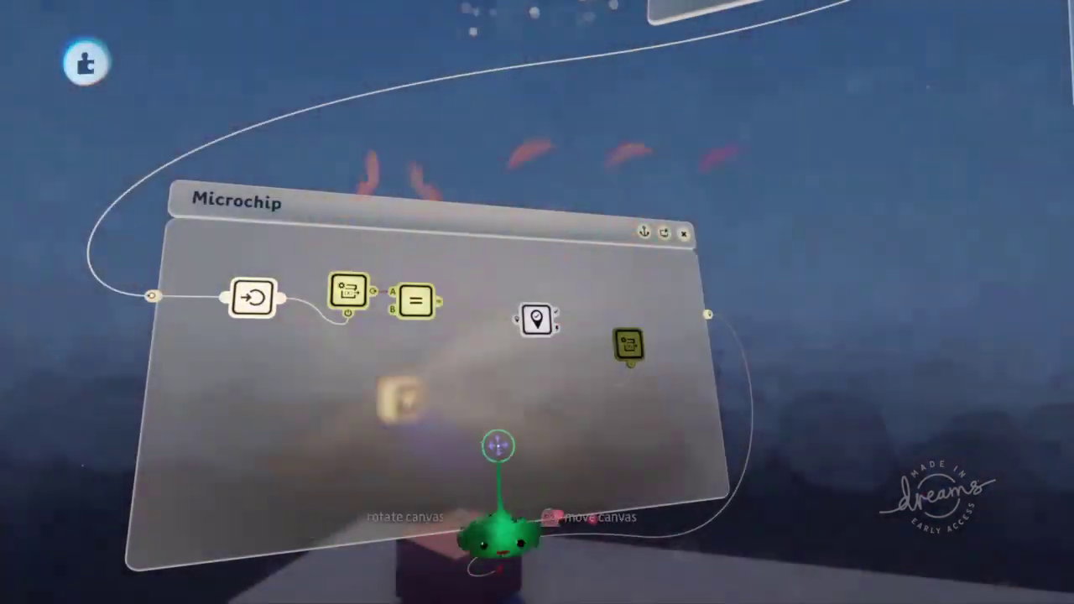
key(Escape)
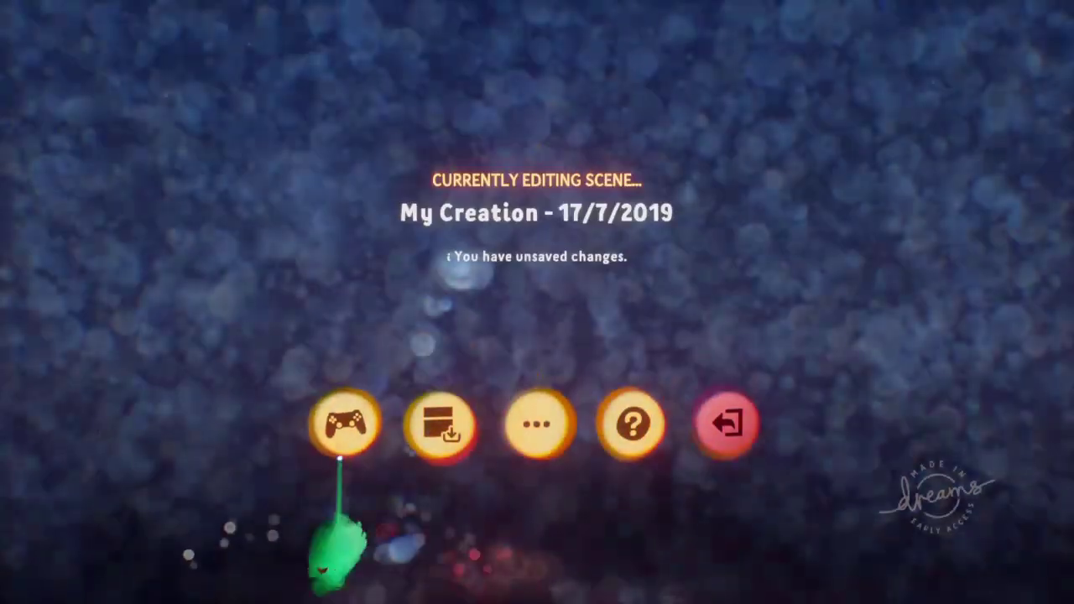
click(343, 429)
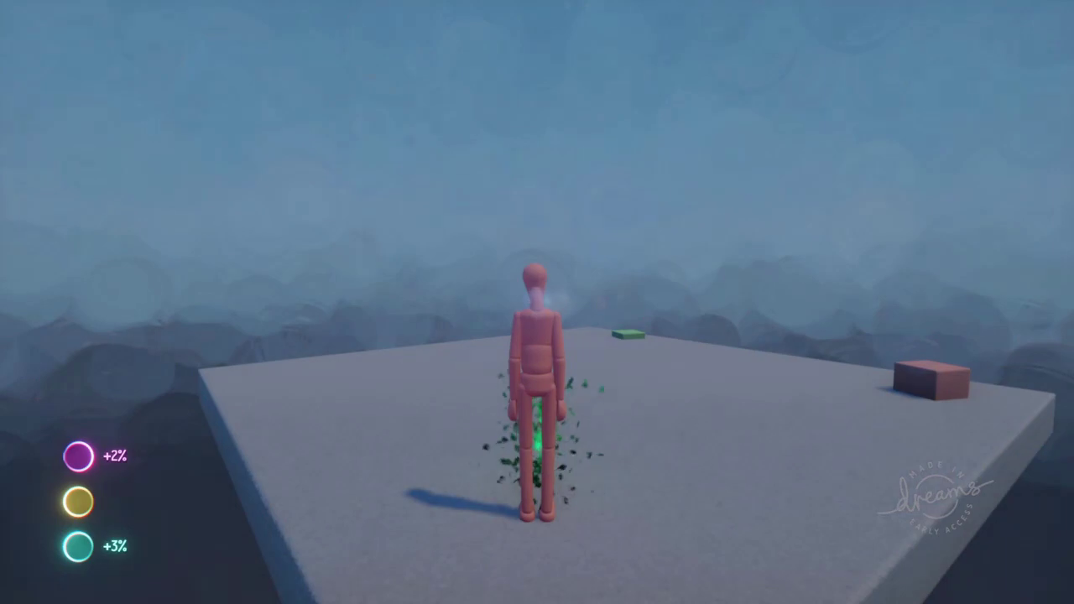
key(Escape)
click(402, 416)
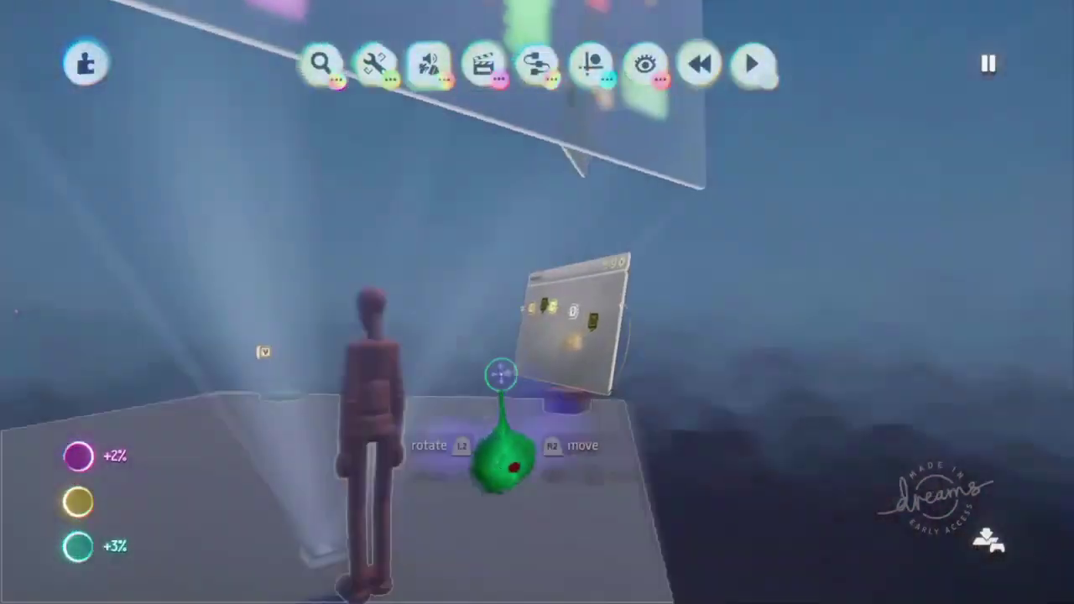
Step: Examine the Checkpoint gadget's properties and move the Microchip canvas higher above the checkpoint cube
scroll(524, 349, up, 3)
scroll(551, 286, up, 5)
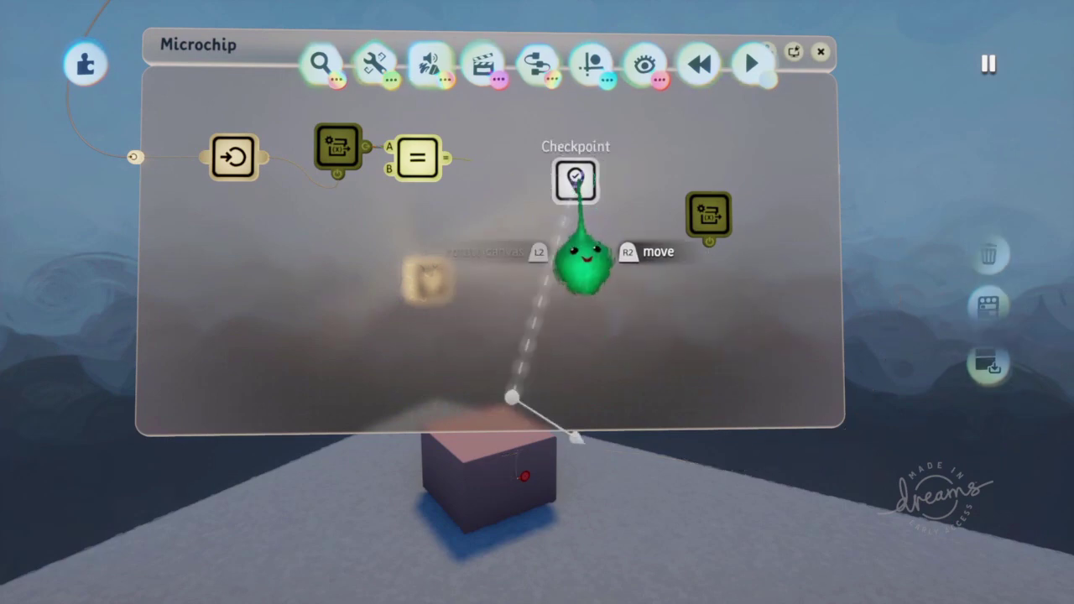
click(576, 180)
drag(559, 259, 359, 210)
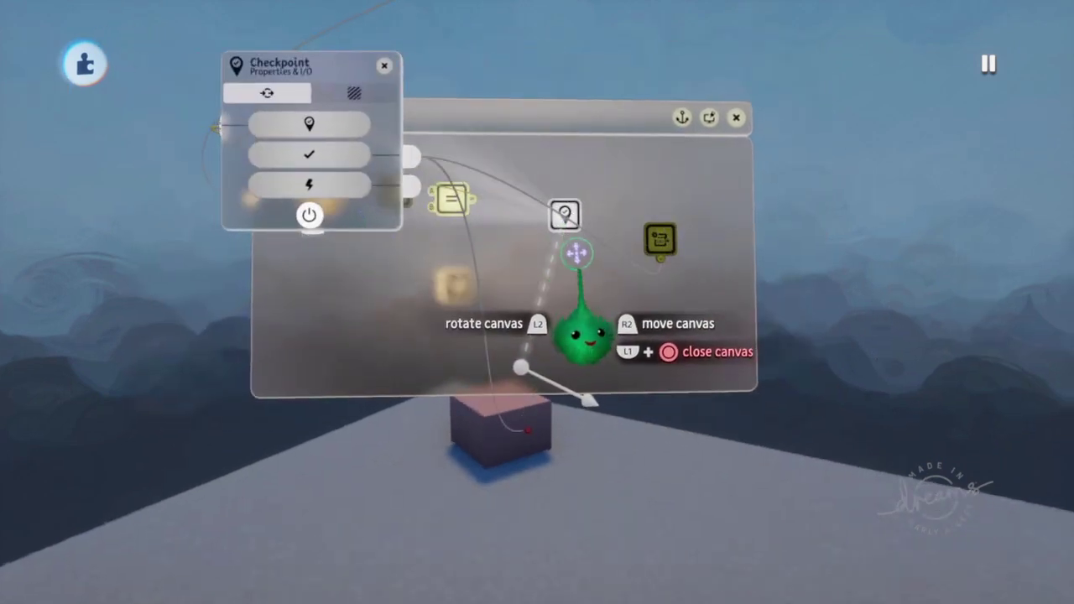
middle_drag(576, 254, 424, 194)
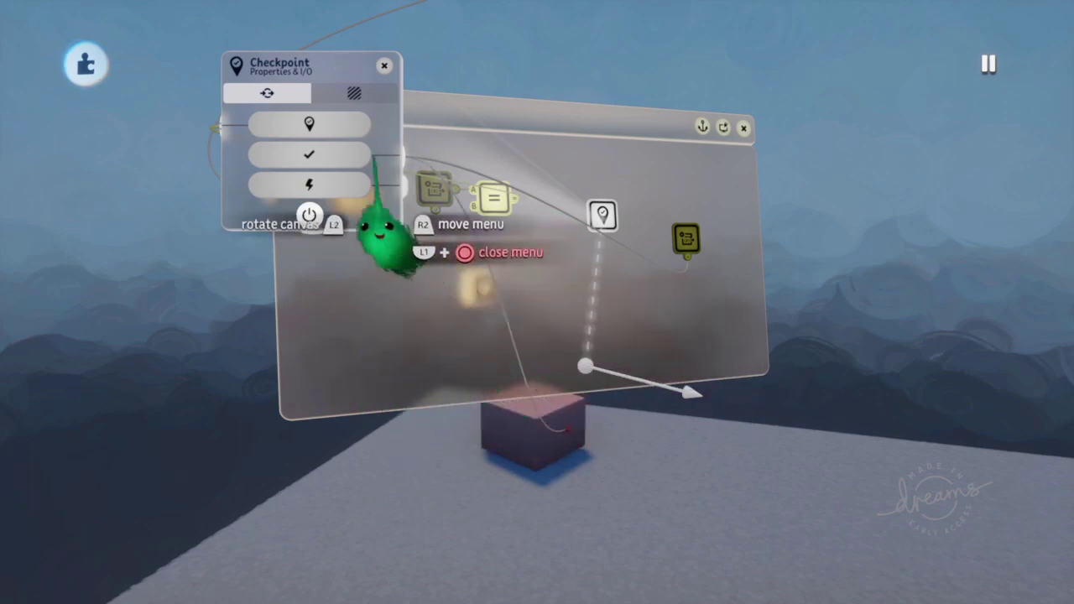
key(Escape)
drag(532, 300, 422, 153)
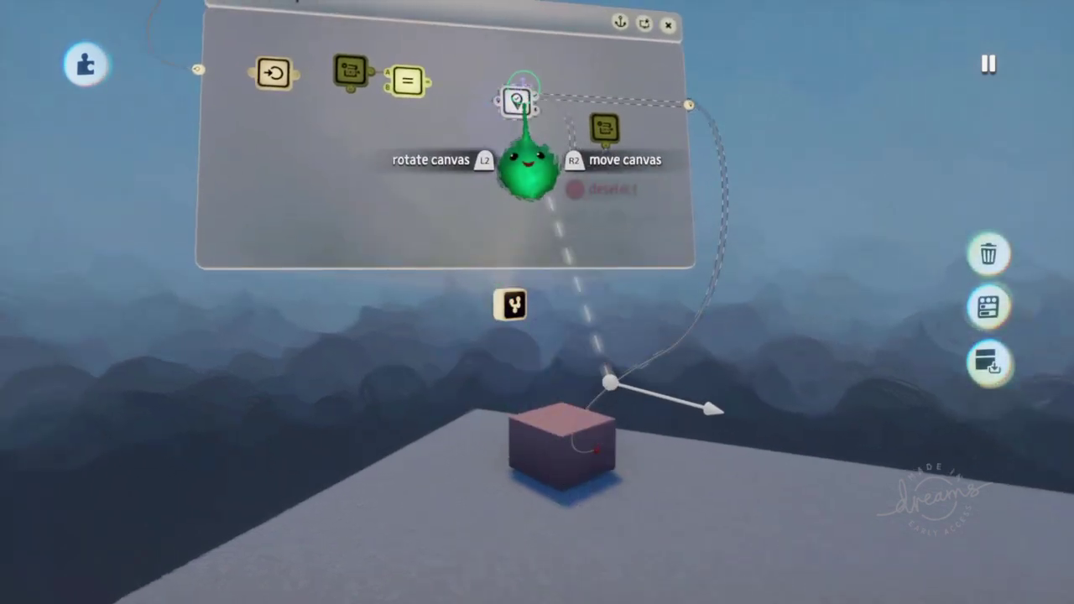
Step: Review the Checkpoint gadget's zone shape and zone size settings and return to its main properties
click(517, 99)
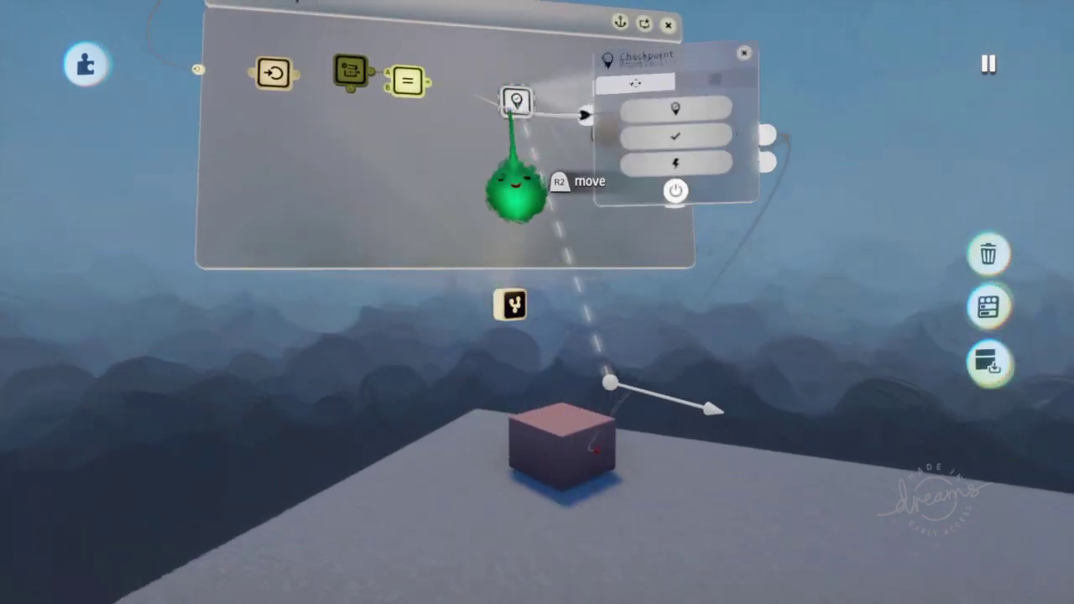
click(735, 80)
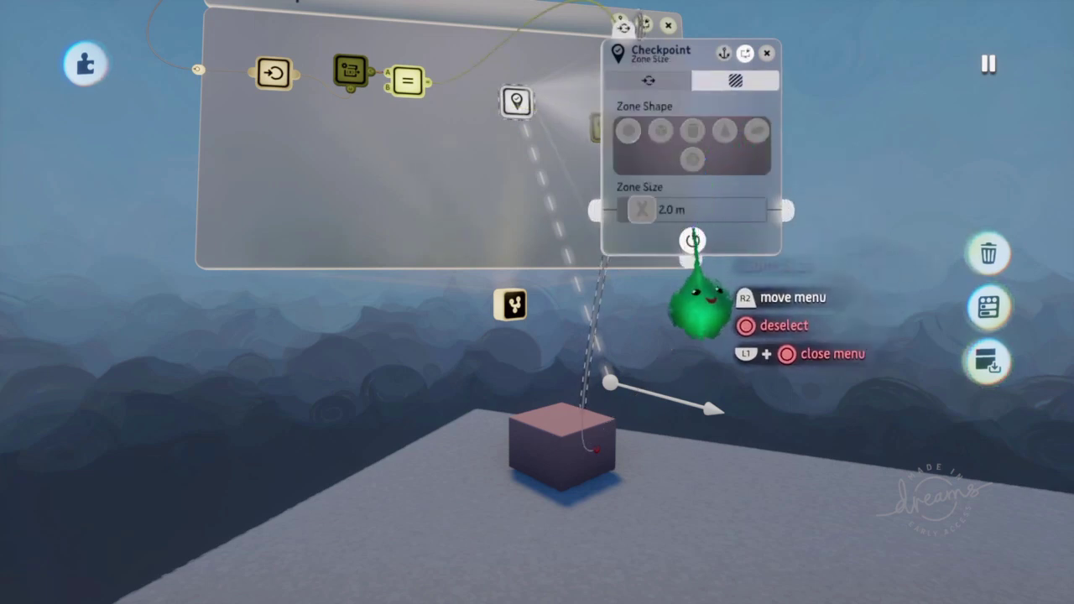
drag(693, 241, 904, 291)
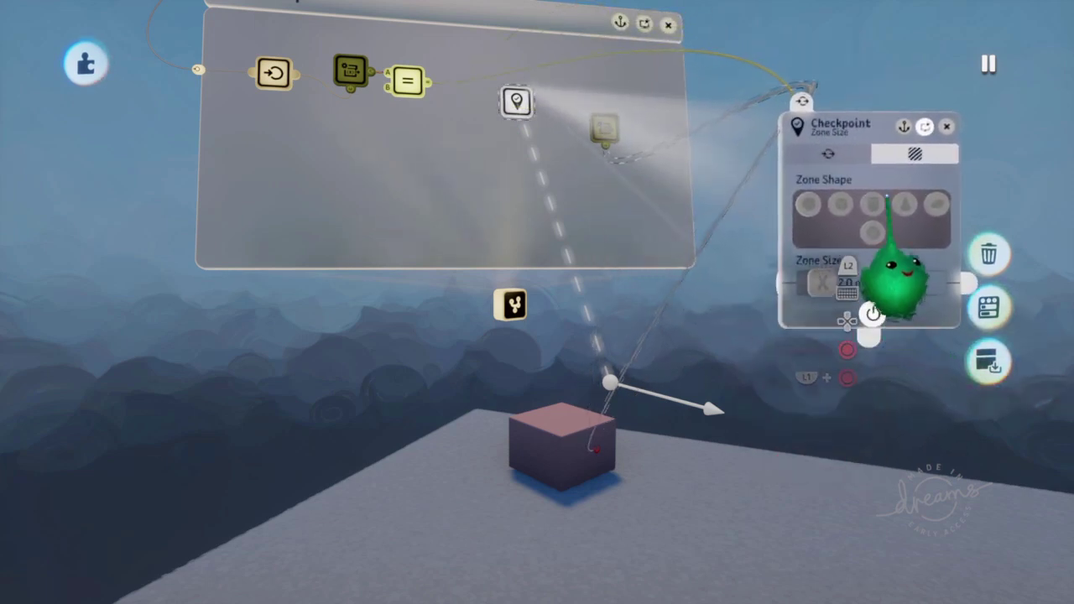
click(828, 154)
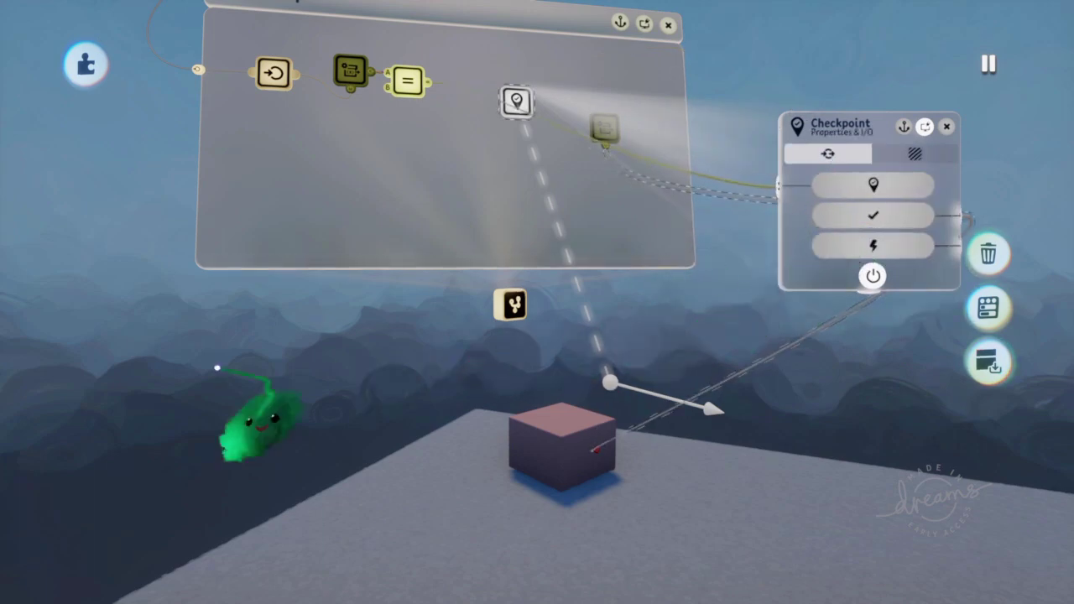
Step: Try disconnecting the Calculator's wire from the Checkpoint's input, undo the change and close the gadget's properties
drag(806, 186, 835, 220)
drag(833, 259, 808, 365)
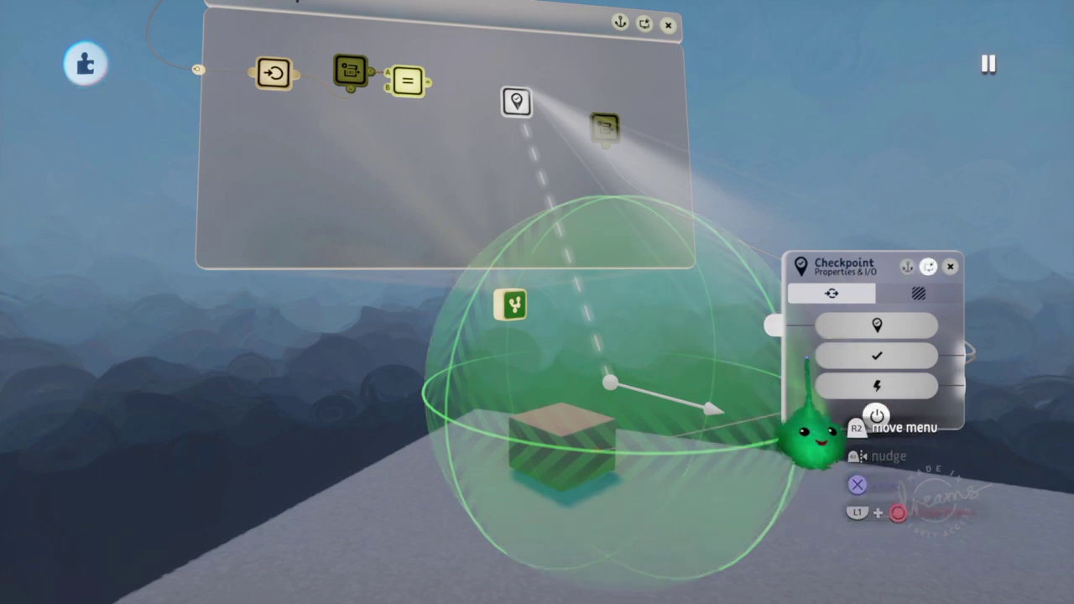
drag(810, 439, 760, 306)
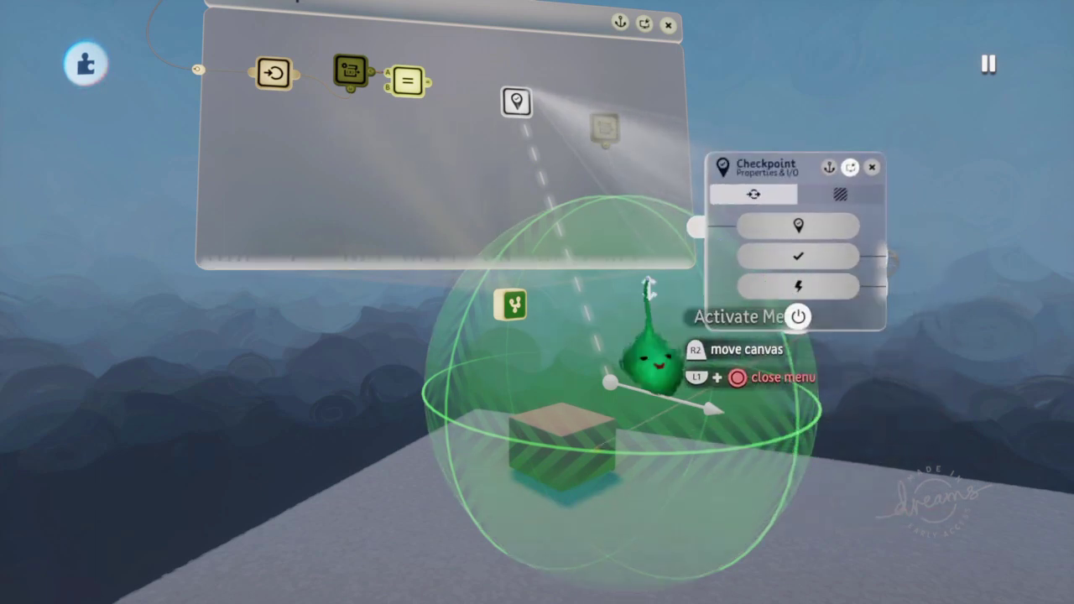
key(ctrl+z)
key(ctrl+z)
drag(807, 360, 758, 168)
key(Escape)
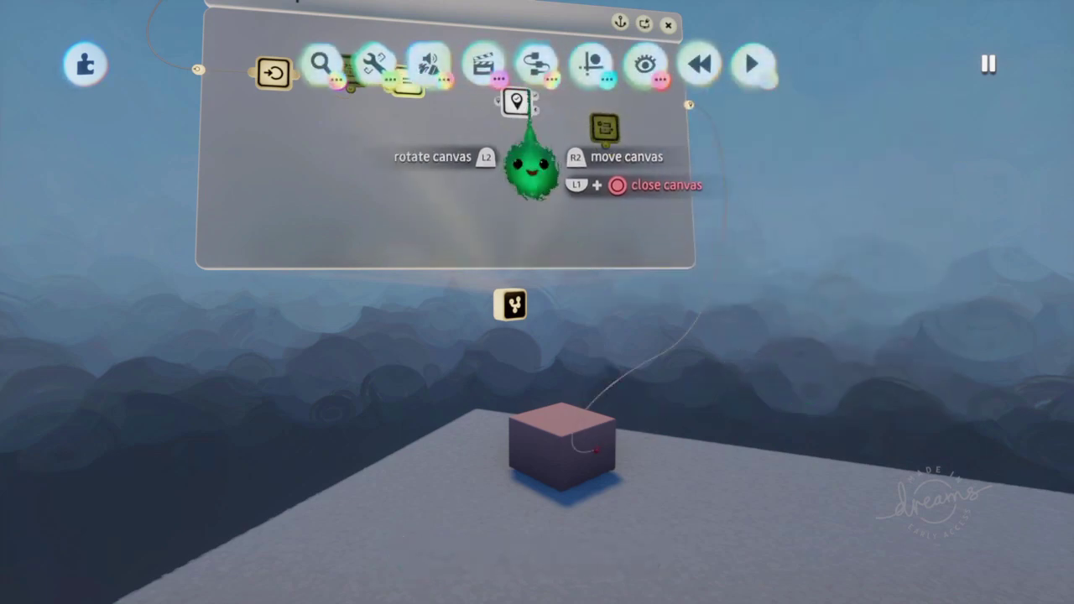
Step: Add a Trigger Zone gadget to the Microchip below the Checkpoint gadget
click(535, 65)
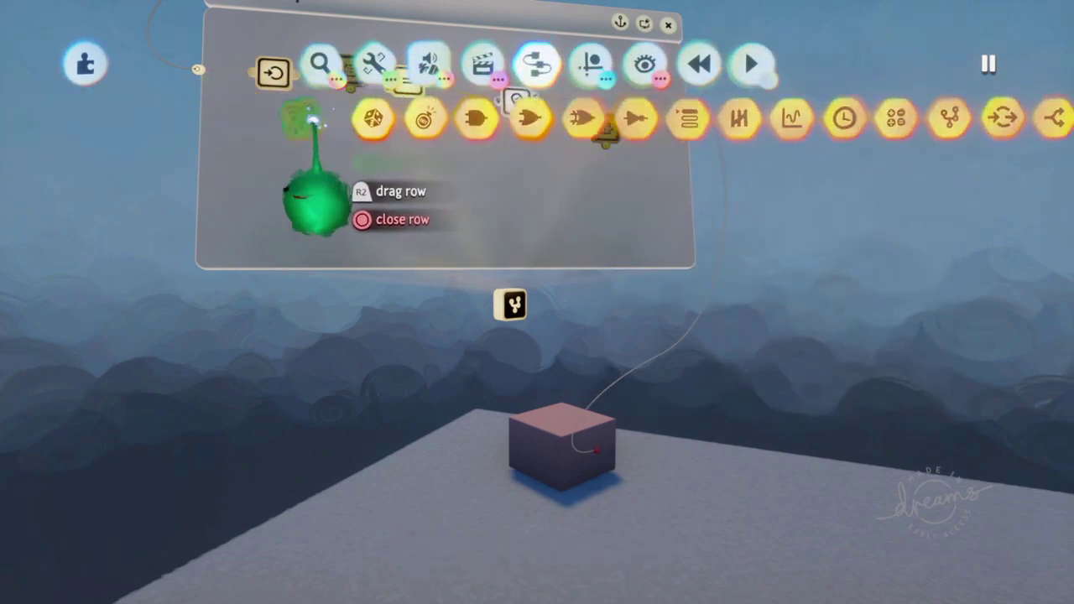
click(311, 119)
drag(599, 124, 894, 139)
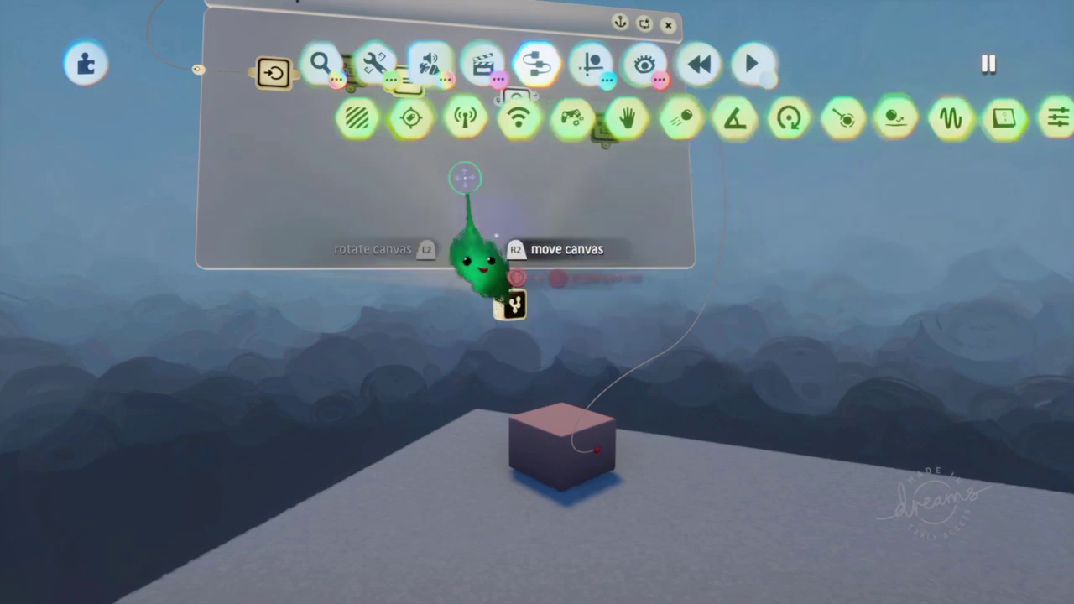
click(354, 118)
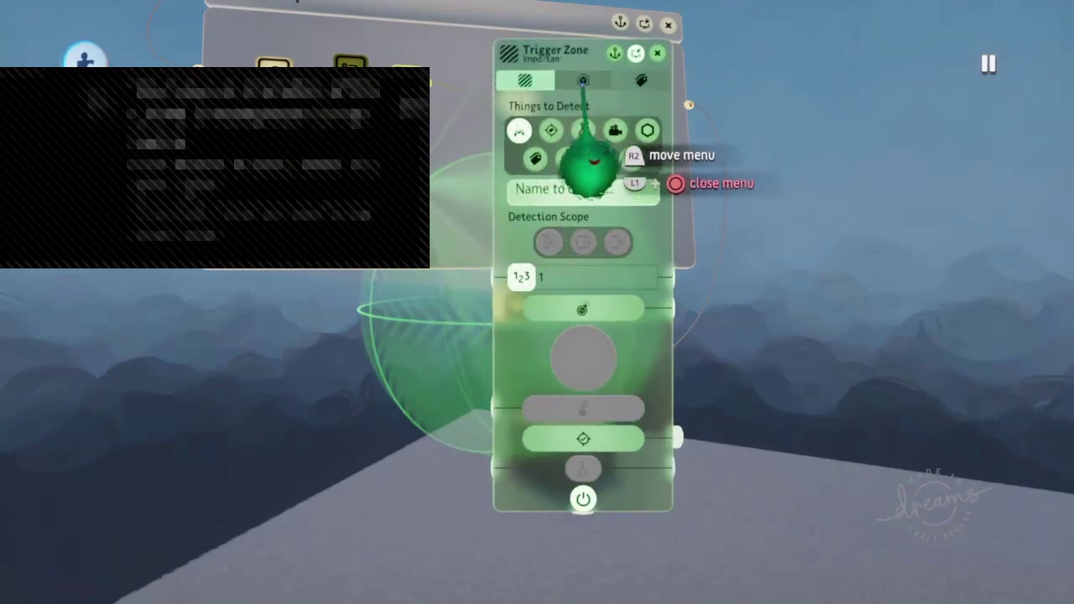
Step: Move the Trigger Zone's properties aside and wire its detected output to the Checkpoint gadget's input, closing the properties
click(584, 81)
drag(585, 176, 238, 270)
click(290, 172)
drag(275, 362, 261, 255)
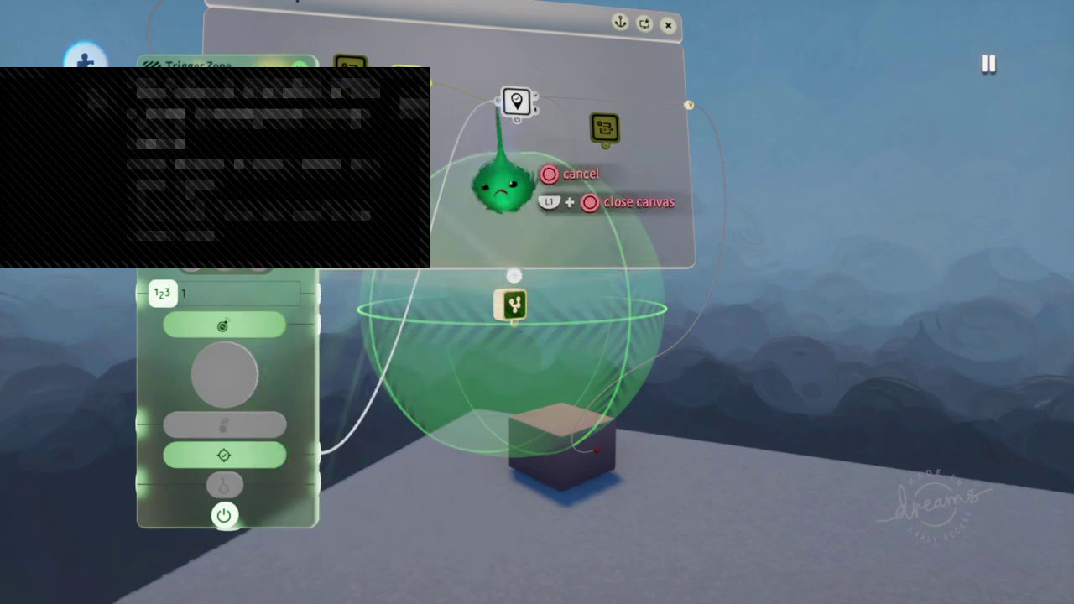
key(Escape)
Step: Enlarge the trigger zone so that it surrounds the checkpoint cube, and deselect it
middle_drag(408, 272, 339, 345)
drag(330, 339, 458, 378)
middle_drag(459, 378, 496, 459)
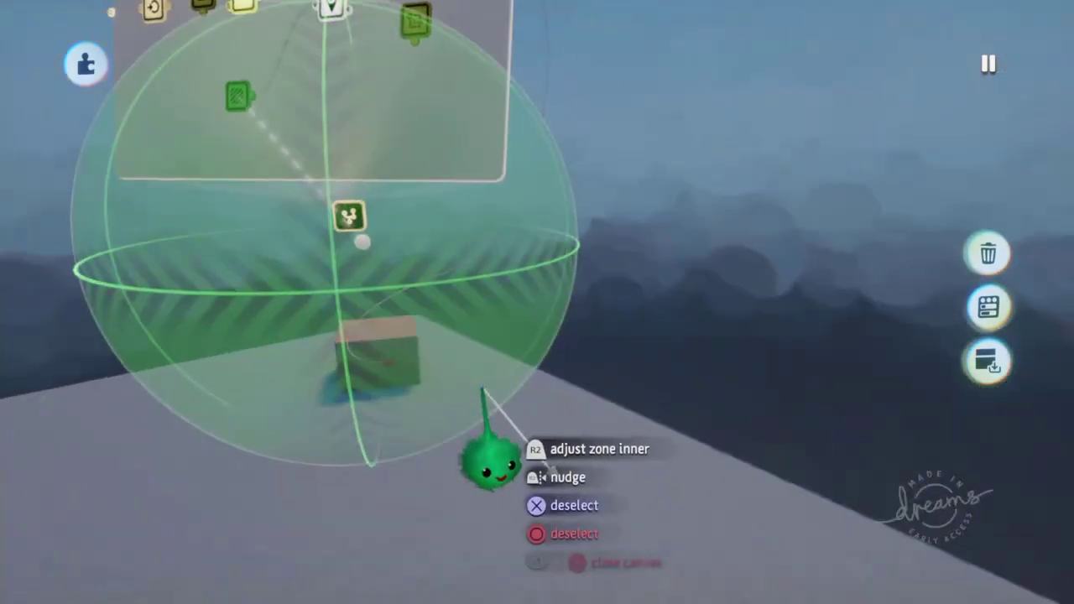
key(Escape)
key(Escape)
Step: Test the trigger zone setup in play mode and return to edit mode
click(346, 400)
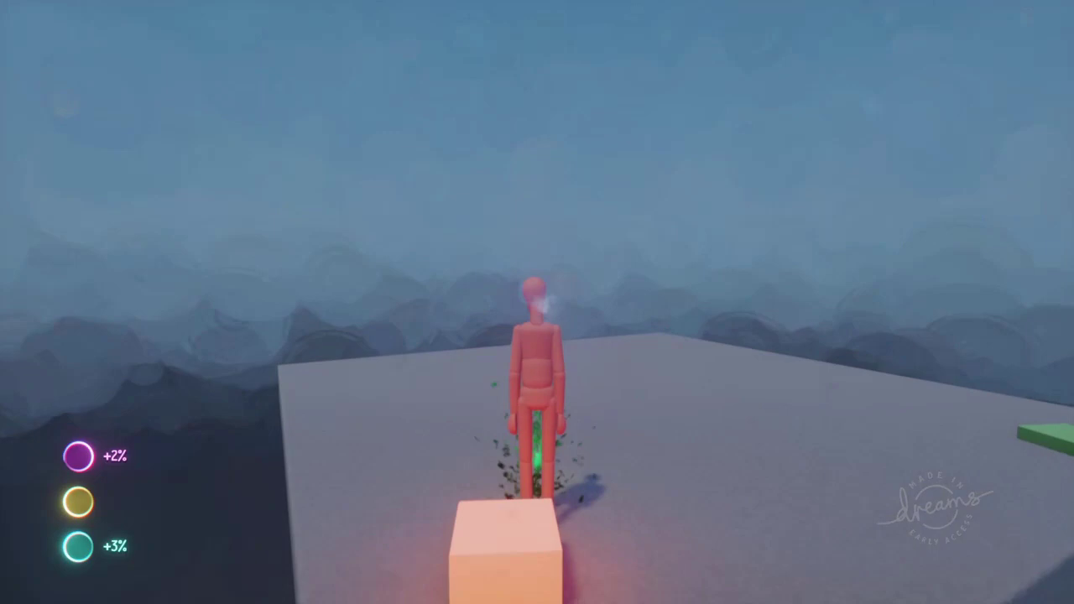
key(Escape)
click(397, 419)
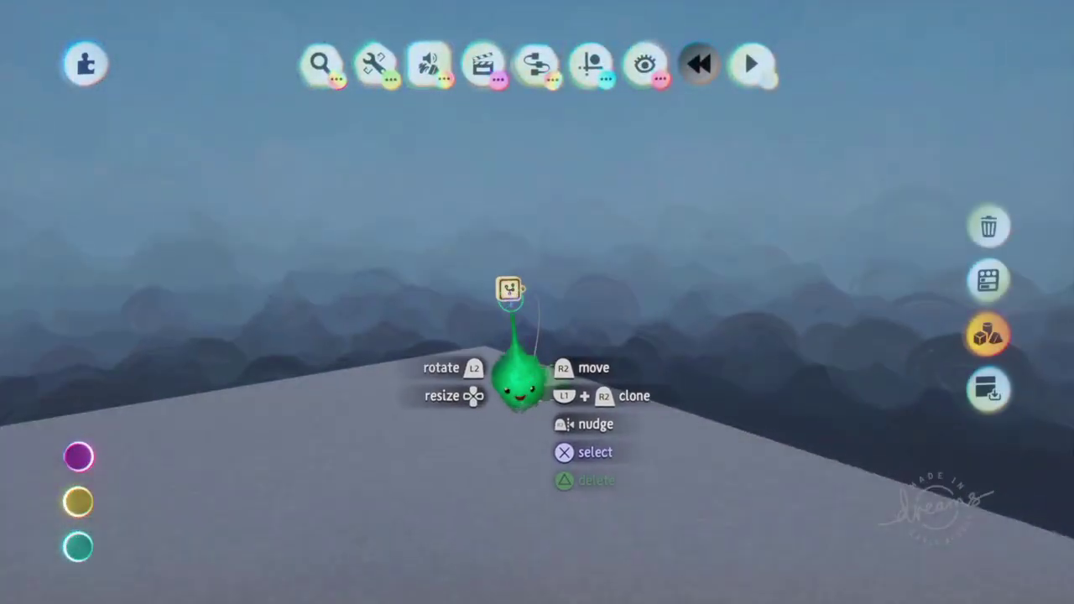
Step: Check the Group physical properties of the green block on the platform and close them
click(518, 382)
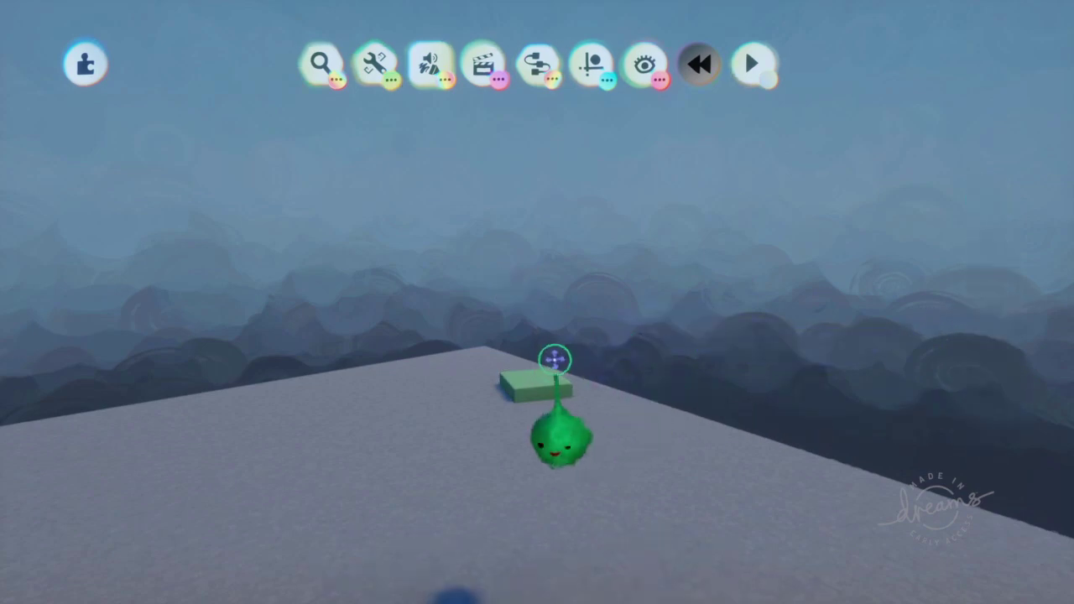
click(551, 377)
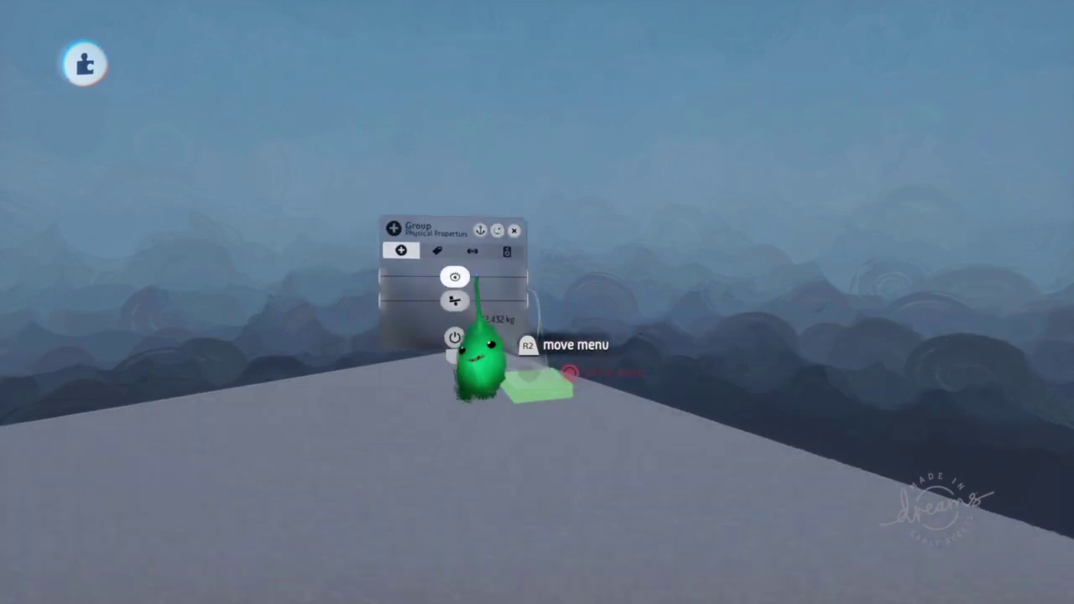
key(Escape)
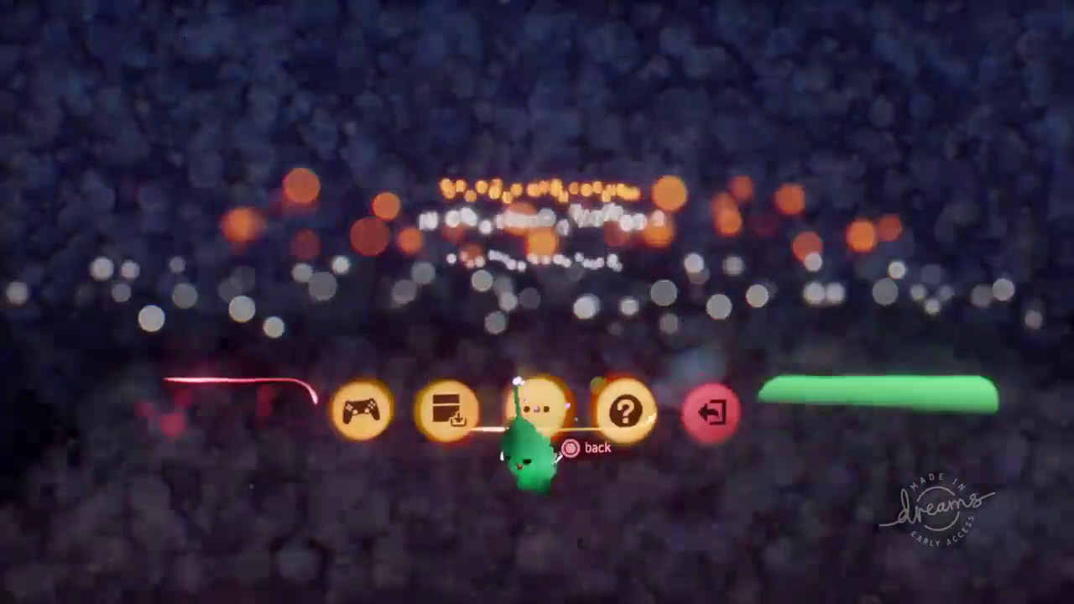
Step: Return to the scene and review the persistence setting of the CP variable
key(Escape)
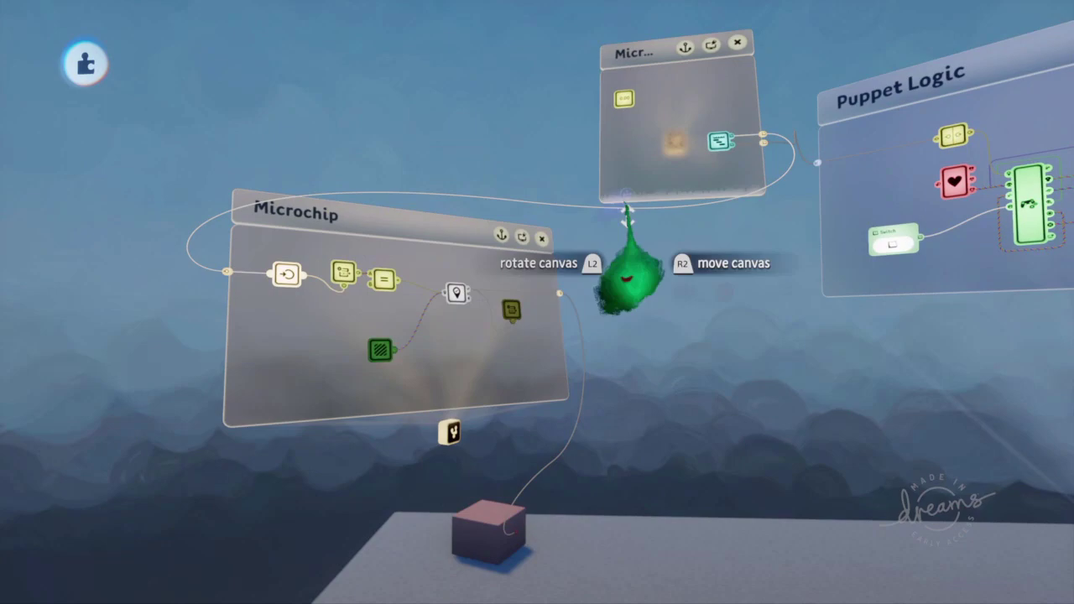
click(634, 112)
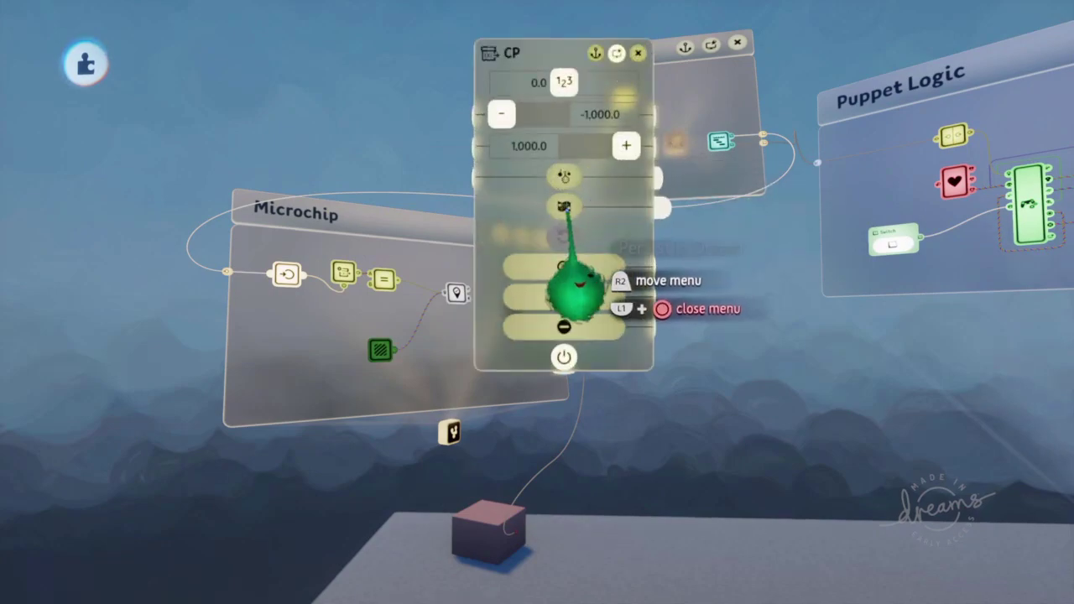
key(Escape)
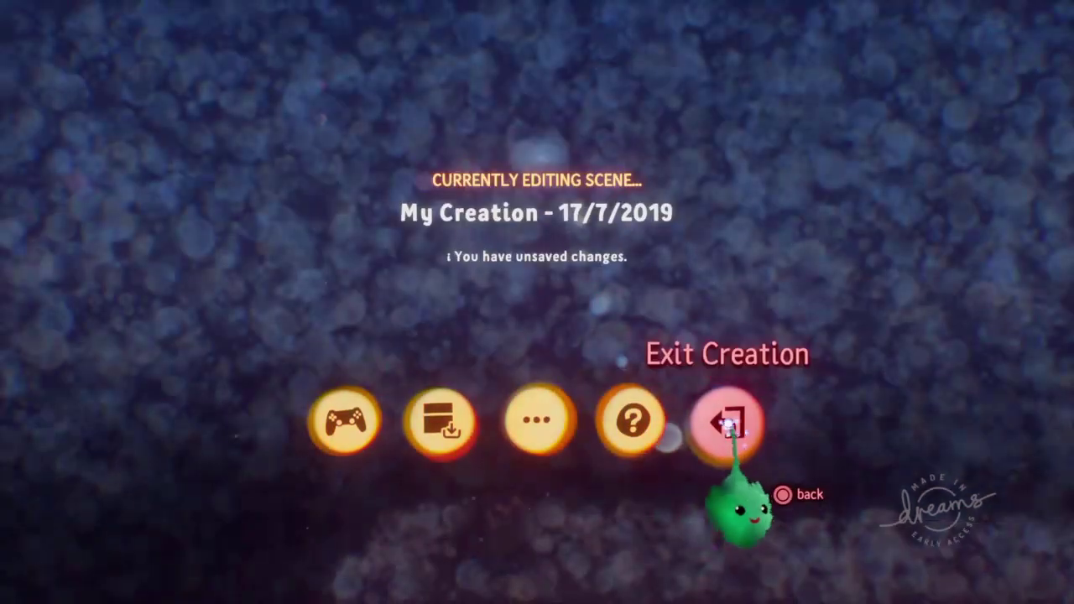
Step: Exit the creation and save the scene's unsaved changes
click(719, 423)
click(712, 381)
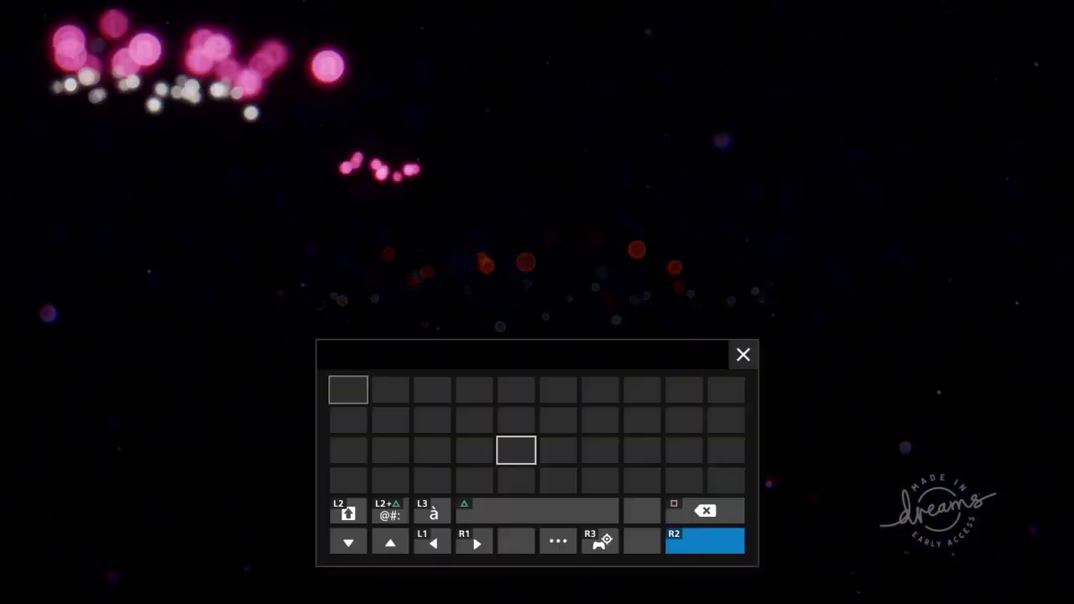
key(Return)
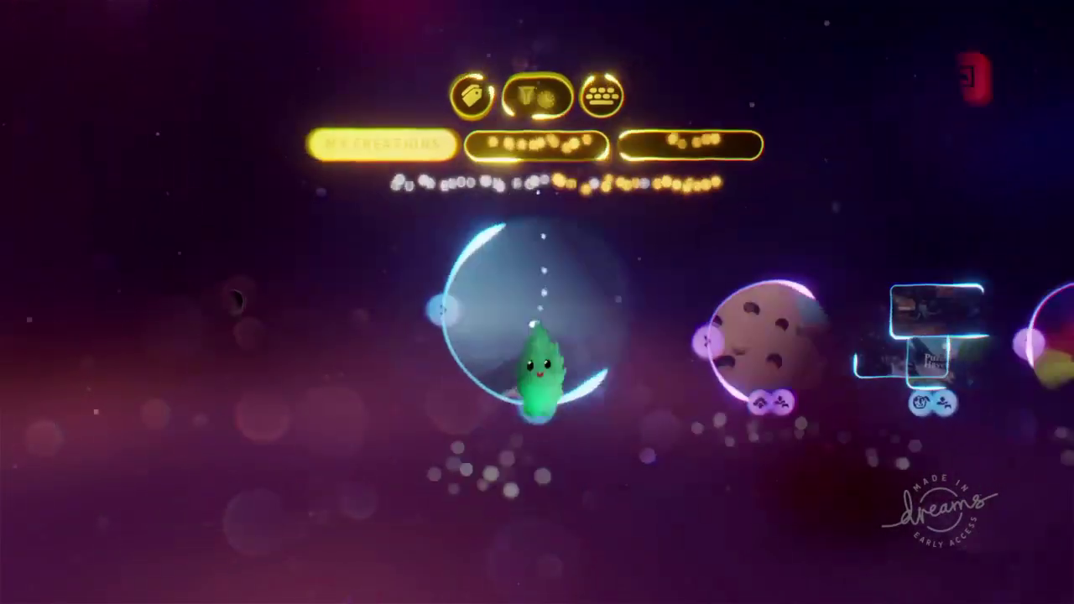
Step: Update the My Creation - 17/7/2019 scene inside the dream to the saved version and exit the dream editor
click(532, 416)
click(347, 305)
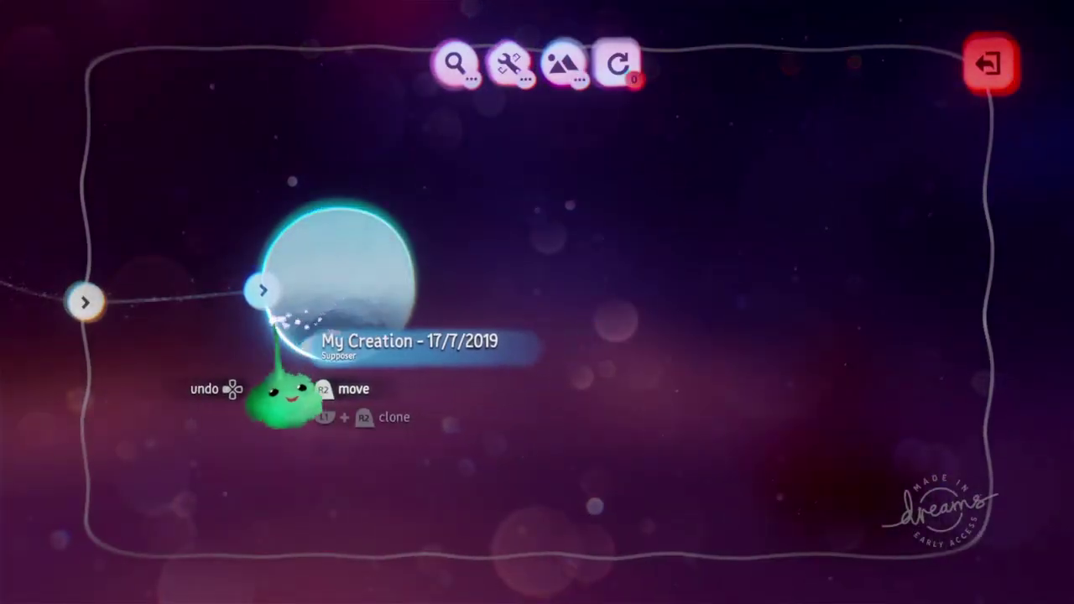
click(625, 84)
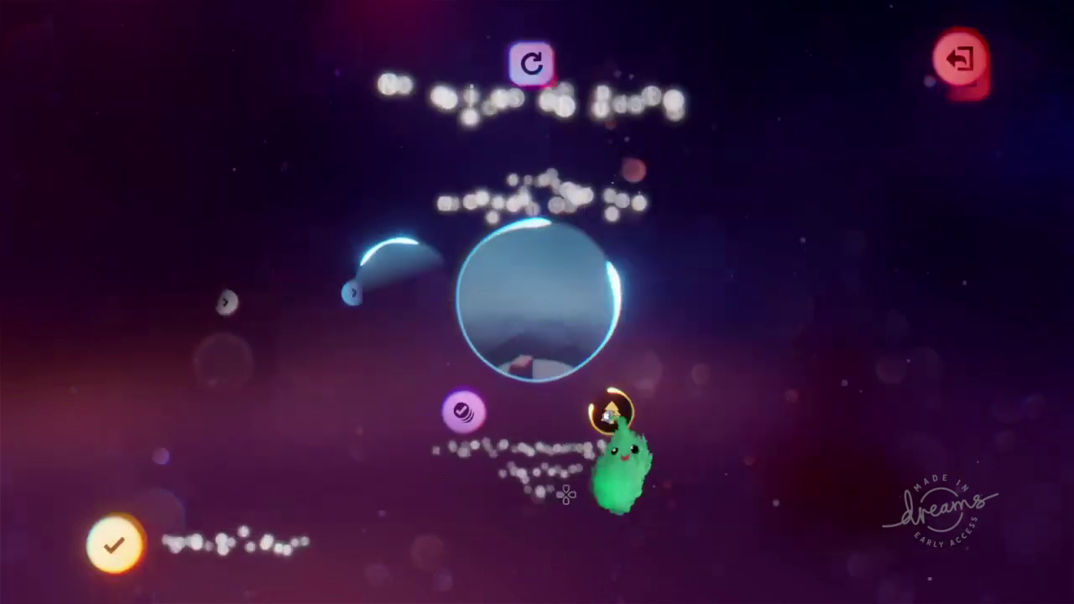
key(Escape)
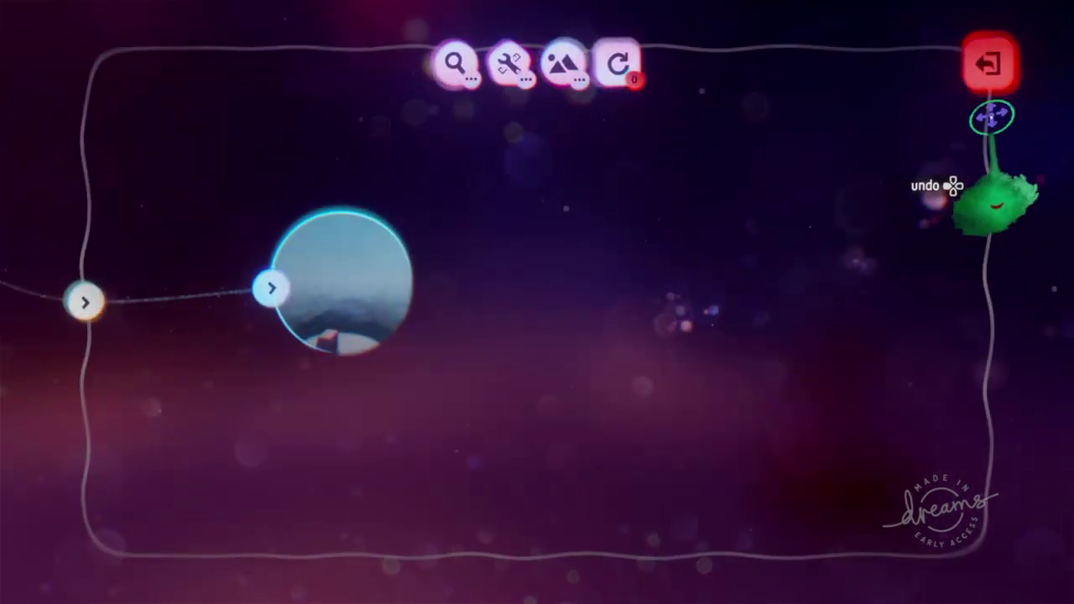
click(984, 70)
click(684, 422)
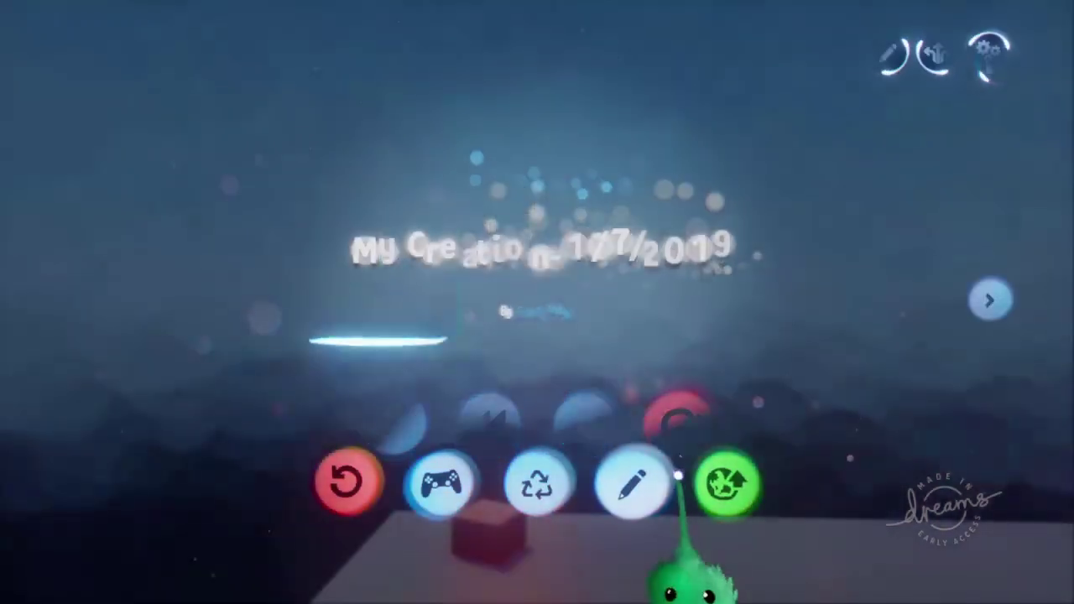
Step: Play the dream from its cover page and switch the scene to Edit Mode
click(452, 478)
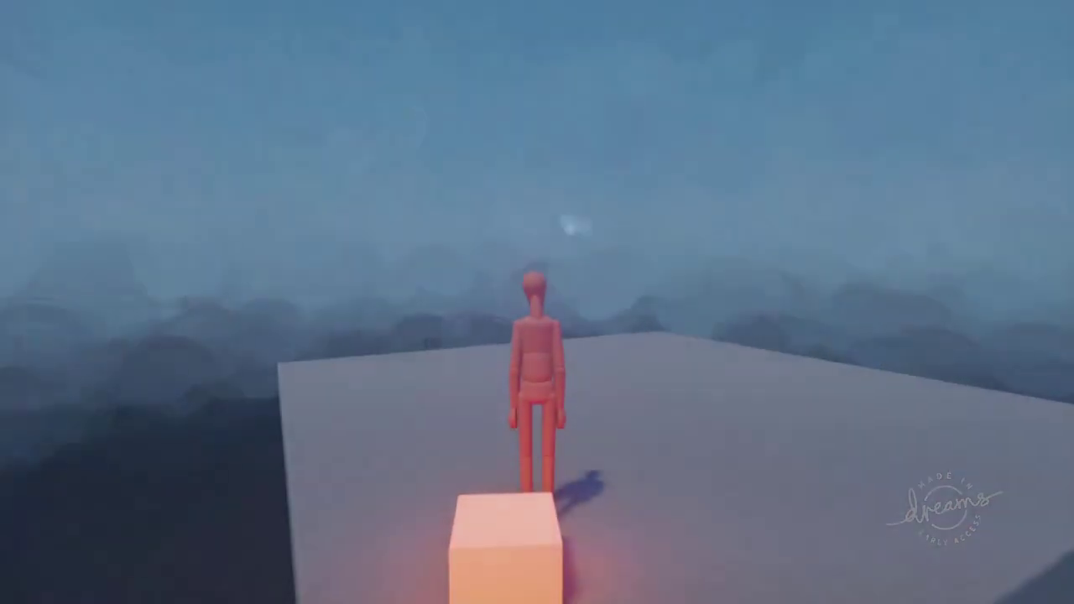
key(Escape)
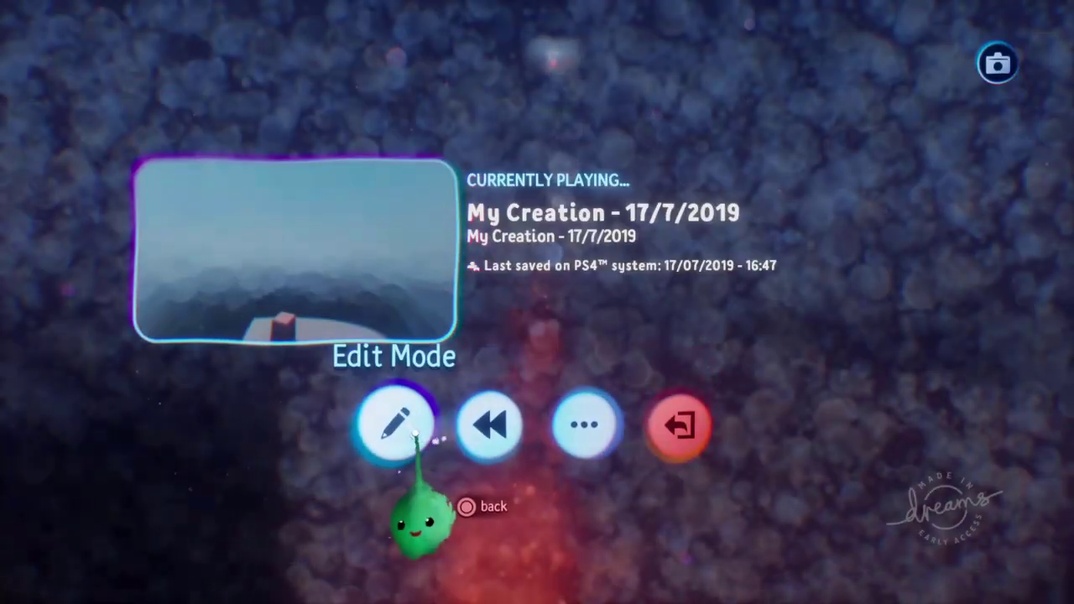
click(395, 412)
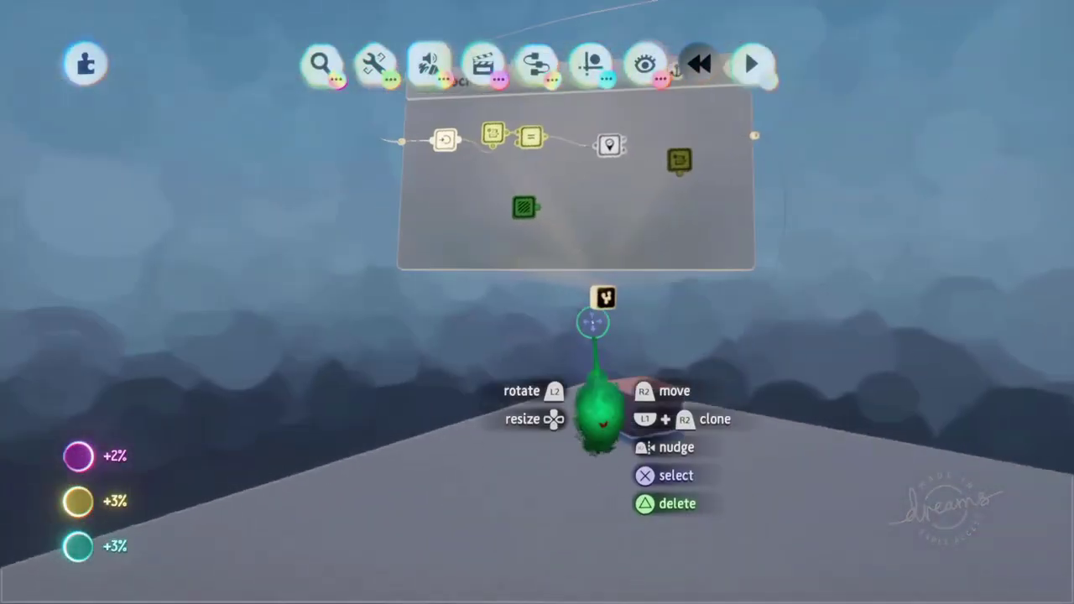
Step: Close the Microchip's canvas and attach the Microchip to the top face of the checkpoint cube
key(Escape)
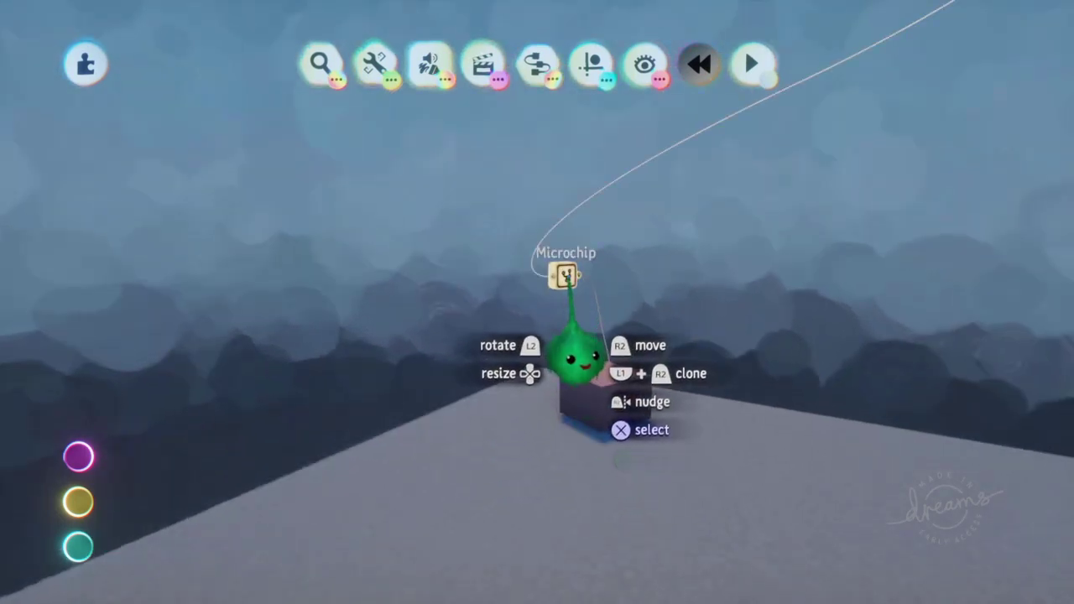
drag(566, 275, 607, 360)
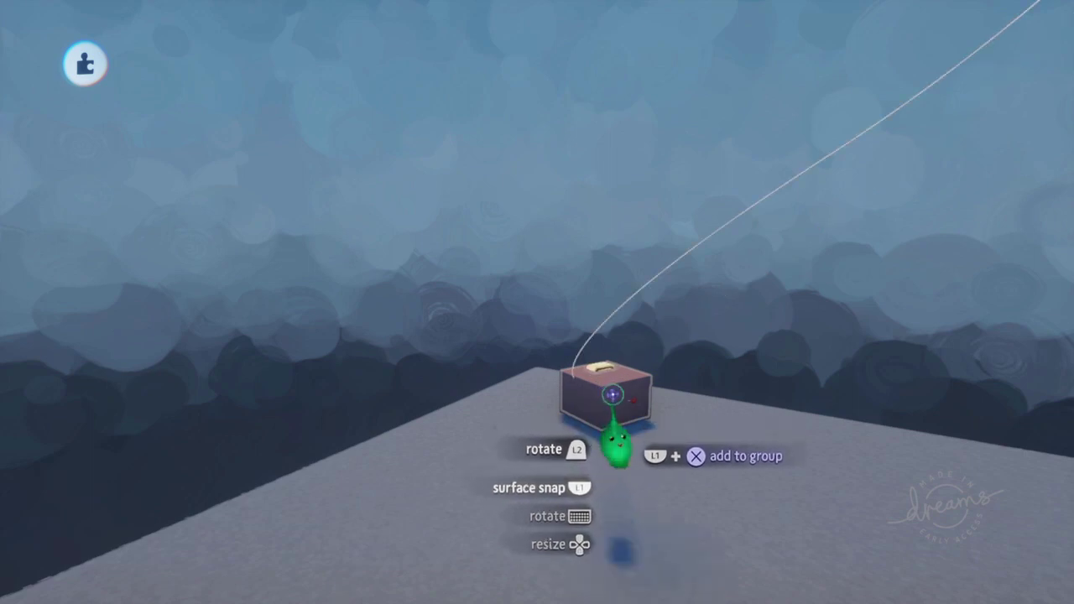
middle_drag(613, 395, 596, 365)
middle_drag(569, 323, 610, 423)
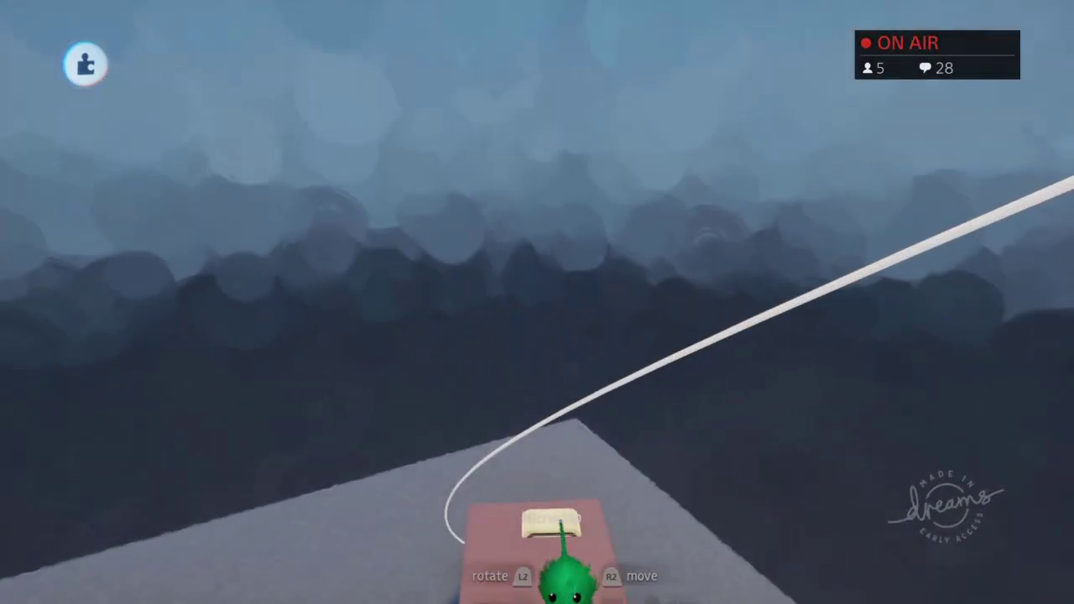
Step: Review the Microchip's checkpoint logic and clone the cube together with its Microchip
click(547, 560)
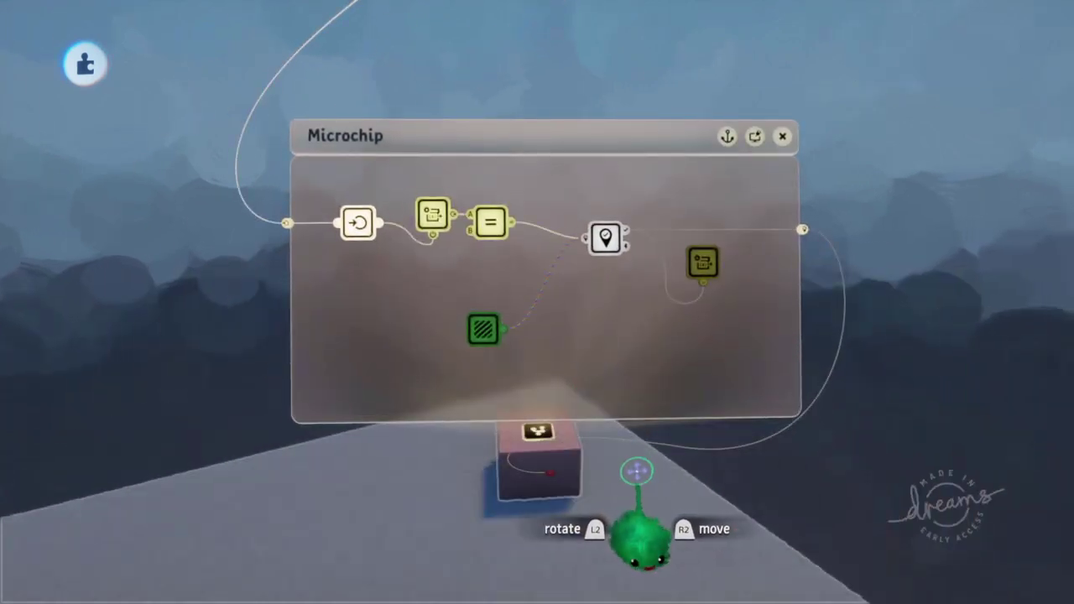
middle_drag(635, 470, 620, 445)
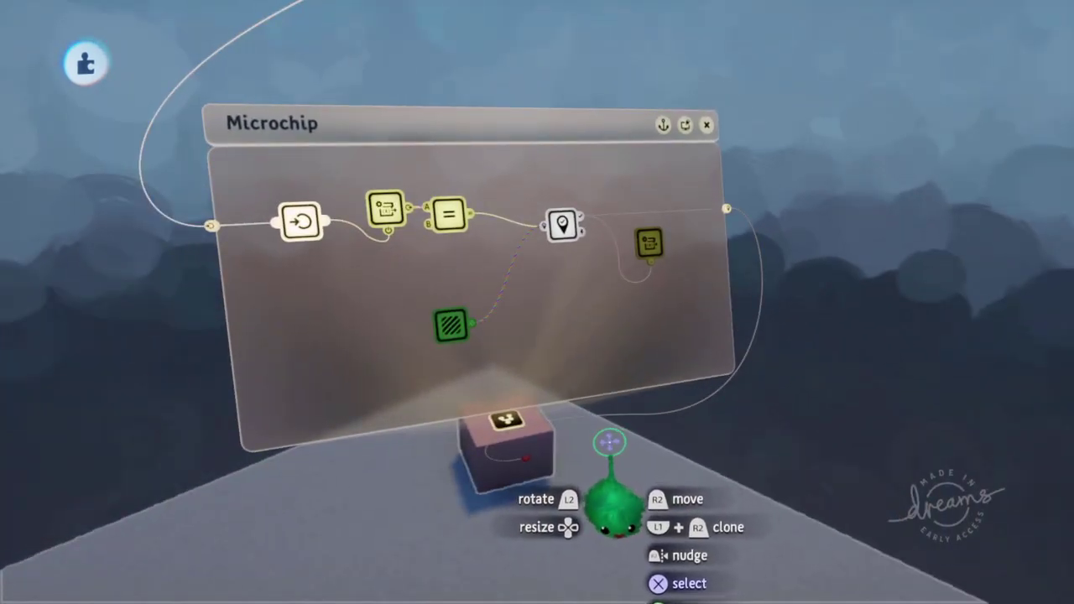
key(Escape)
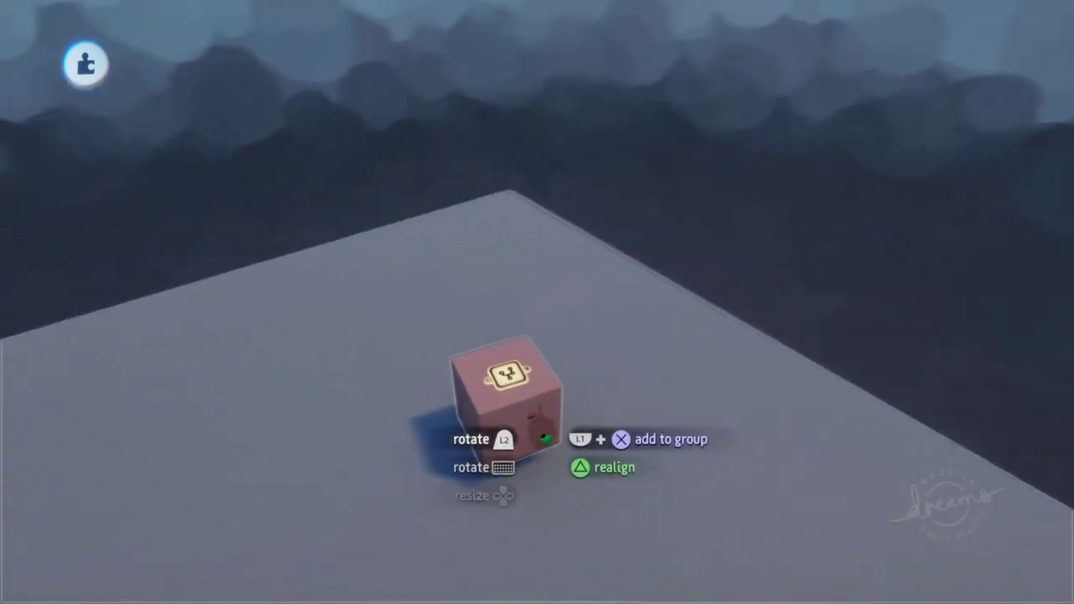
Step: Flatten the cloned cube into a low block and tint it bright green
click(594, 81)
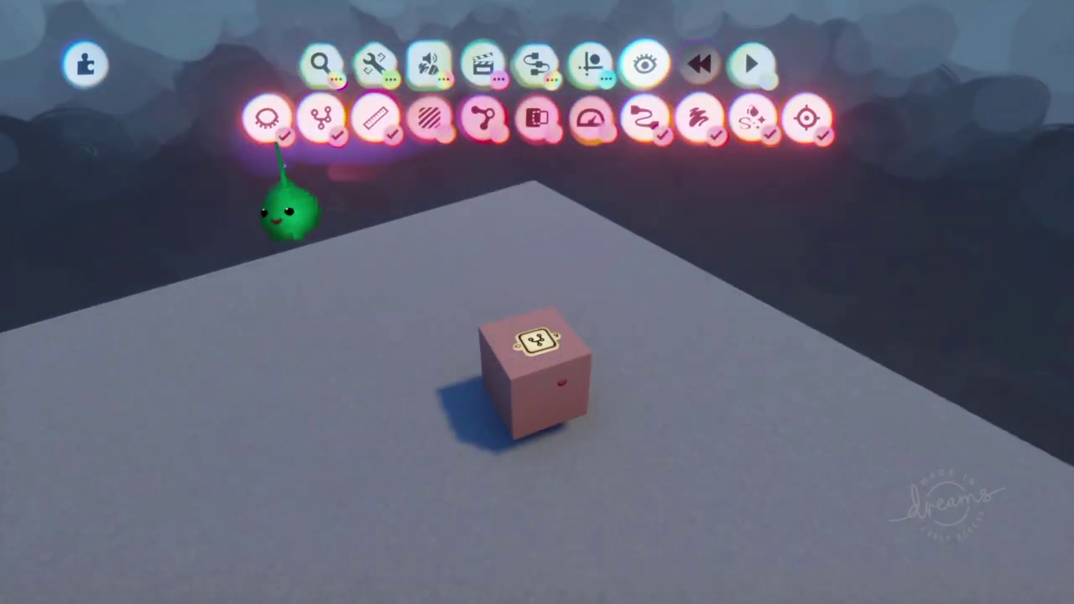
drag(560, 437, 564, 281)
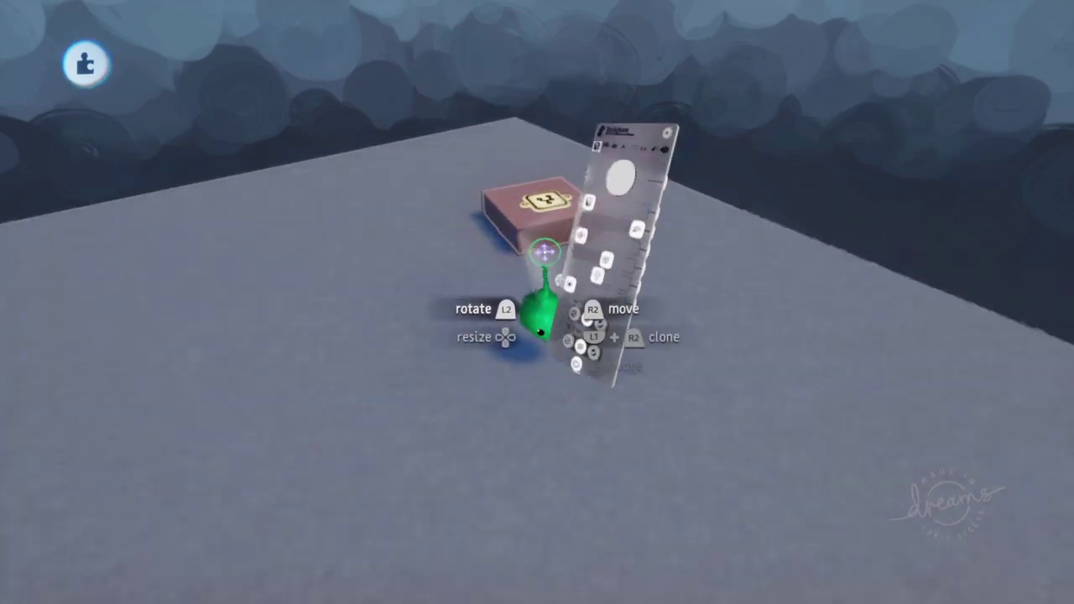
drag(673, 143, 697, 151)
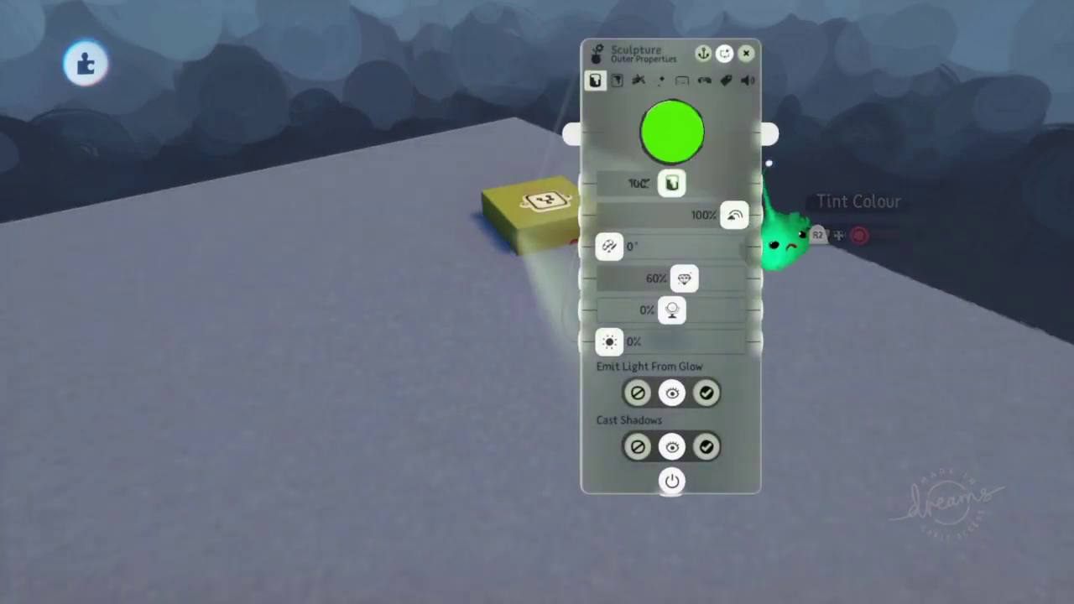
key(Escape)
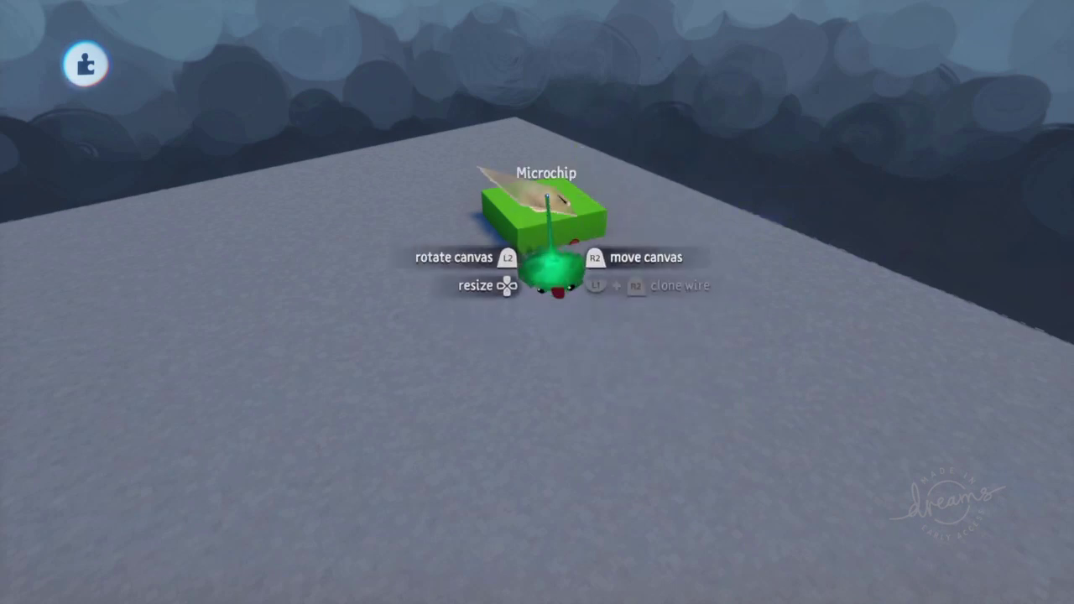
Step: Set the green block's Calculator B value to 2 and wire B to the Operation Value of the CP Variable Modifier
click(546, 198)
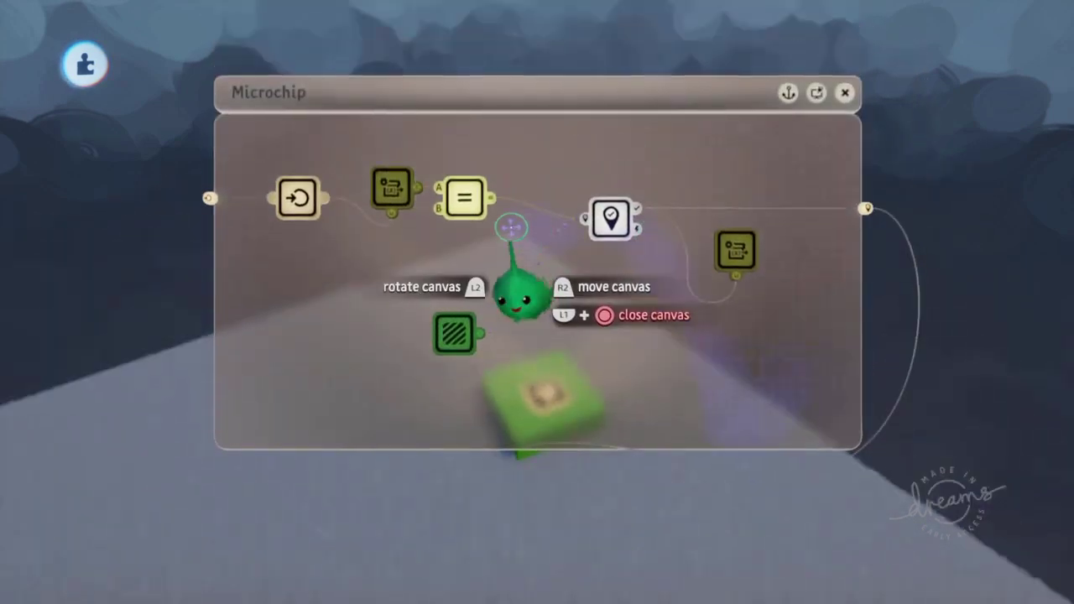
drag(532, 125, 532, 104)
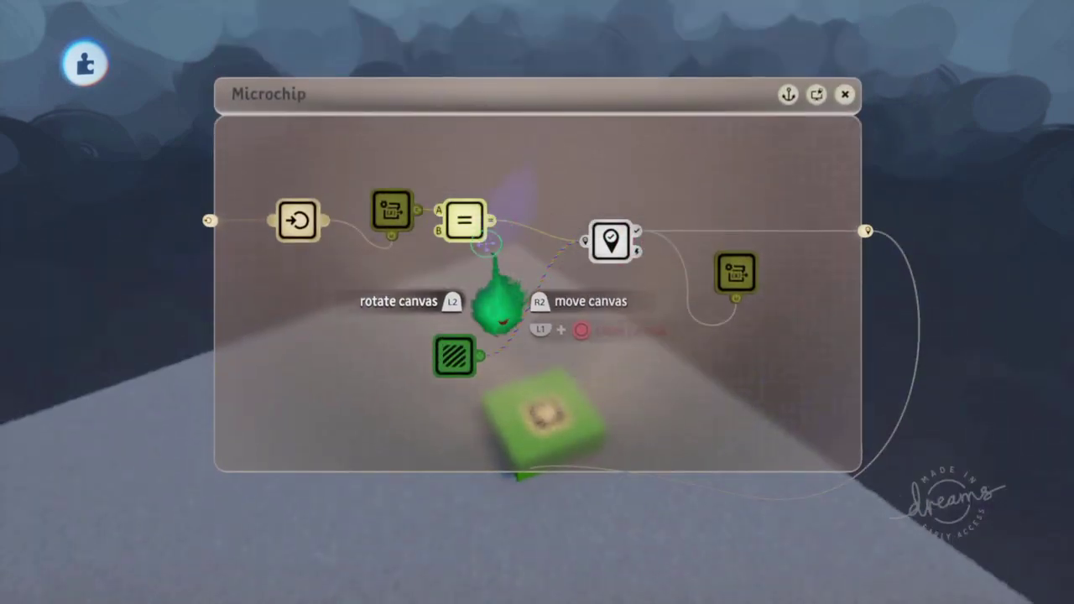
click(472, 289)
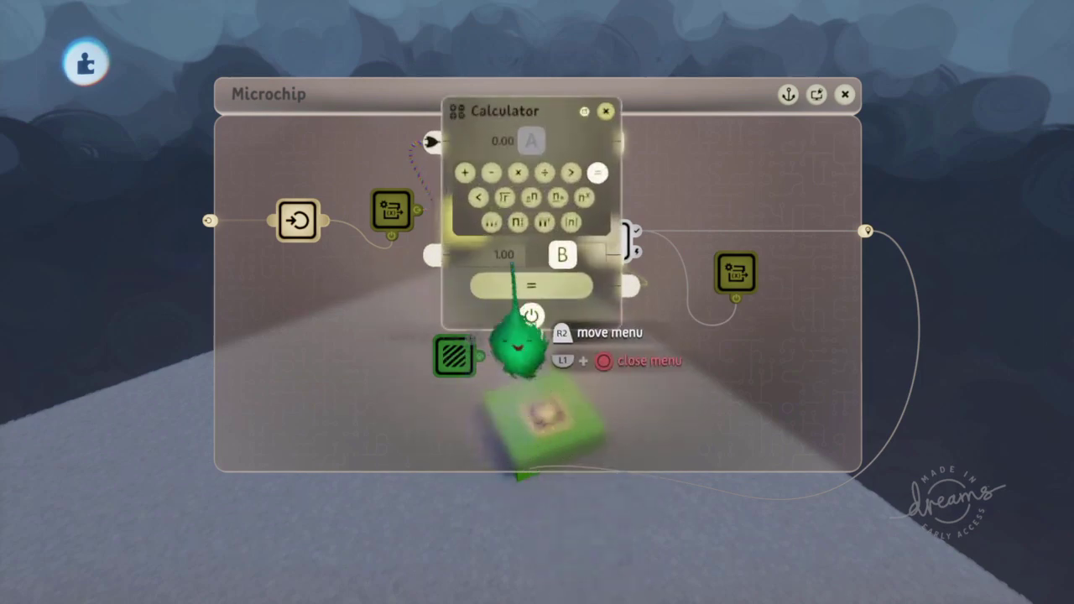
click(561, 256)
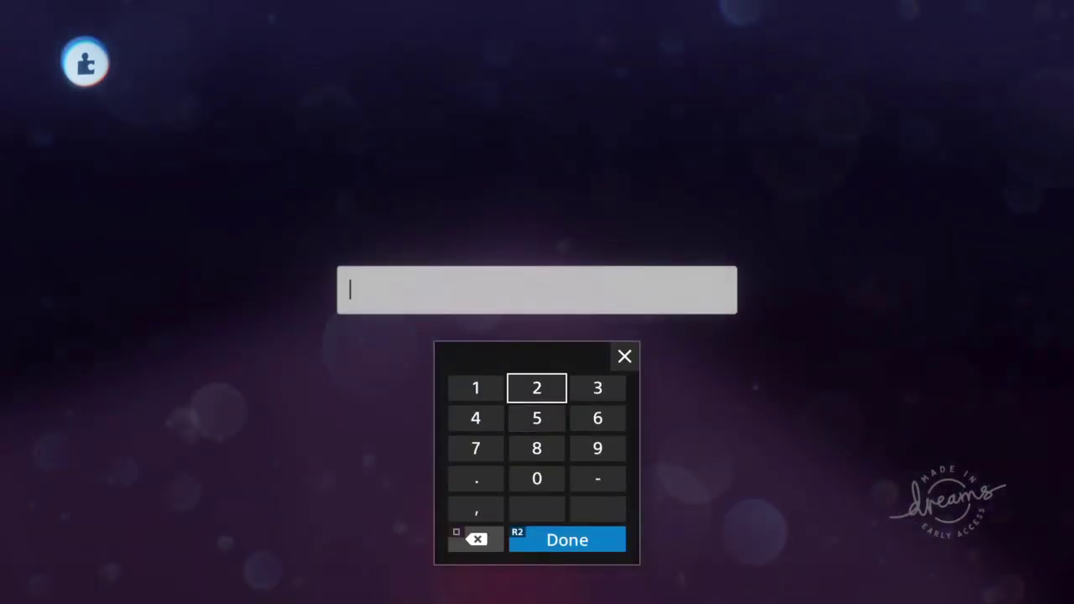
text(2)
key(Return)
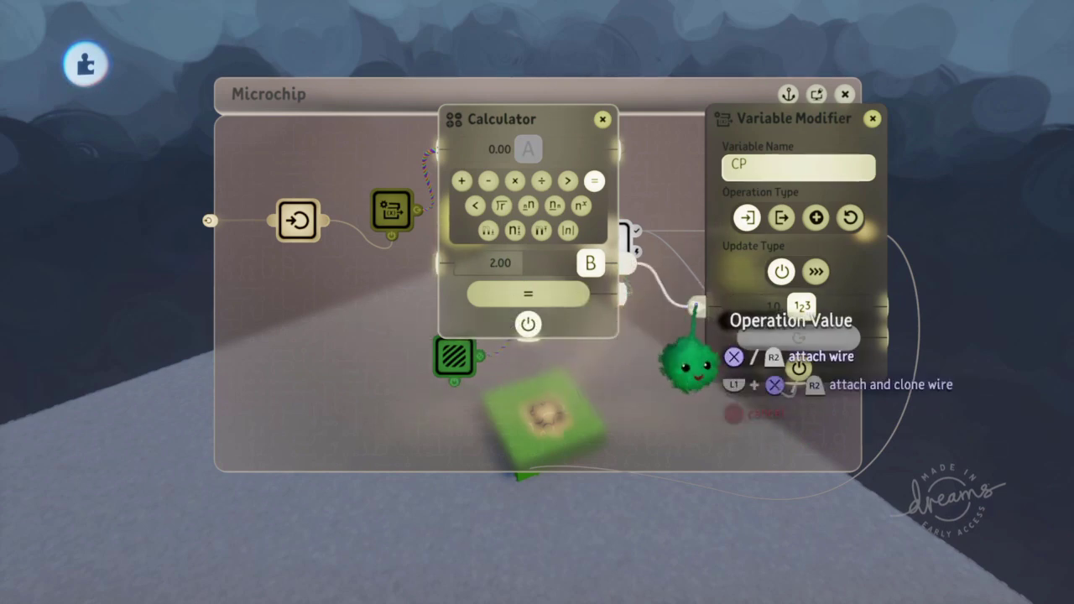
key(Escape)
key(Escape)
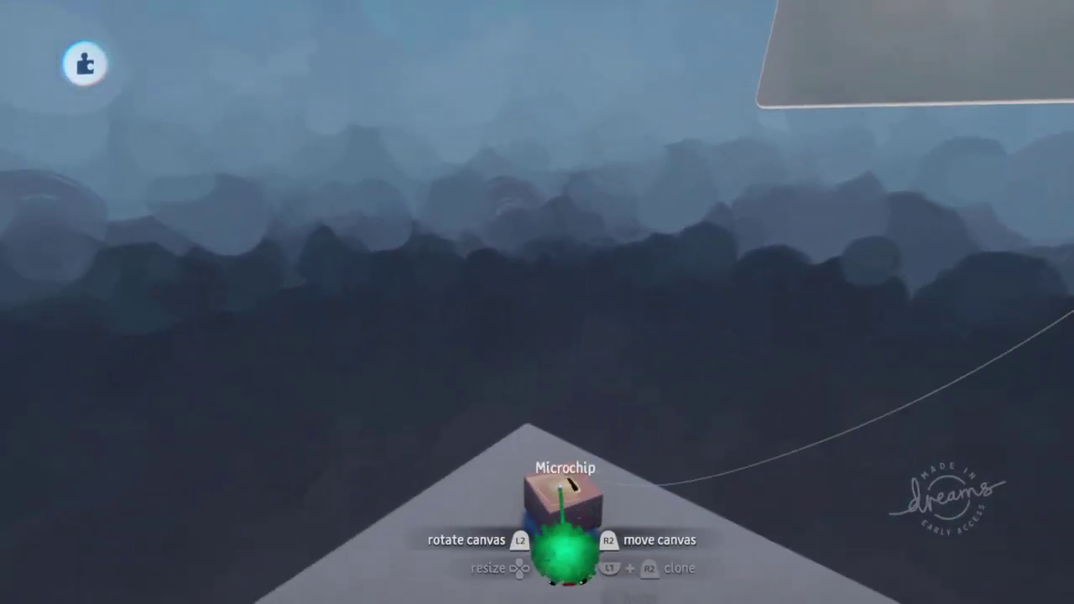
Step: In the red cube's Microchip, wire the Calculator's B value to the Variable Modifier's Operation Value
click(563, 495)
middle_drag(582, 551, 650, 504)
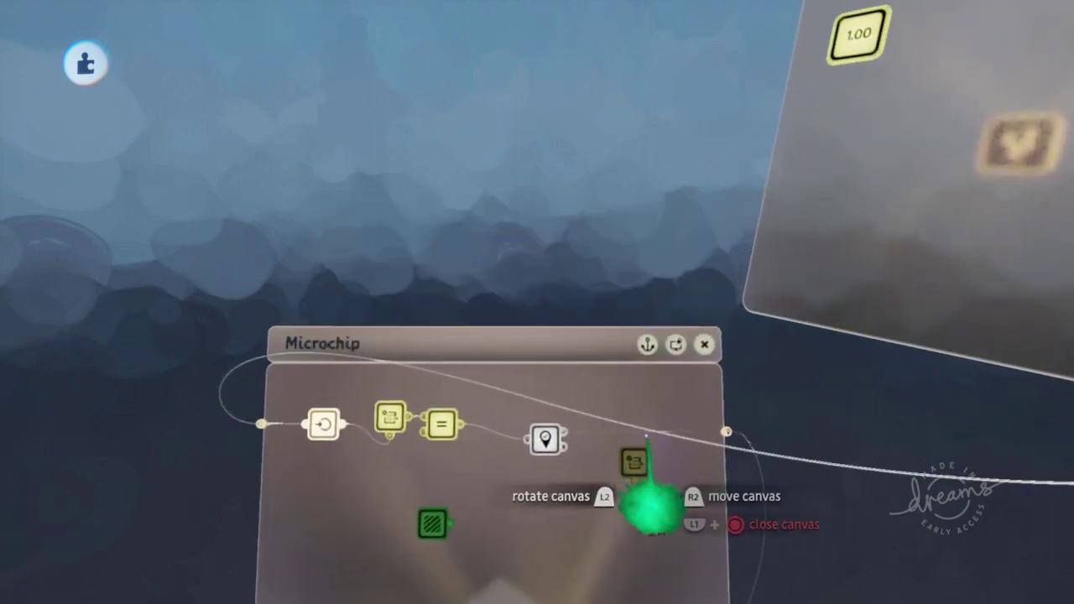
middle_drag(646, 437, 527, 403)
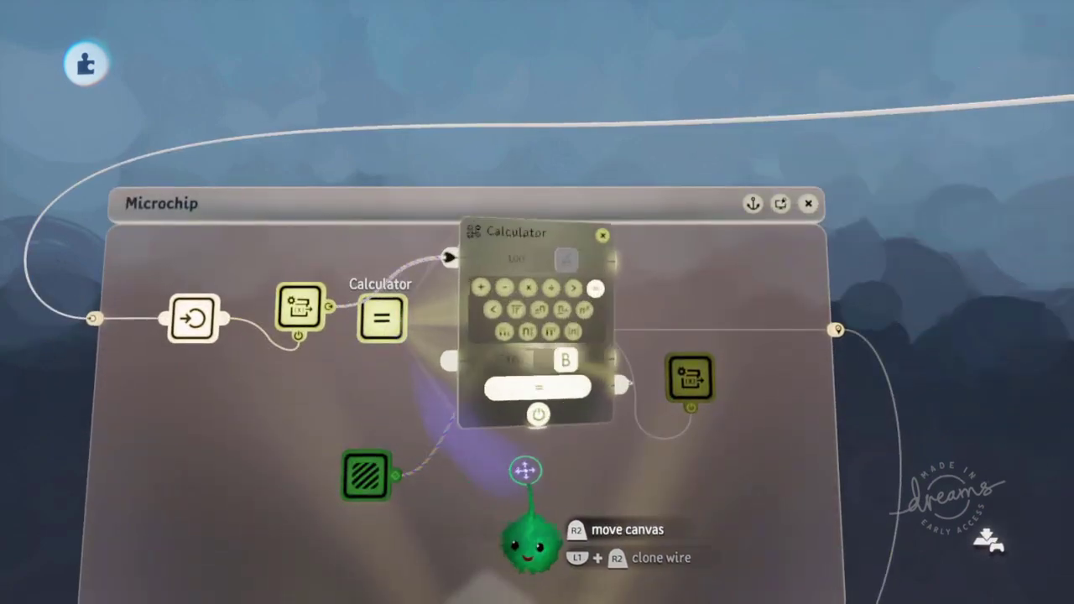
click(690, 376)
key(Escape)
middle_drag(495, 438, 487, 360)
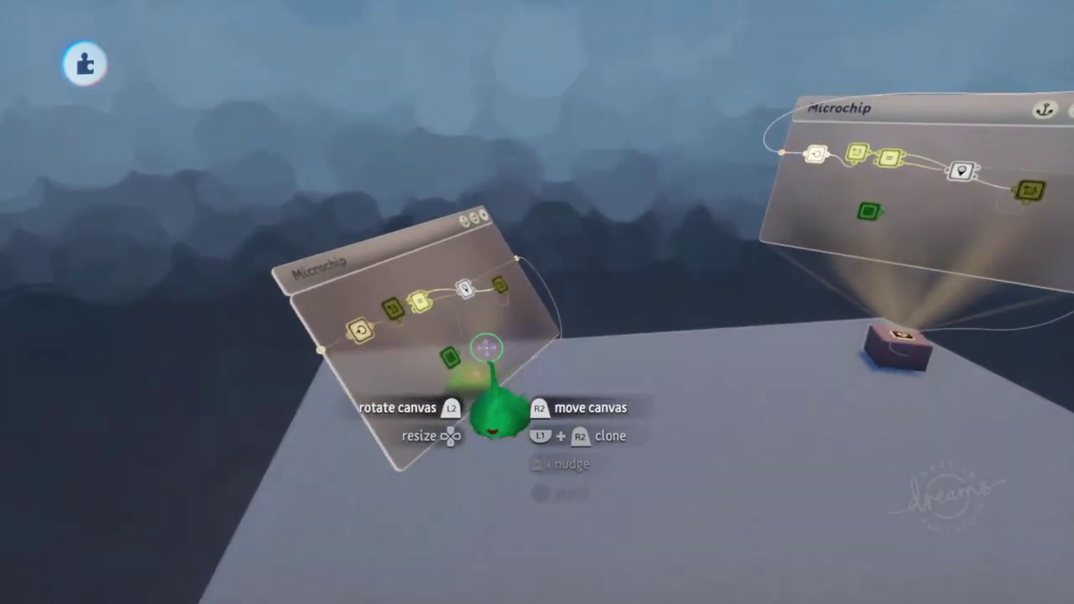
Step: Close the canvas, save the creation, leave it from its cover page and dismiss the summary of updated objects
middle_drag(455, 327, 638, 327)
key(Escape)
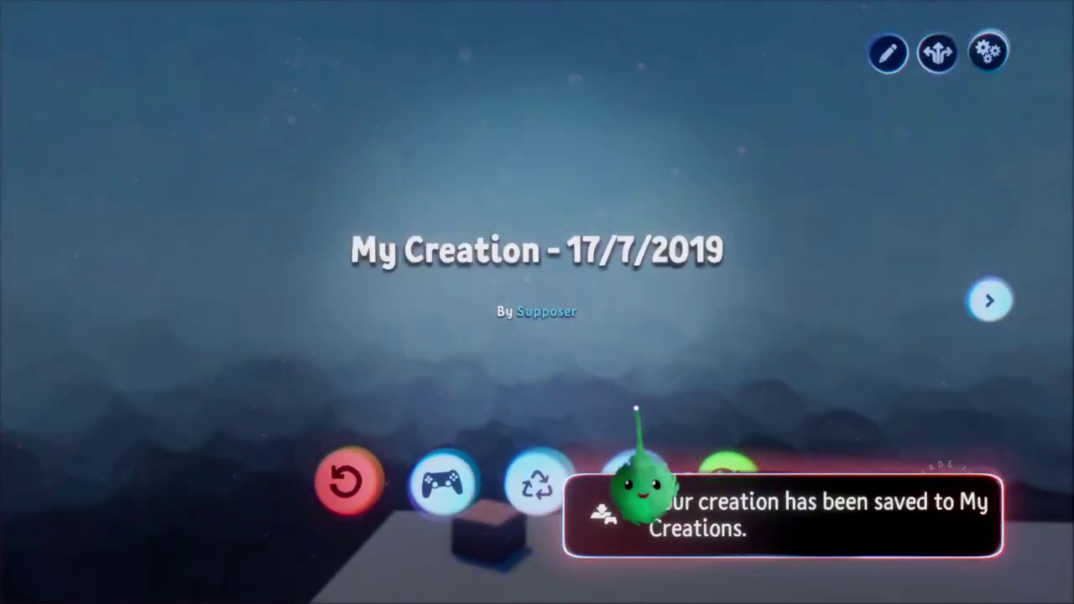
key(Escape)
click(774, 331)
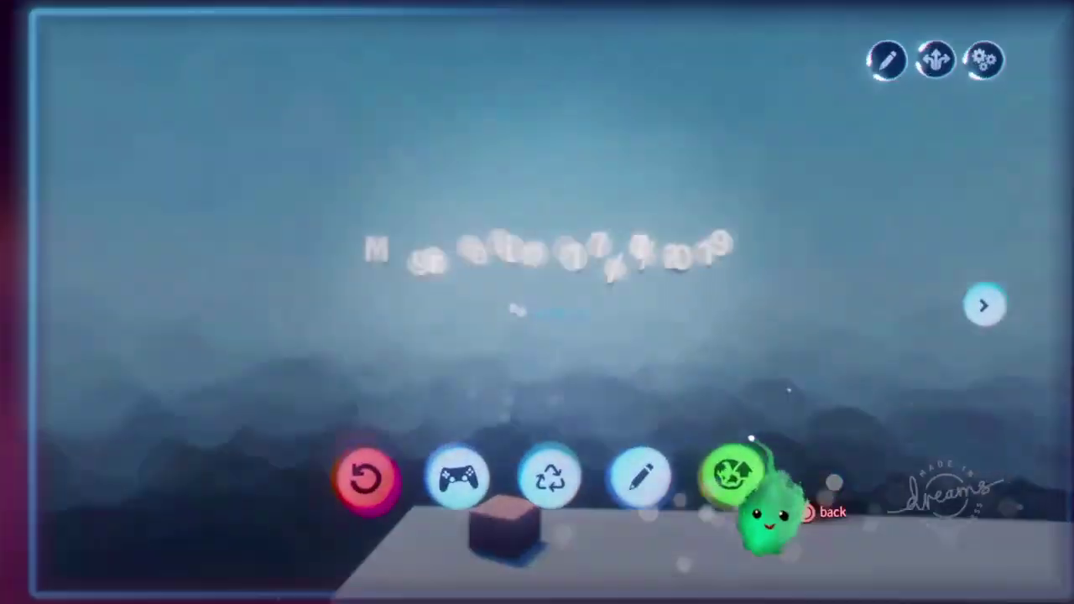
click(628, 474)
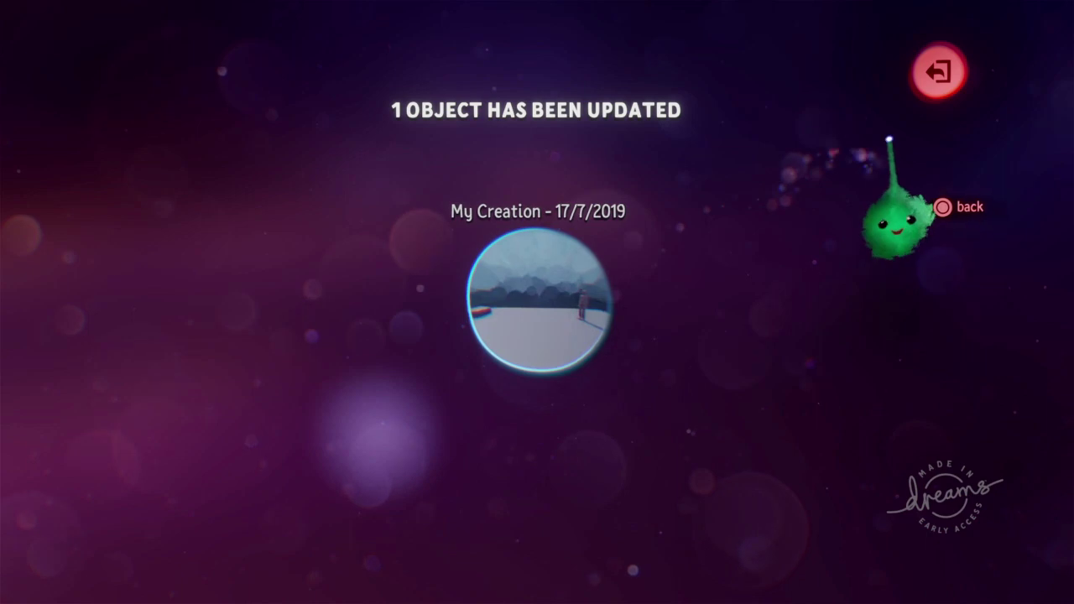
click(937, 68)
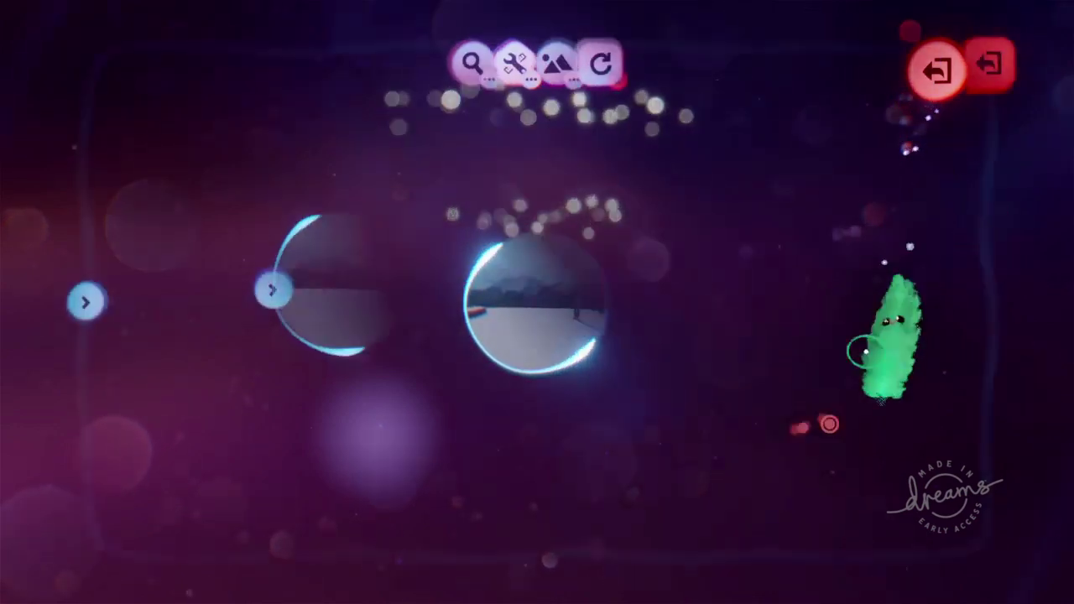
click(987, 64)
click(727, 421)
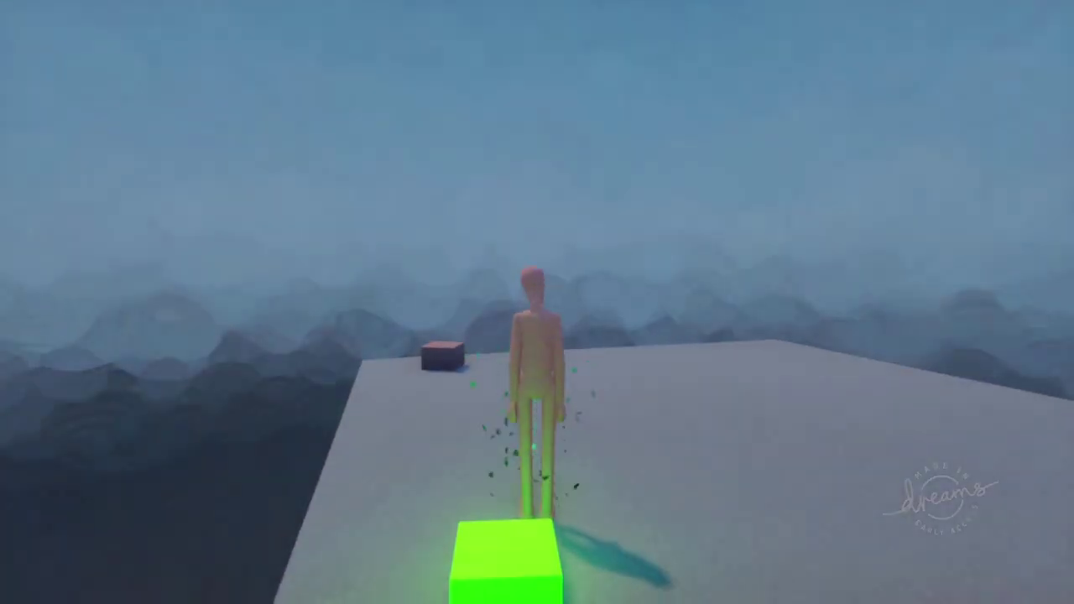
Step: Exit the running creation, play it again from its cover page and return to Edit Mode
key(Escape)
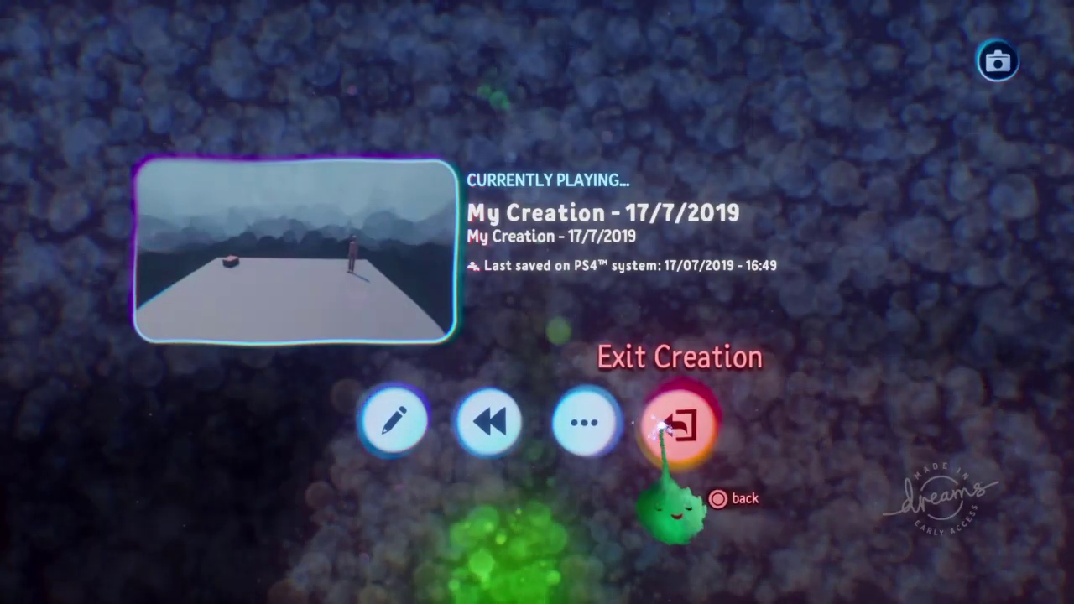
click(681, 428)
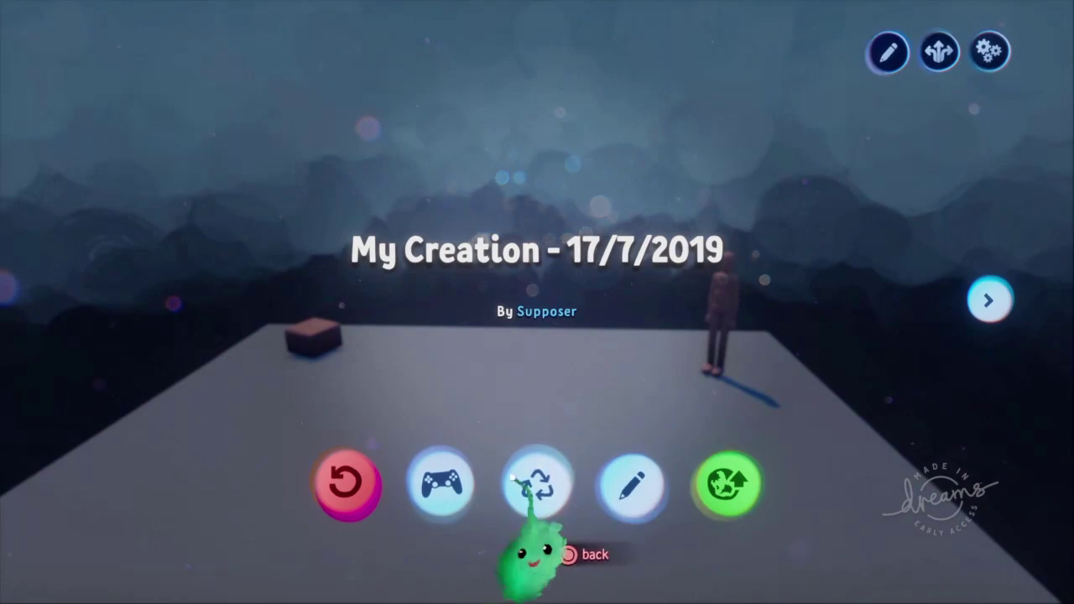
click(442, 484)
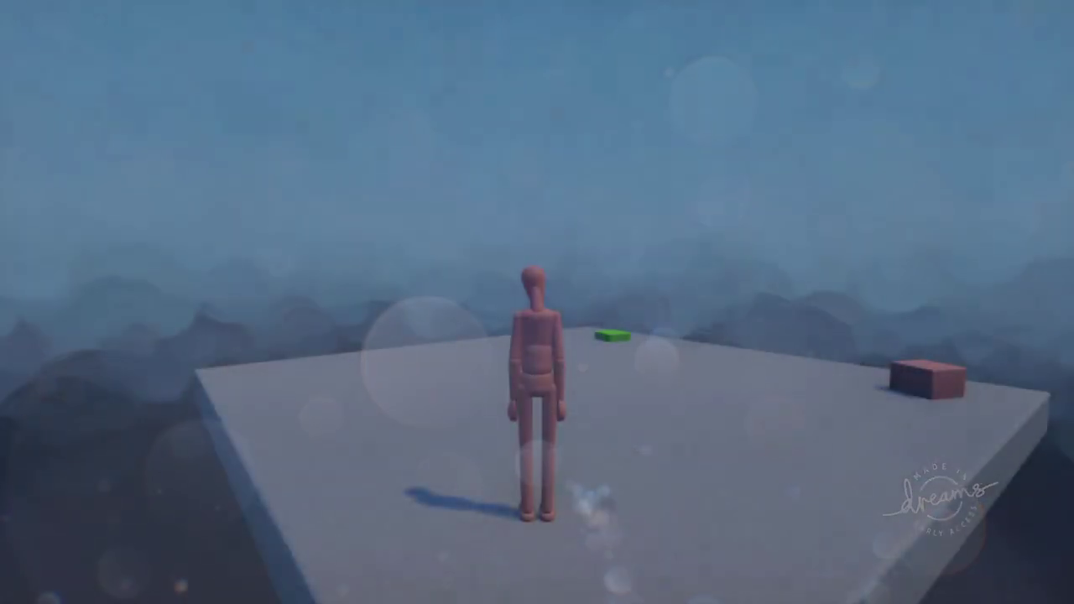
key(Escape)
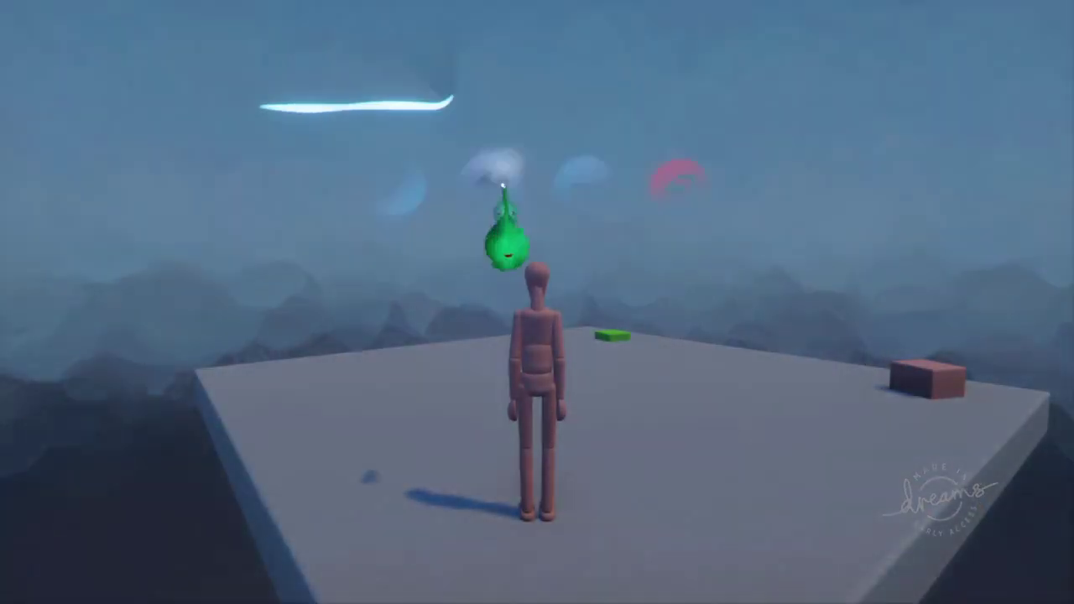
click(393, 423)
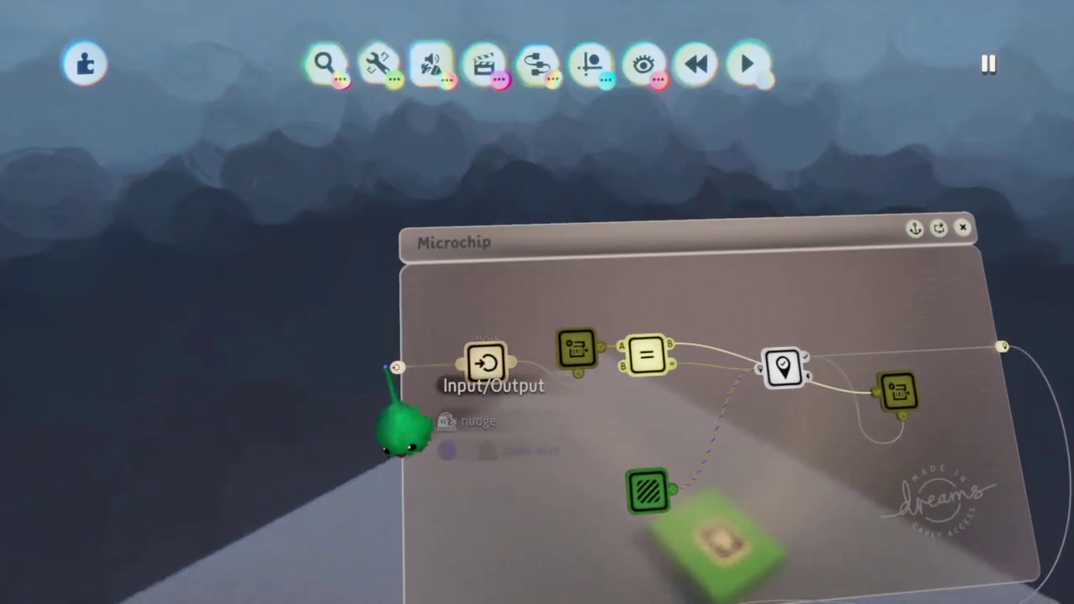
Step: Open the Timeline in the checkpoint Microchip, add a Tag gadget at its start and shorten it to a narrow clip
click(394, 368)
key(Escape)
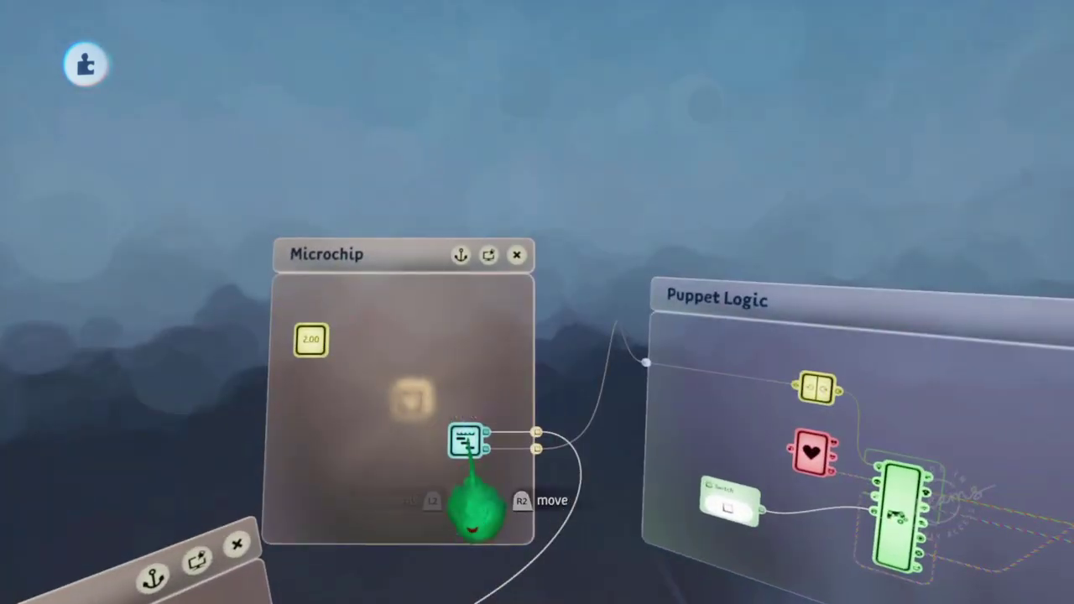
click(466, 441)
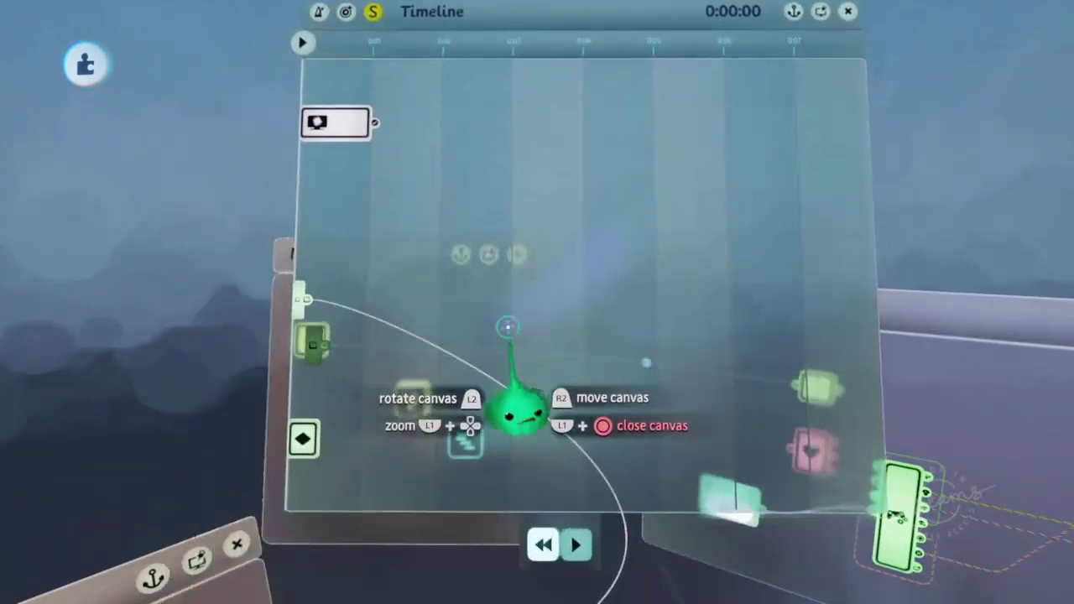
drag(507, 327, 599, 257)
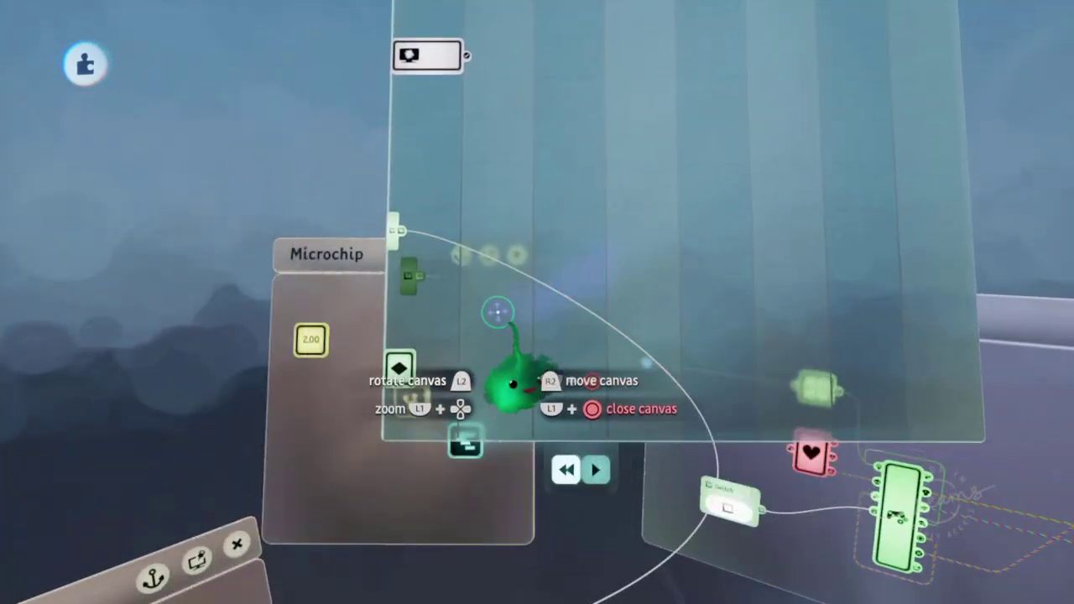
scroll(501, 352, up, 3)
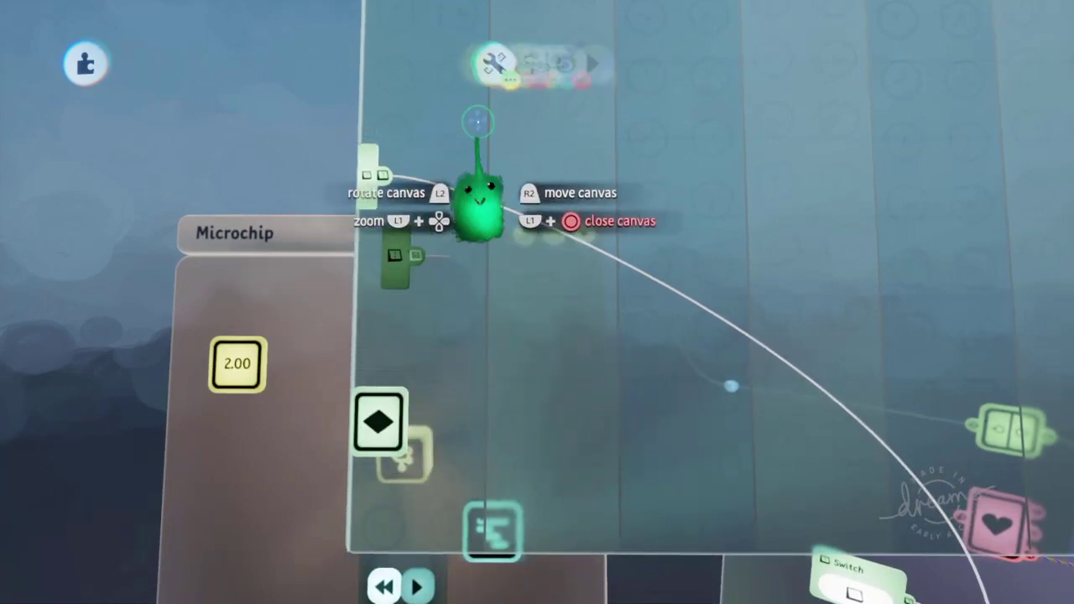
click(540, 71)
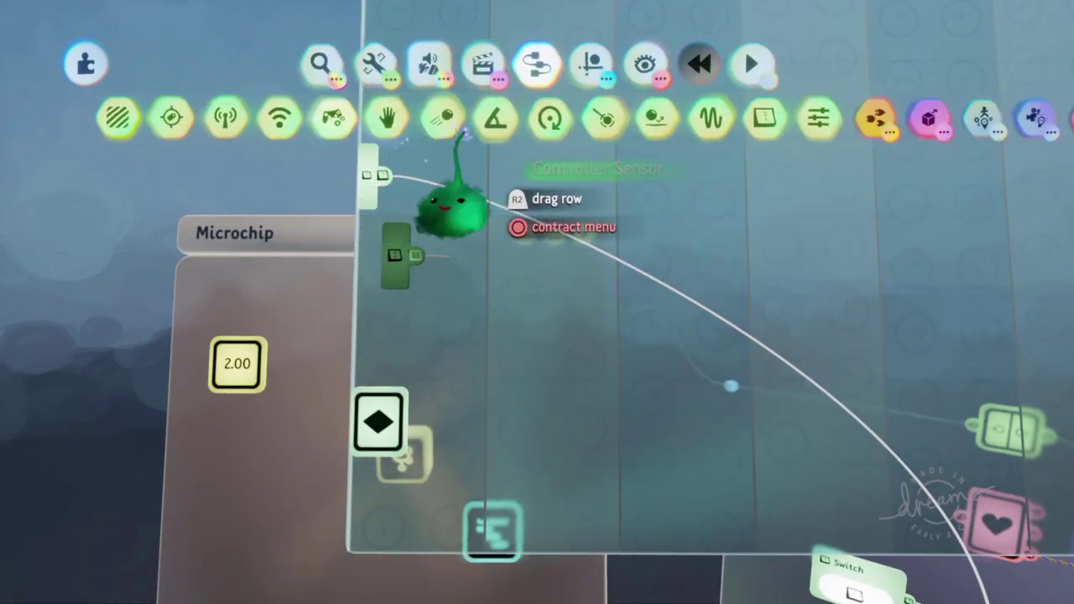
click(167, 115)
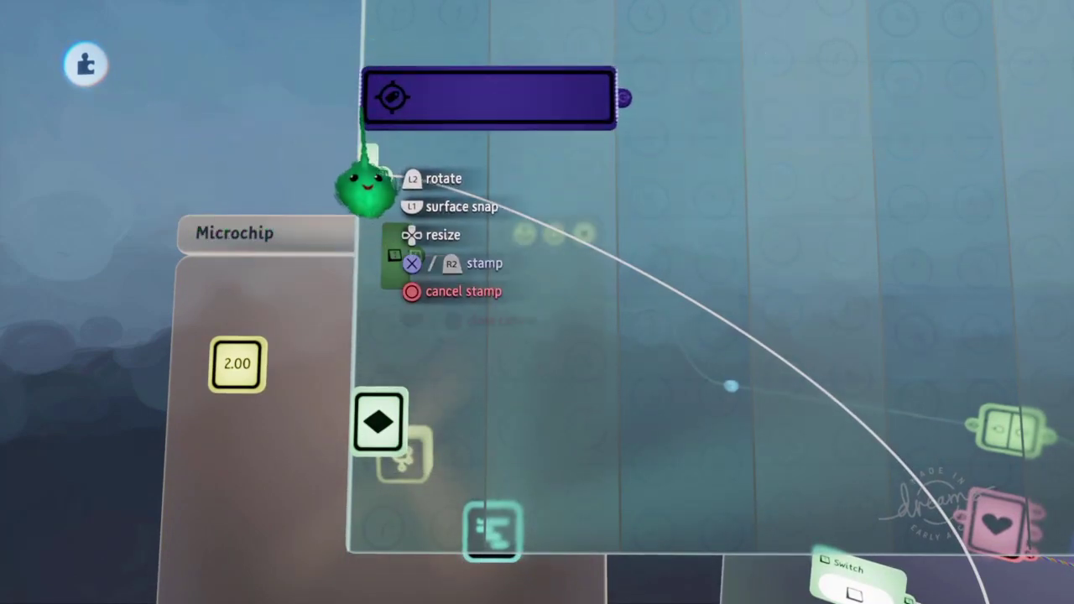
click(365, 186)
drag(619, 205, 390, 200)
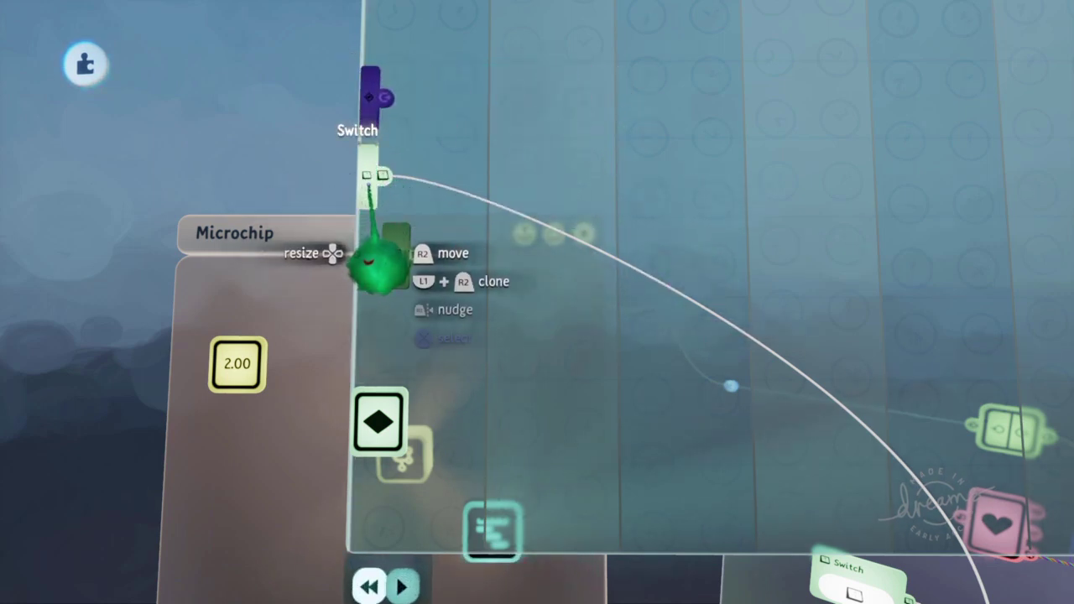
Step: Name the Timeline's Tag "Set CP"
click(376, 192)
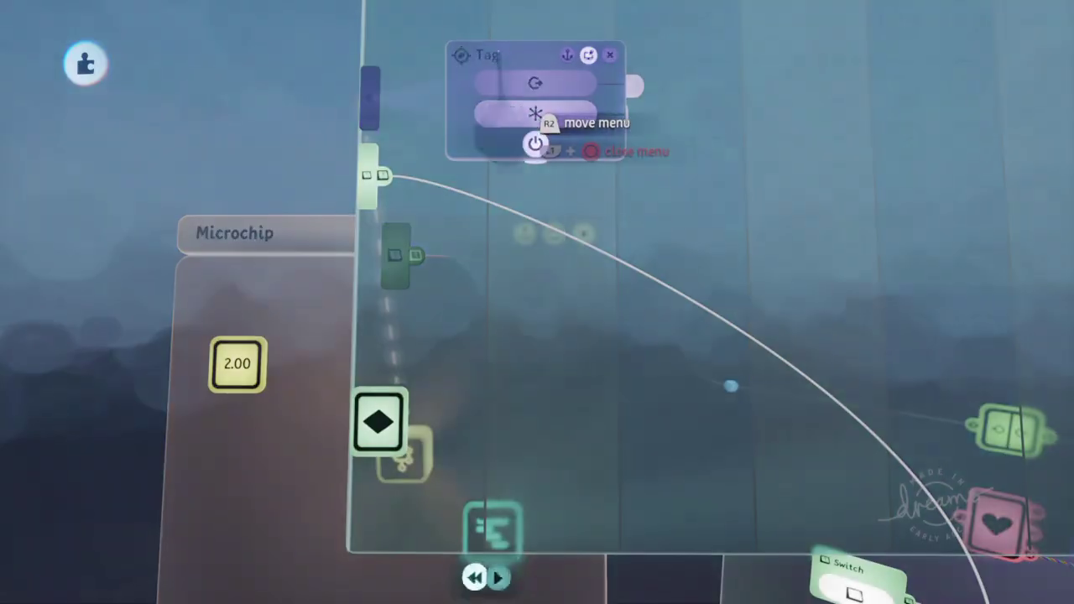
click(537, 115)
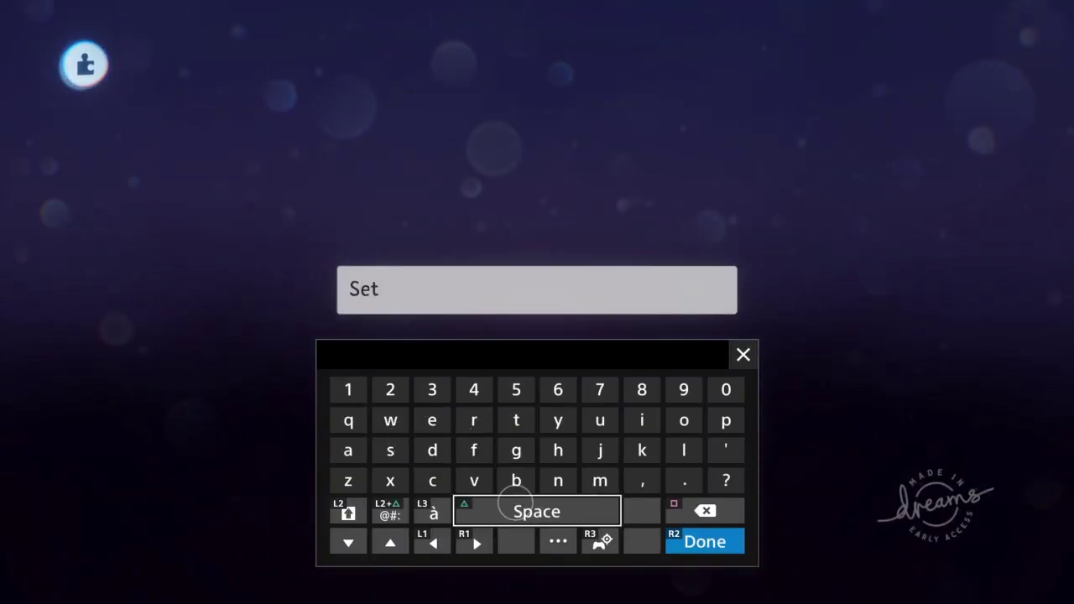
text(Set CP)
key(Return)
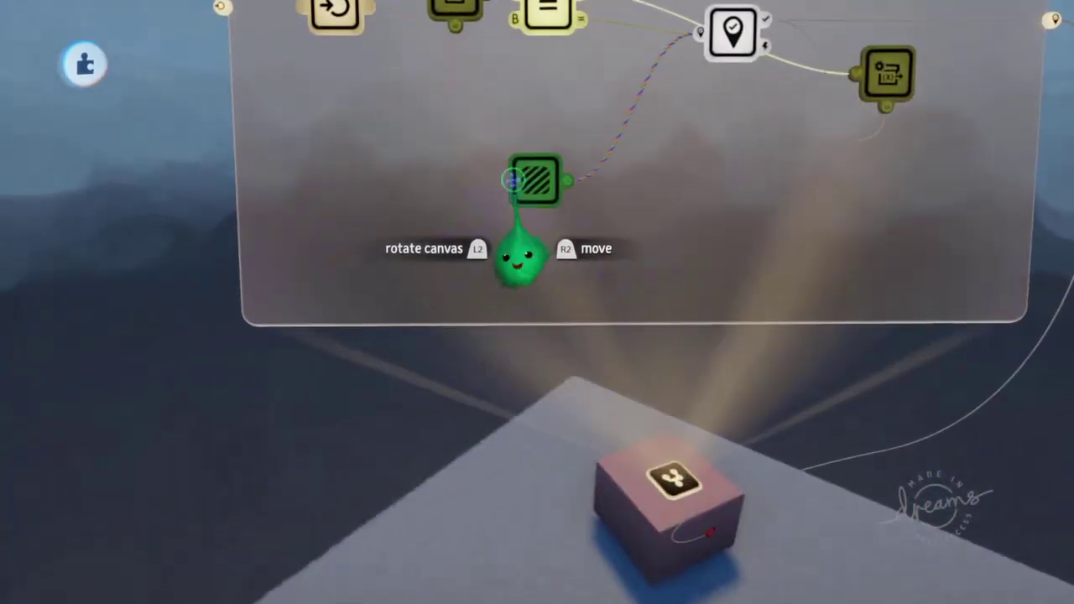
Step: Add a second Trigger Zone to the red cube's Microchip and set its zone shape to the entire scene
drag(515, 180, 392, 168)
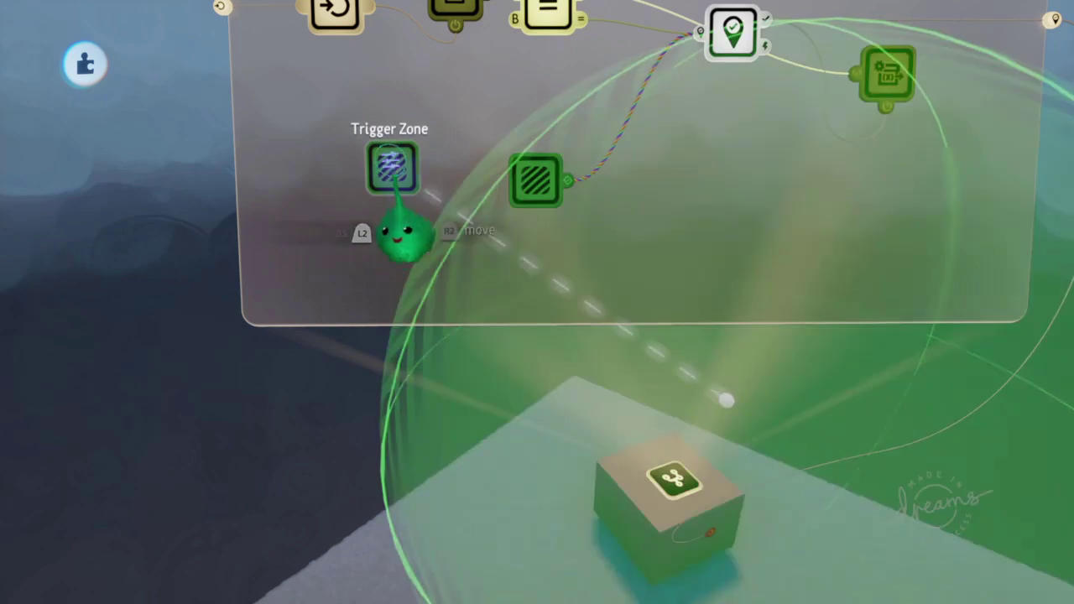
click(410, 181)
click(560, 82)
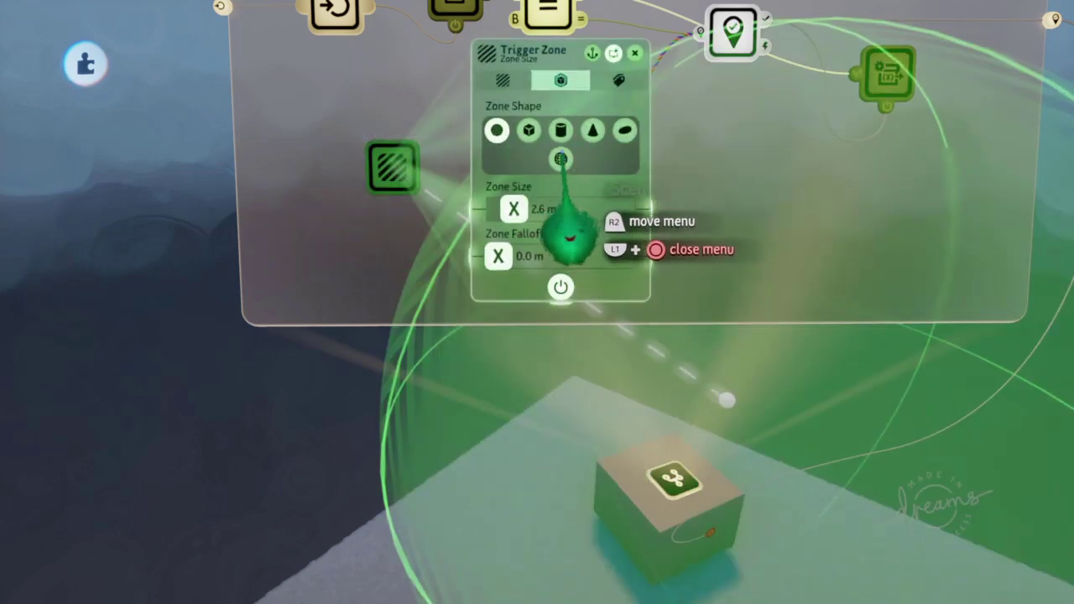
click(561, 159)
Step: Set the new Trigger Zone to detect the tag "Set CP" and wire its detected output to the first Variable Modifier's Power
click(503, 82)
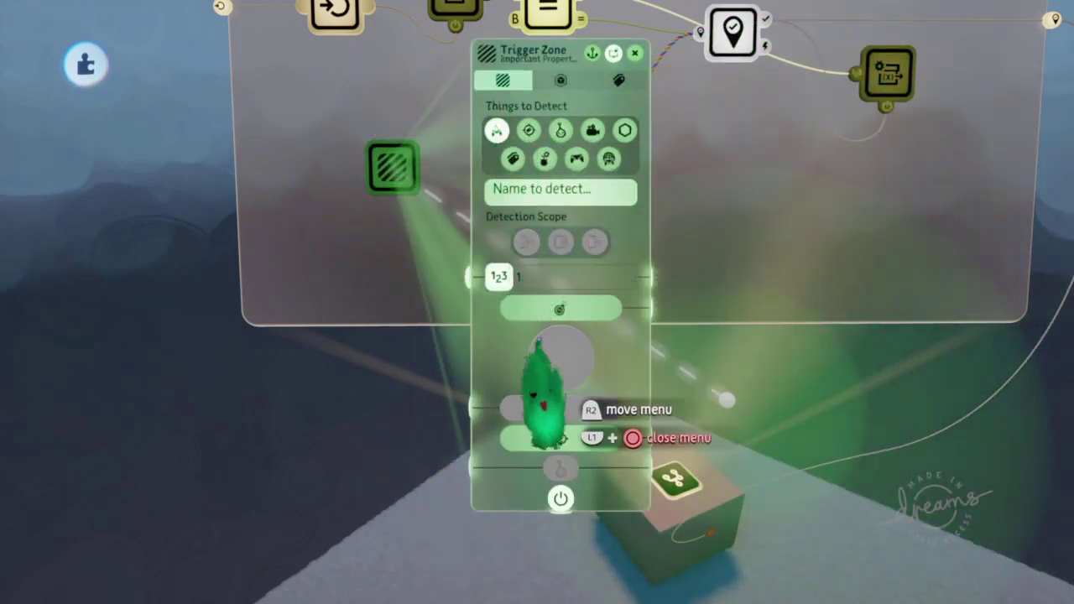
drag(554, 257, 683, 259)
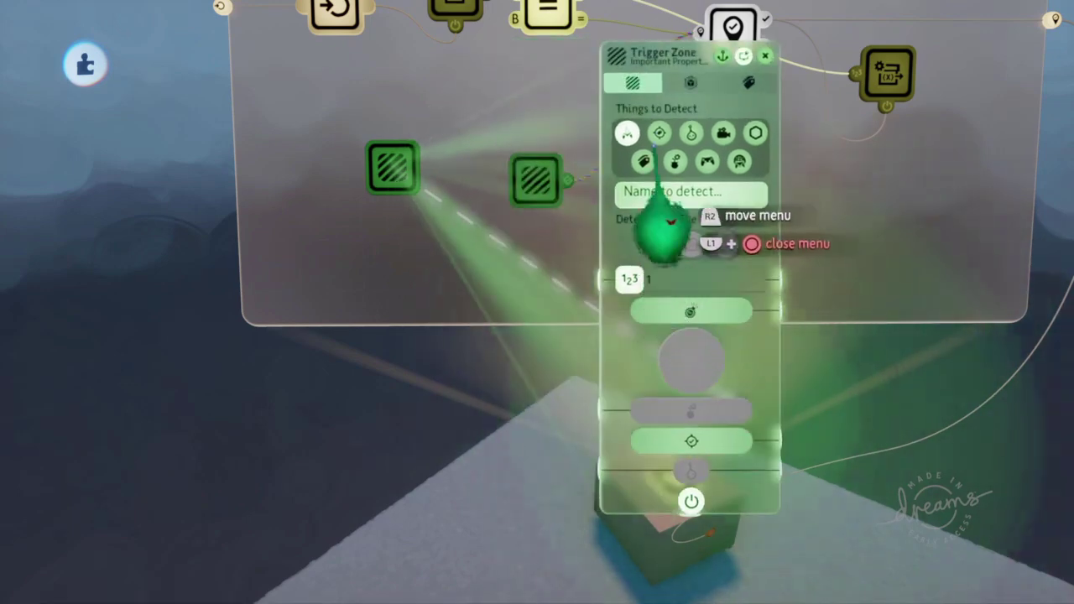
click(660, 134)
click(665, 197)
text(Set CP)
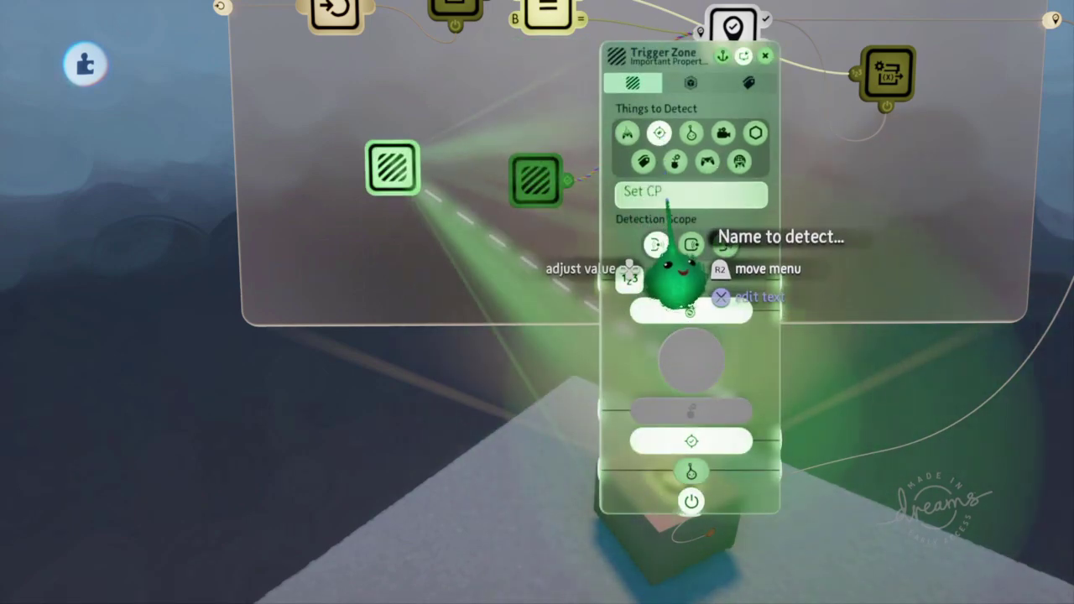
drag(746, 342, 484, 250)
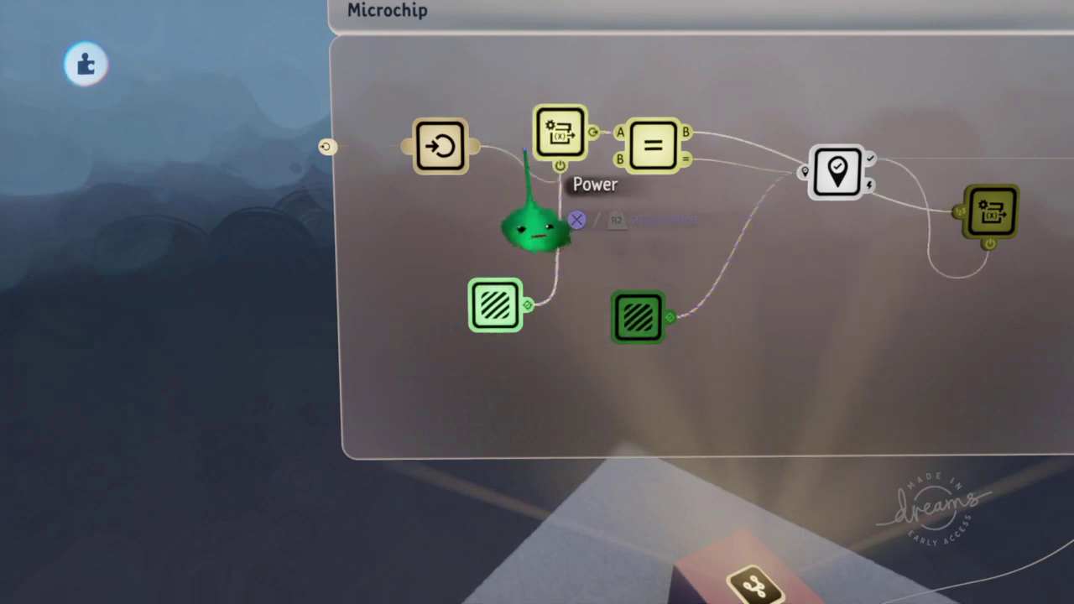
Step: Replace the input node with the "Set CP" Trigger Zone powering the first Variable Modifier in both the red and green cubes' Microchips
drag(494, 305, 426, 201)
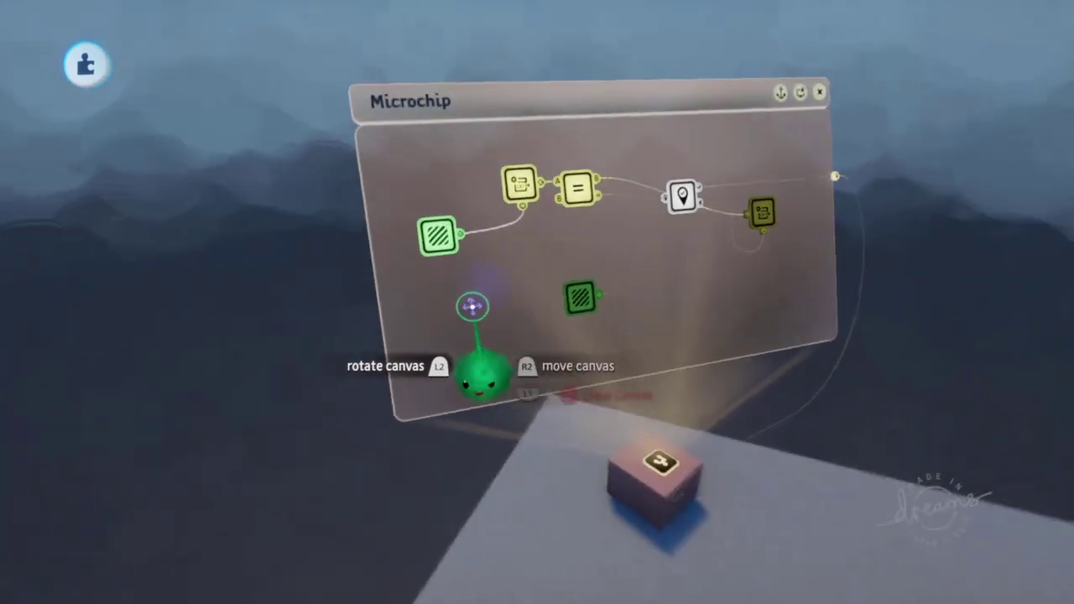
mouse_move(482, 338)
middle_down()
mouse_move(463, 333)
mouse_move(479, 341)
middle_up()
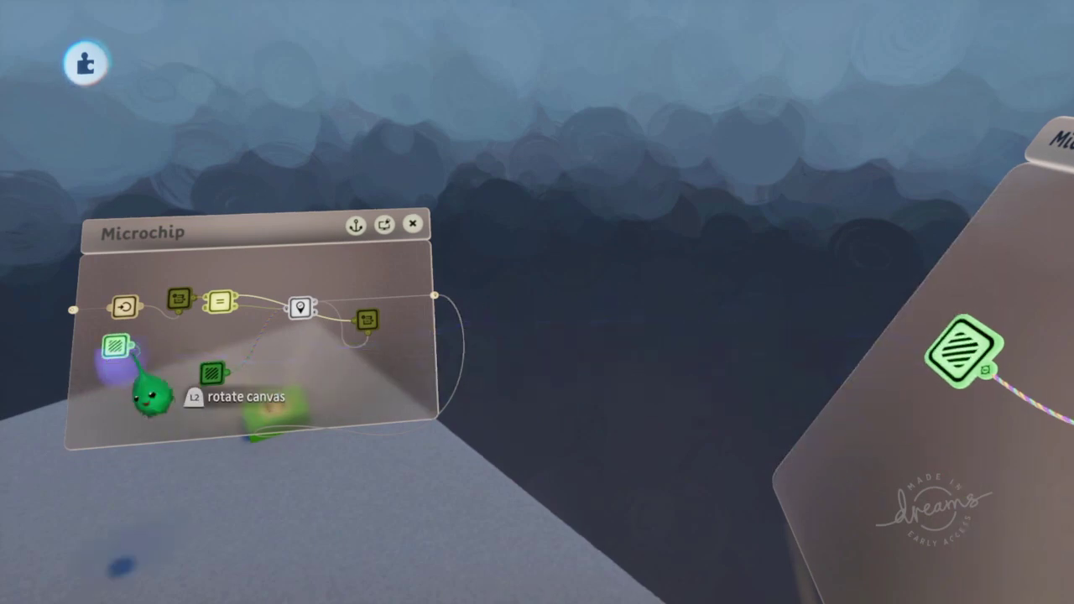
scroll(131, 359, up, 5)
middle_drag(145, 361, 379, 307)
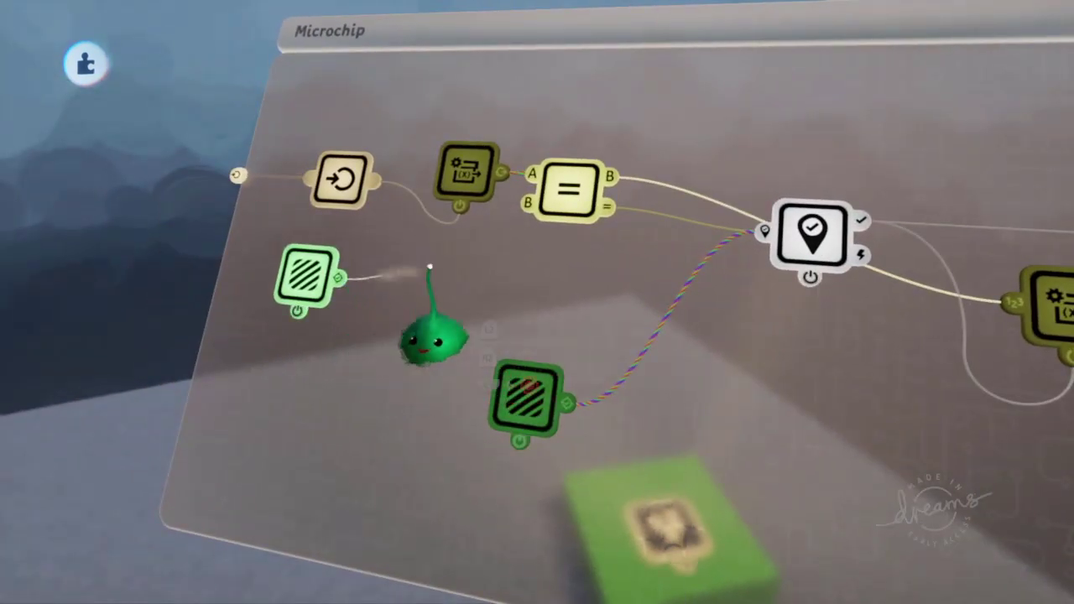
key(Delete)
middle_drag(405, 257, 398, 146)
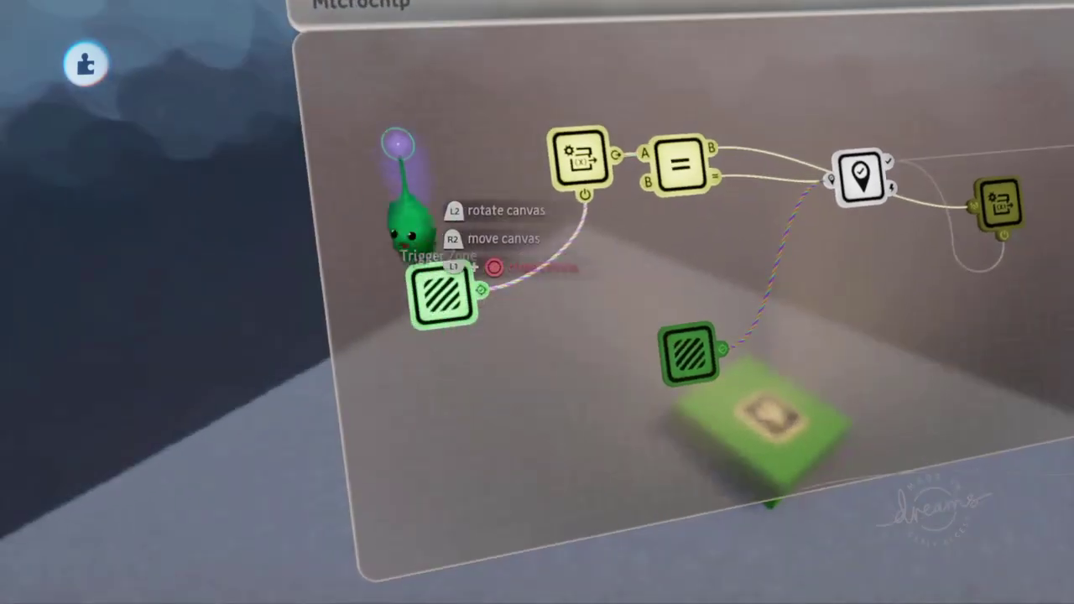
Step: Leave the scene saving the changes, and open "My Creation - 17/7/2019" from My Creations
key(Escape)
key(Return)
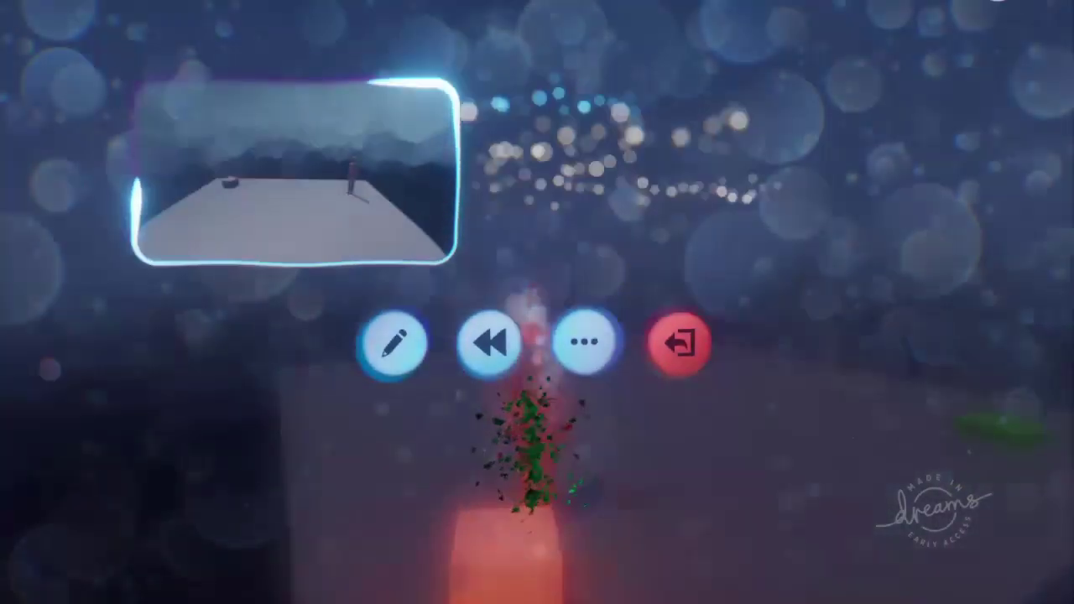
click(676, 453)
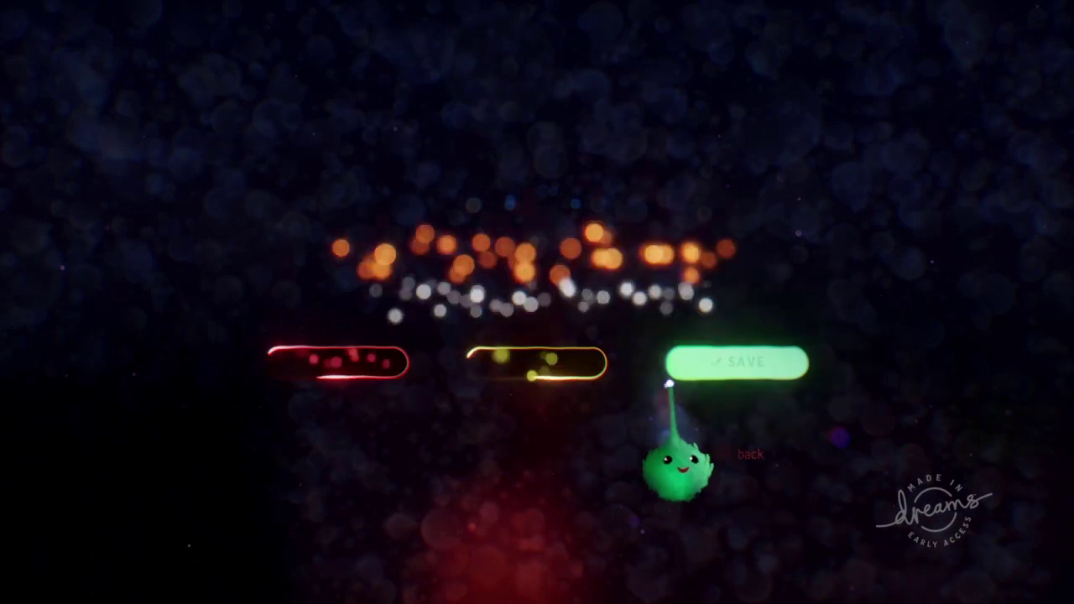
click(677, 374)
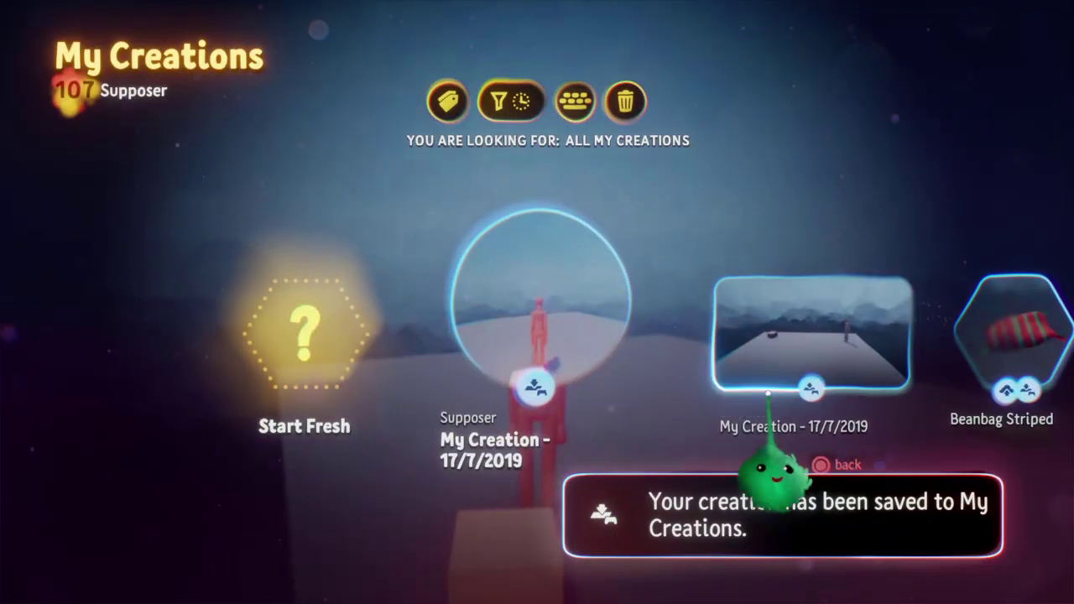
click(798, 369)
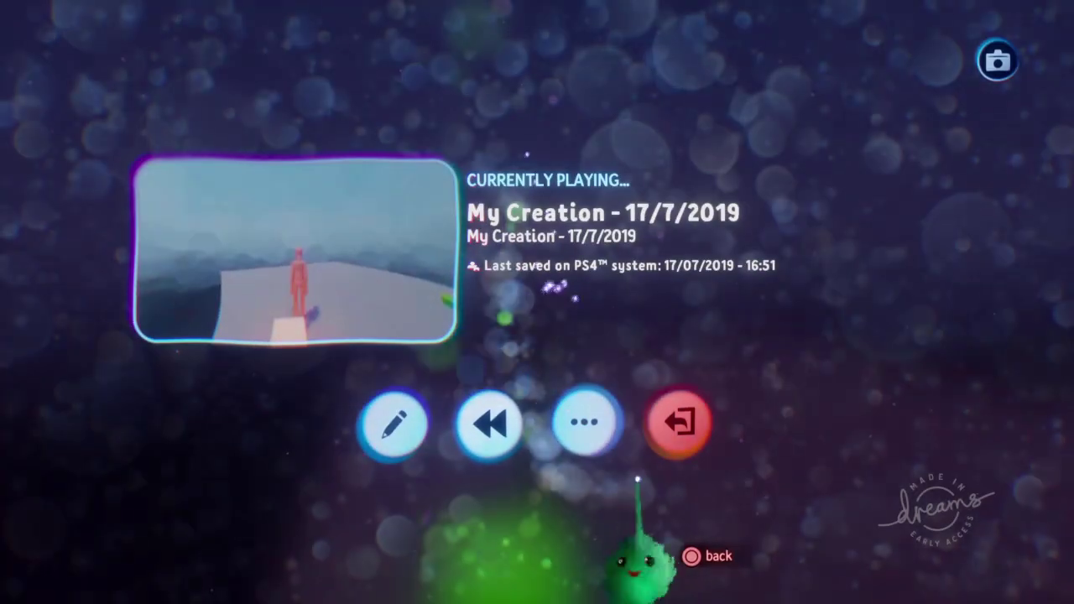
Step: Playtest the creation by running the puppet across the platform near the green checkpoint, and pause the play
key(Escape)
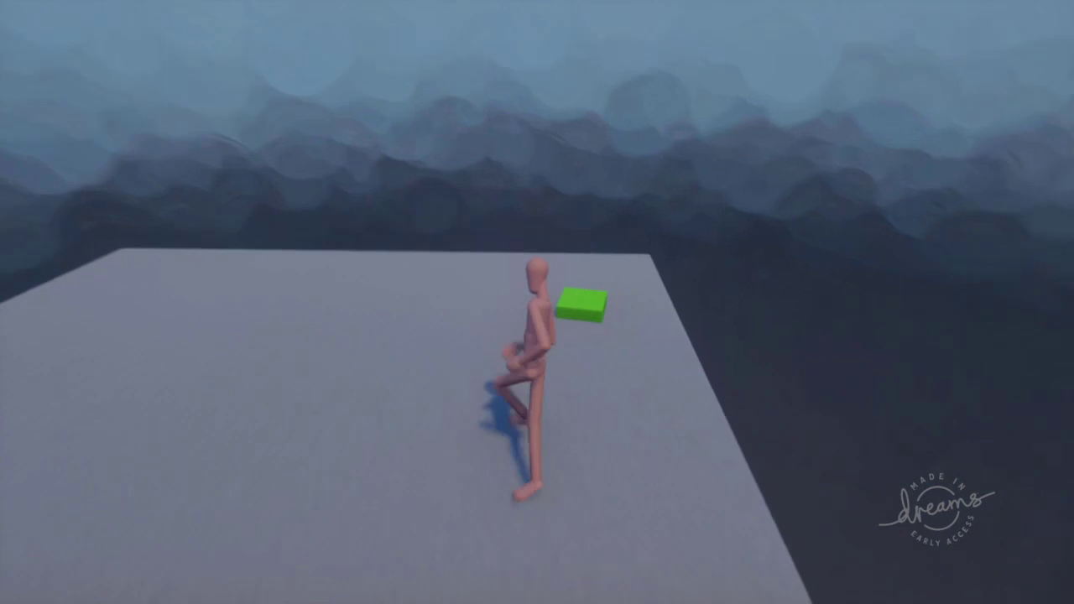
key(Escape)
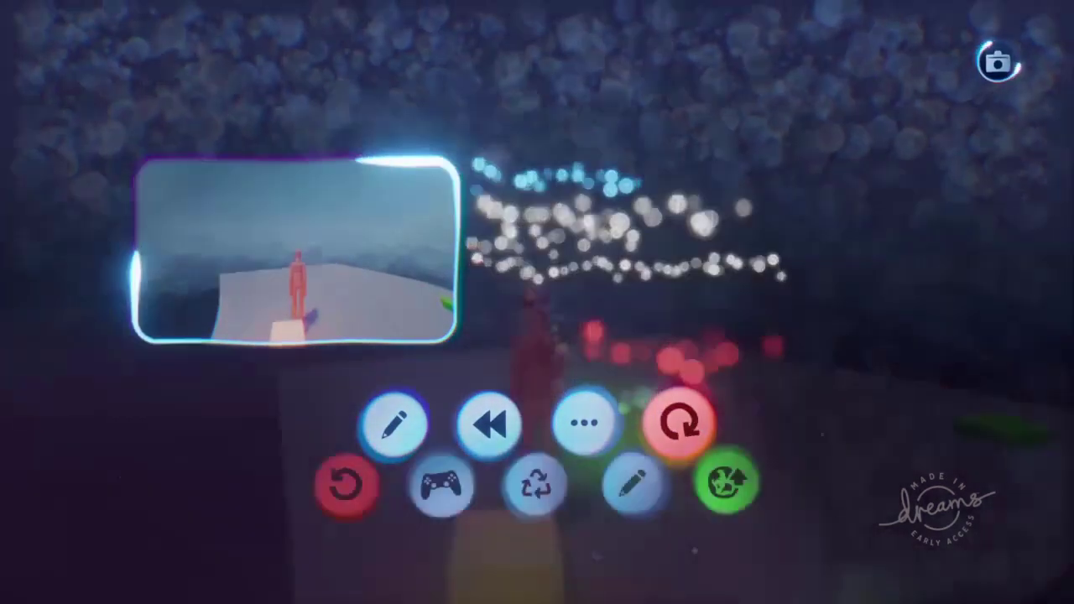